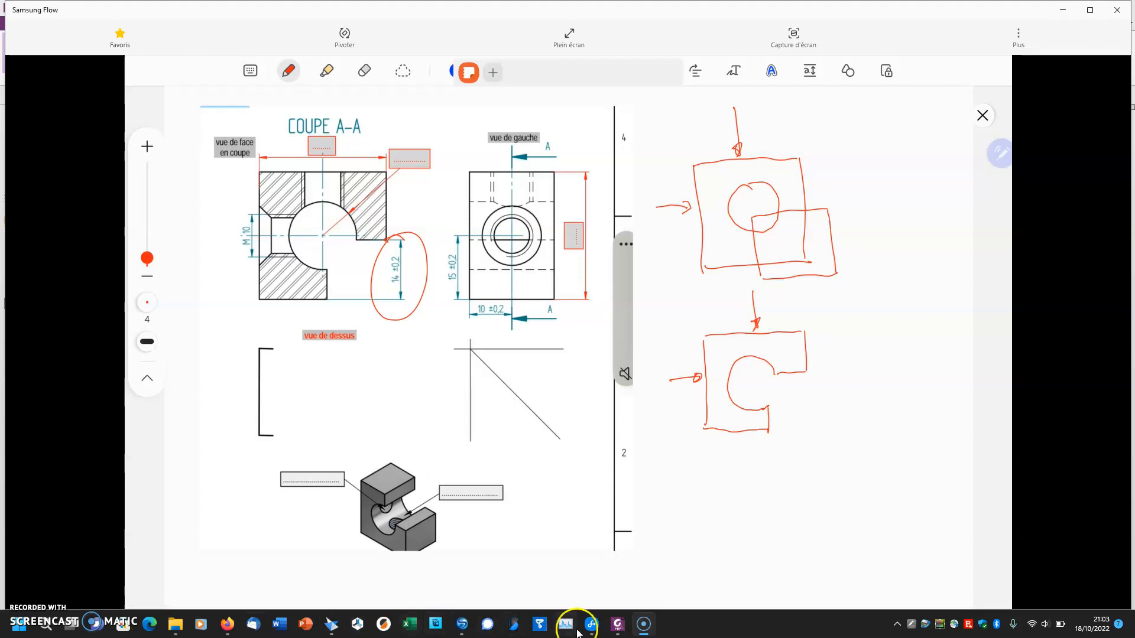
Step: Switch to Solid Edge and create a new part document from the ISO métrique - Pièce template
mouse_move(635, 628)
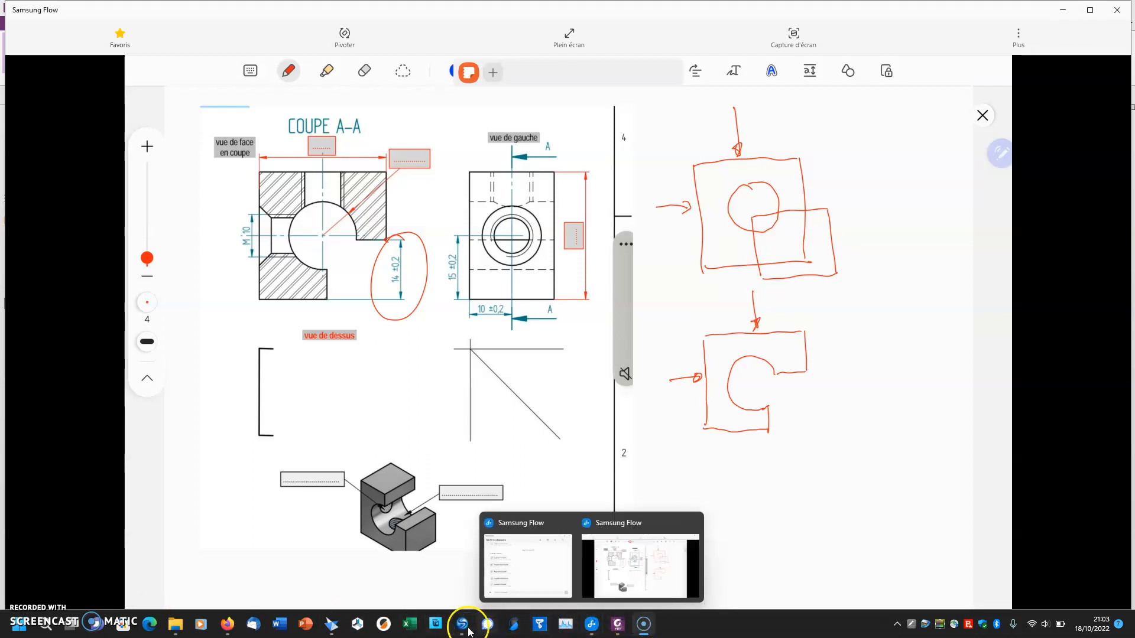
left_click(332, 626)
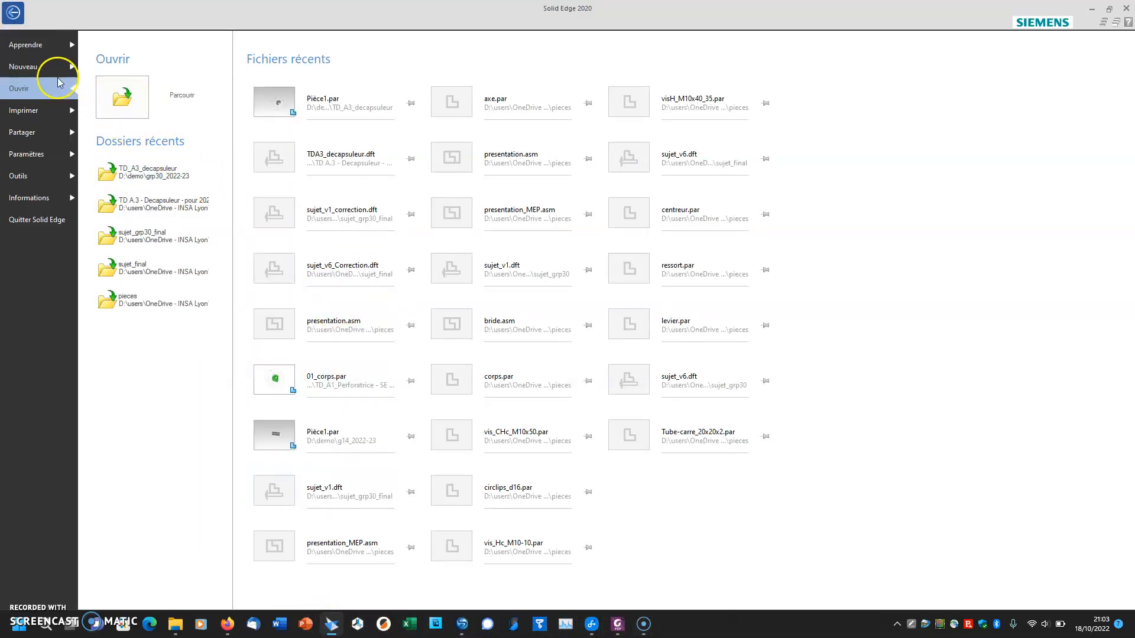
left_click(32, 69)
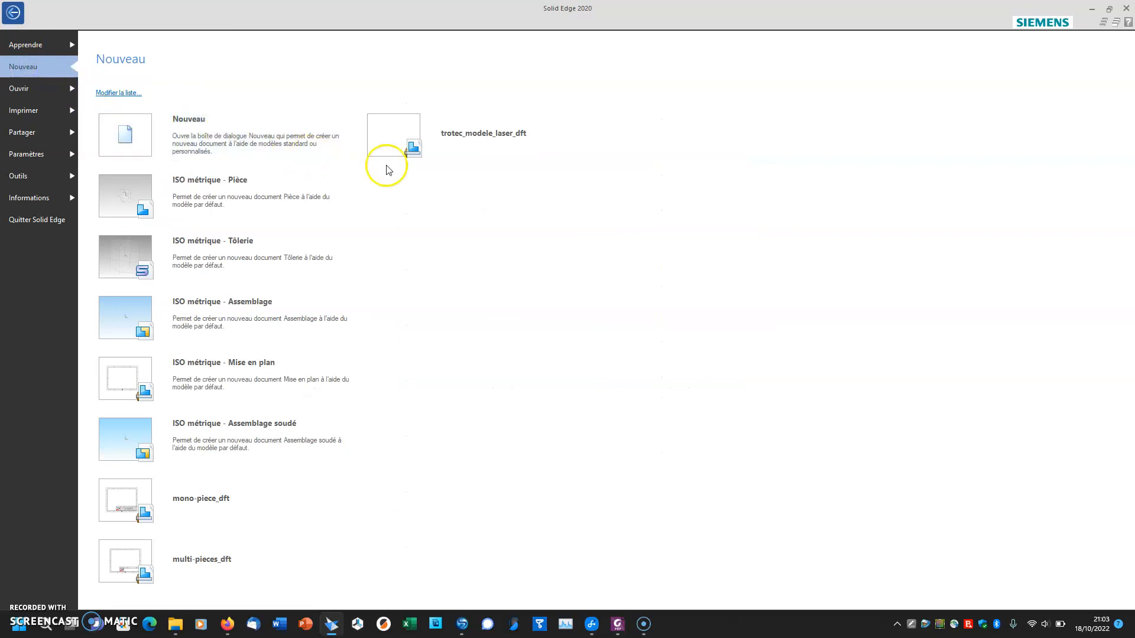
left_click(406, 146)
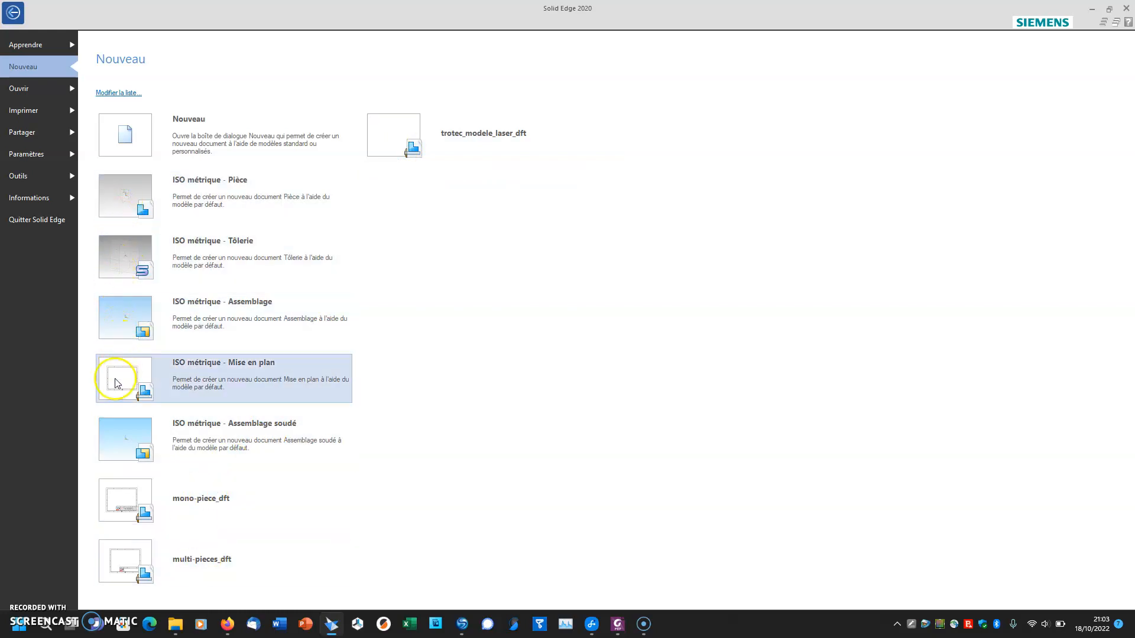
mouse_move(105, 197)
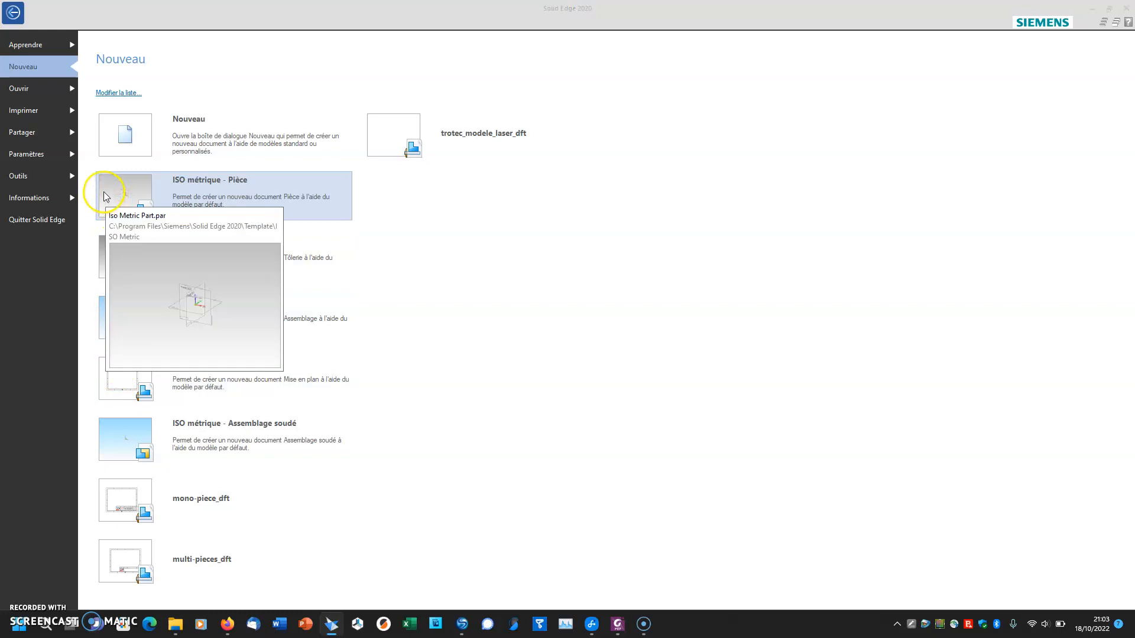
left_click(146, 193)
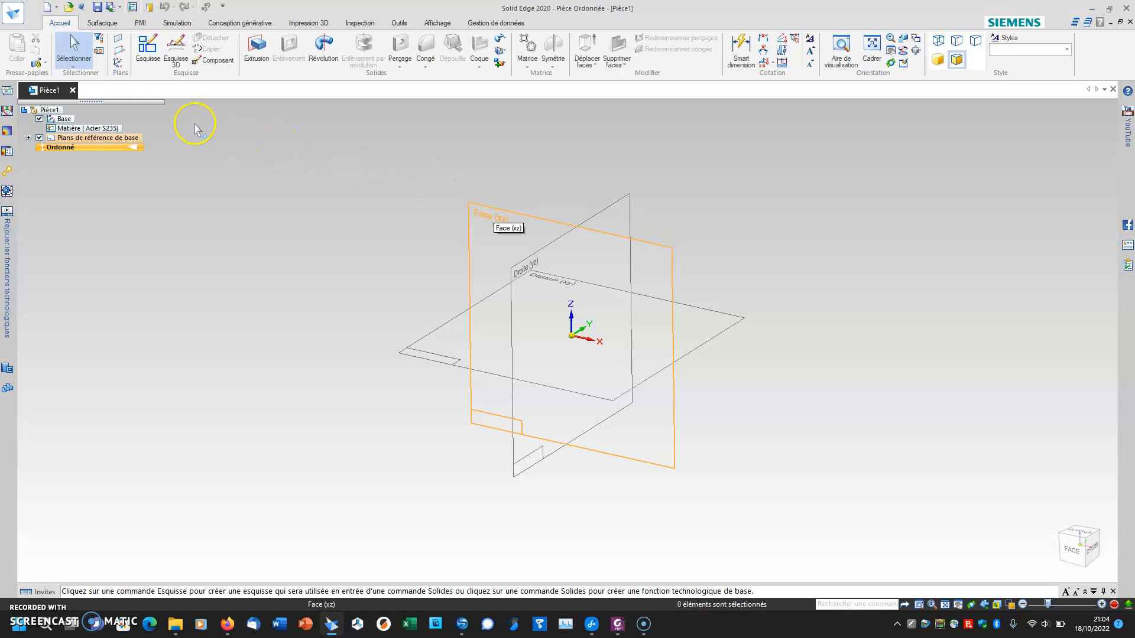
Step: Start an extrusion with its profile sketch on the Face (xz) plane
left_click(256, 51)
left_click(468, 223)
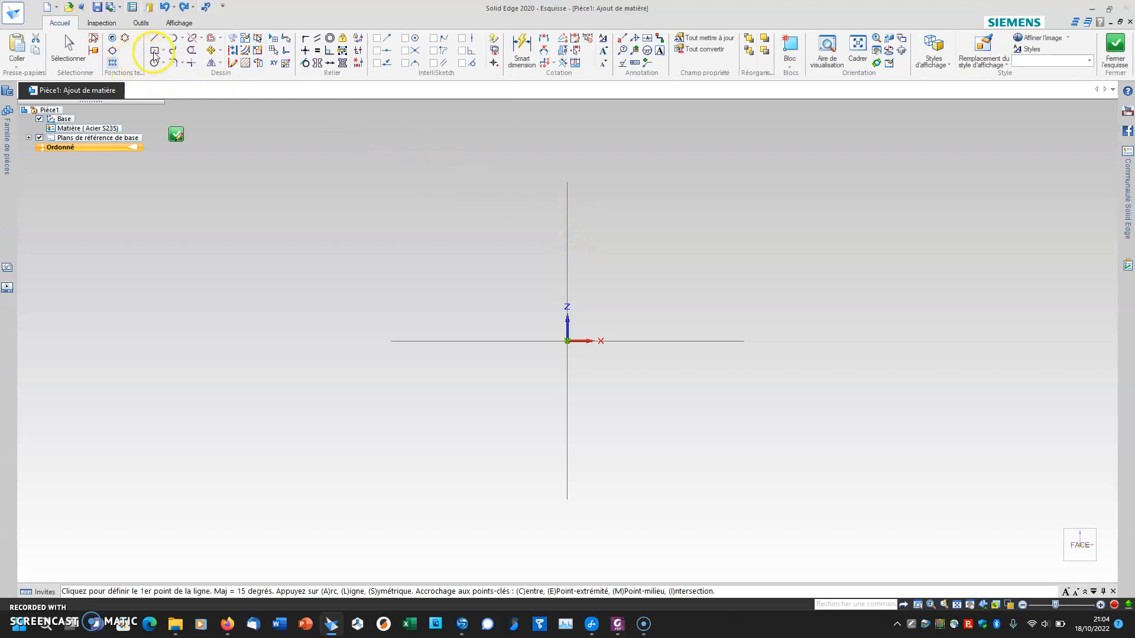
Step: Sketch a centre rectangle about 50 mm wide, up and away from the origin, and dimension its width
left_click(156, 52)
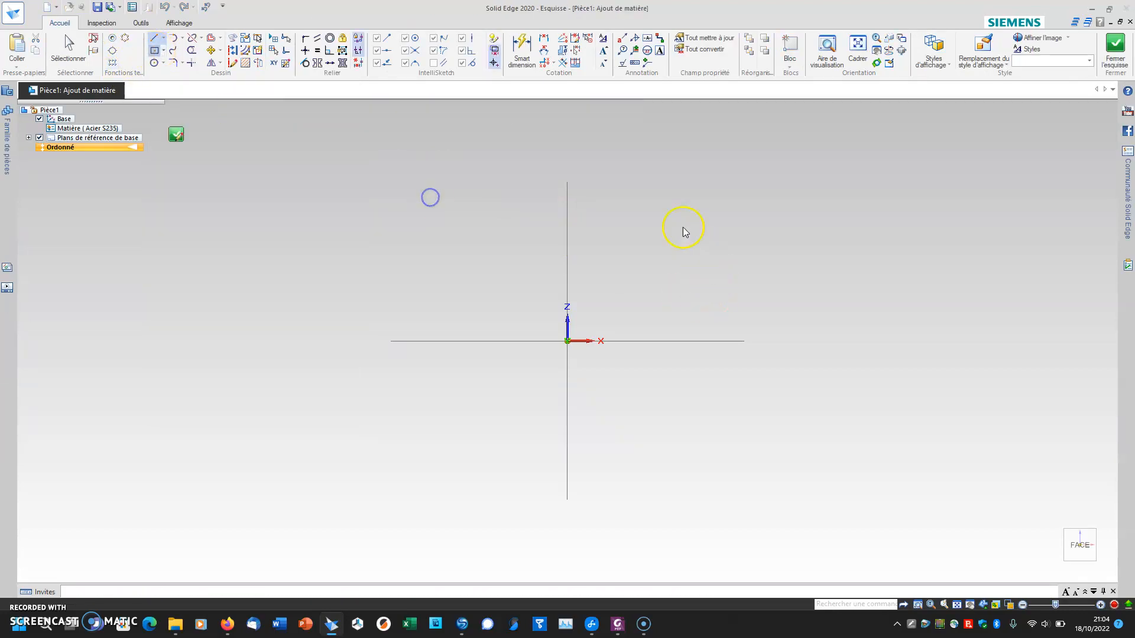
left_click_drag(659, 177, 806, 299)
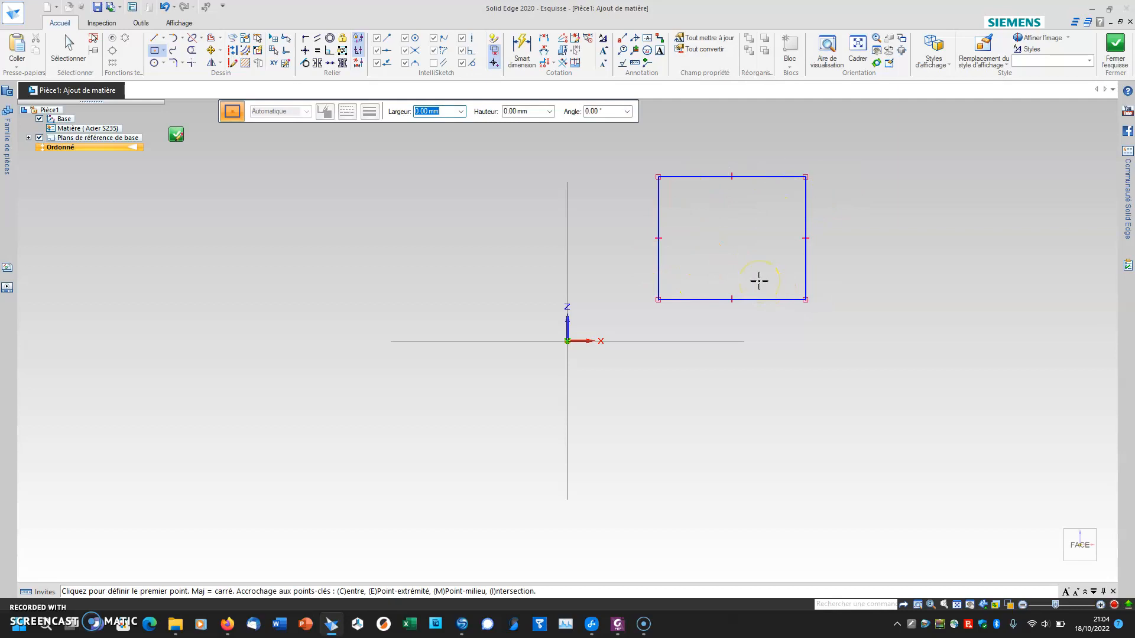
left_click(521, 46)
left_click(697, 176)
left_click(700, 154)
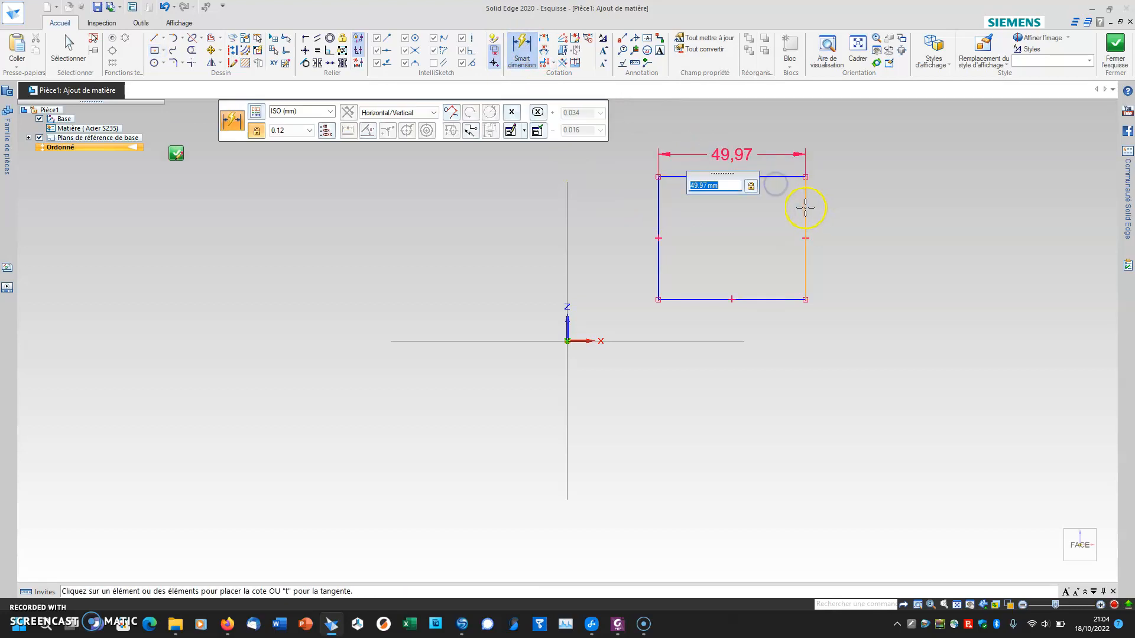
Step: Apply an Equal relation between the rectangle's upper and right sides to make it a square
left_click(318, 50)
left_click(672, 177)
left_click(804, 207)
key("Escape")
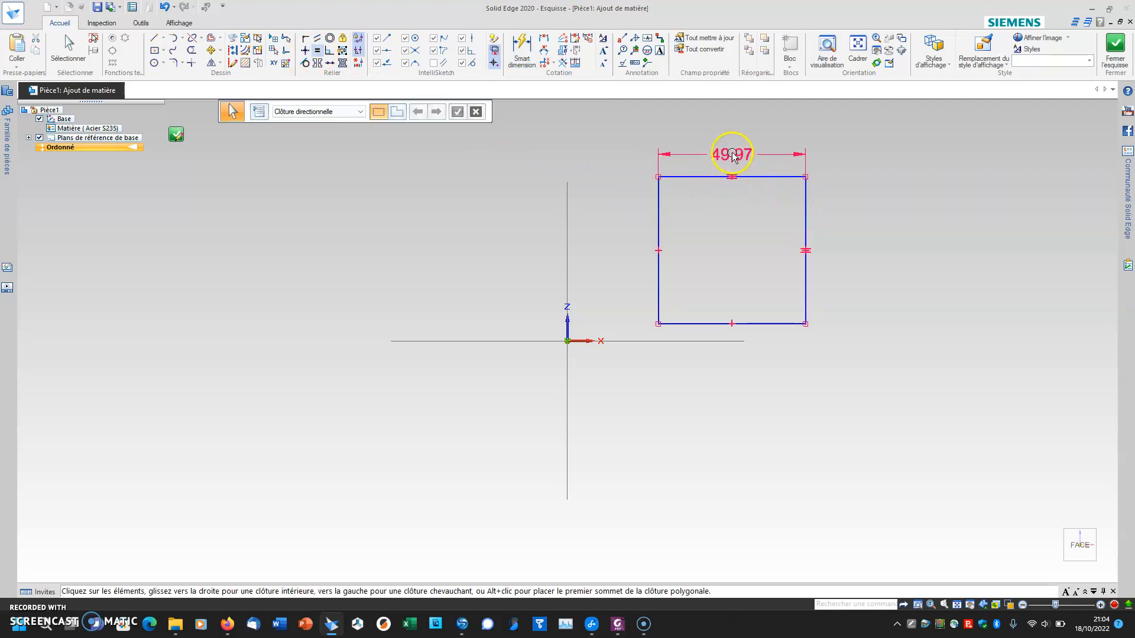
Step: Set the square's width to 30 mm and move the square freely by its right side
left_click(732, 155)
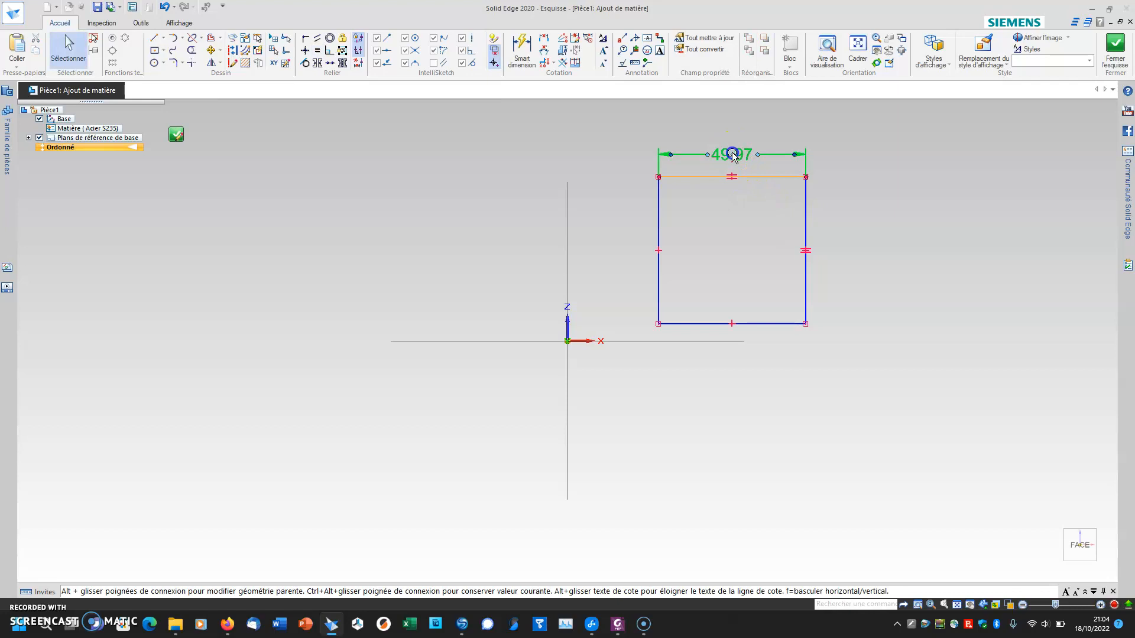
type("30")
key("Return")
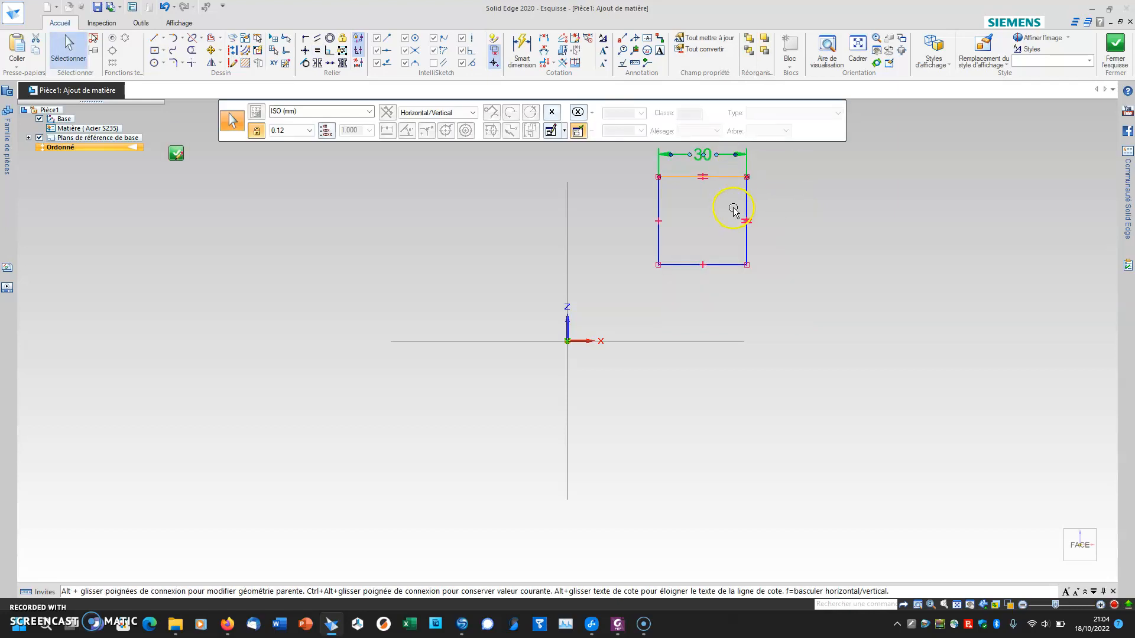
key("Escape")
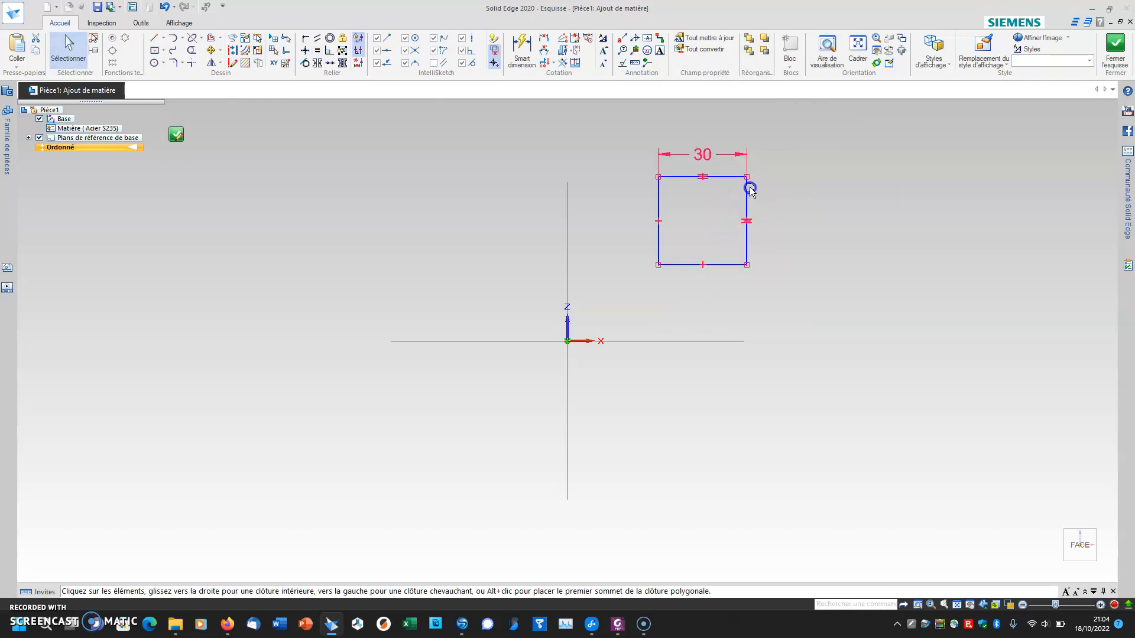
left_click(747, 198)
left_click_drag(748, 265, 805, 293)
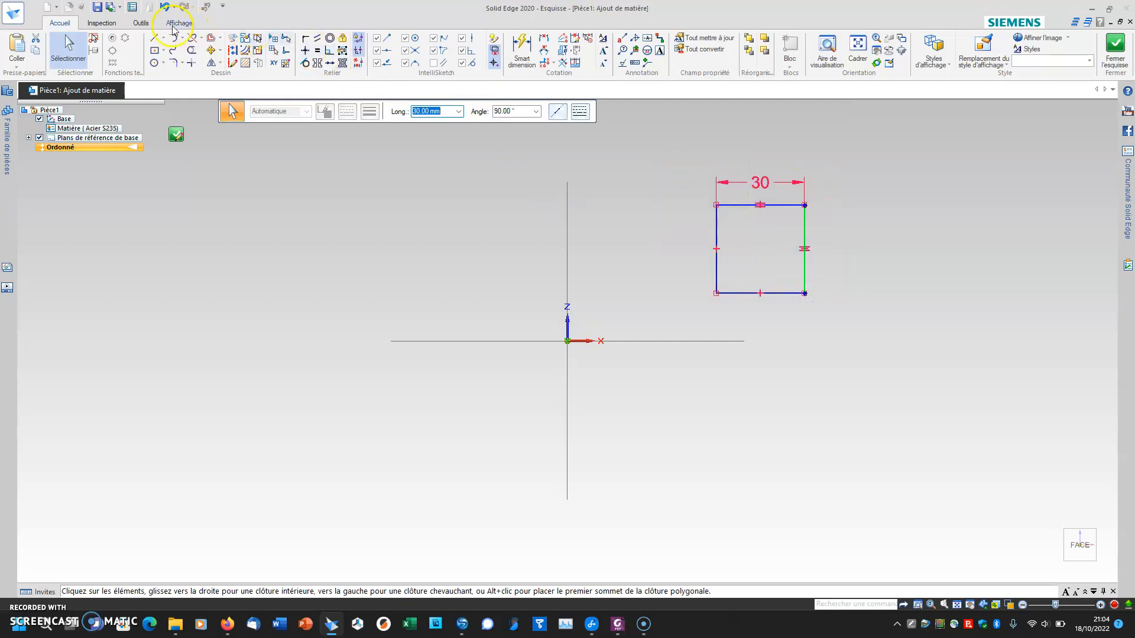
Step: Check whether the relationship colours display option is enabled for the sketch
left_click(138, 24)
left_click(103, 24)
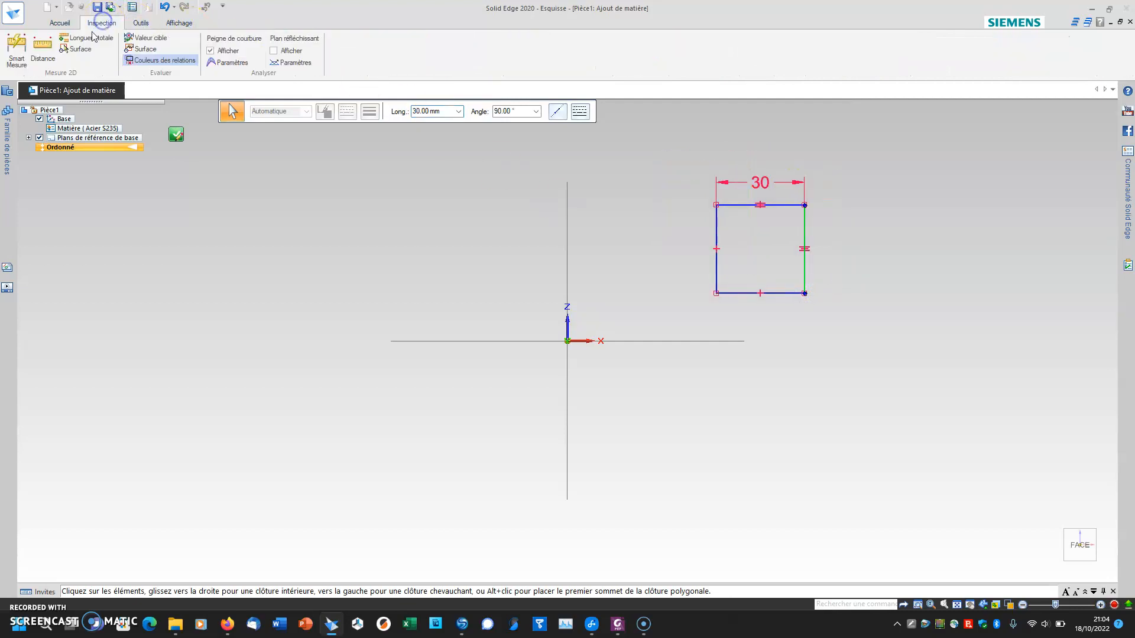
left_click(142, 61)
key("Escape")
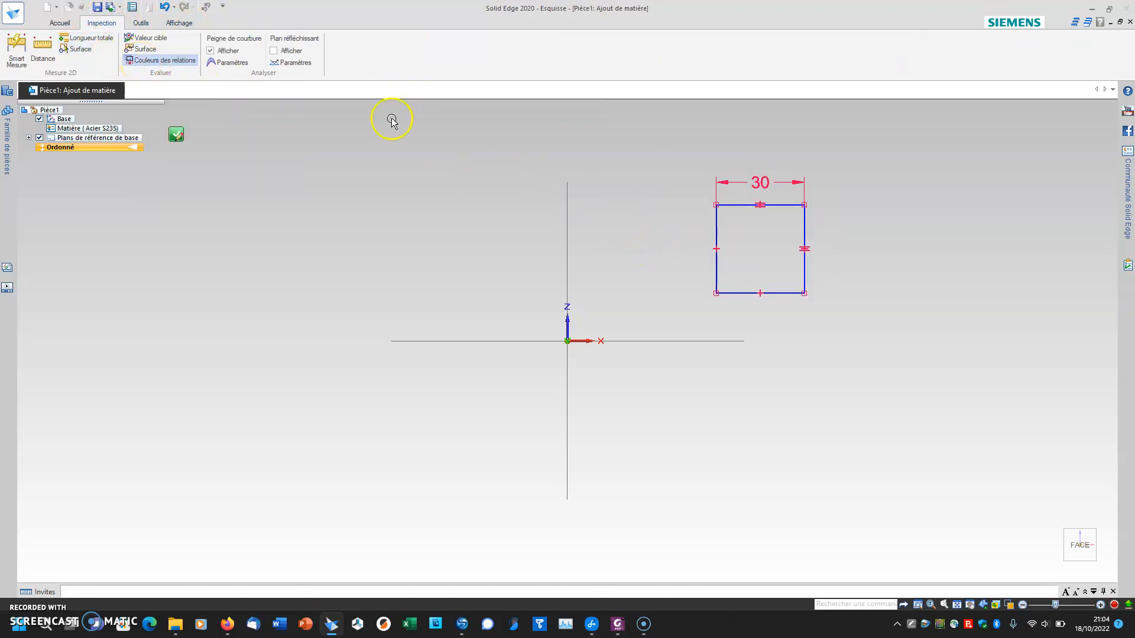
left_click(66, 23)
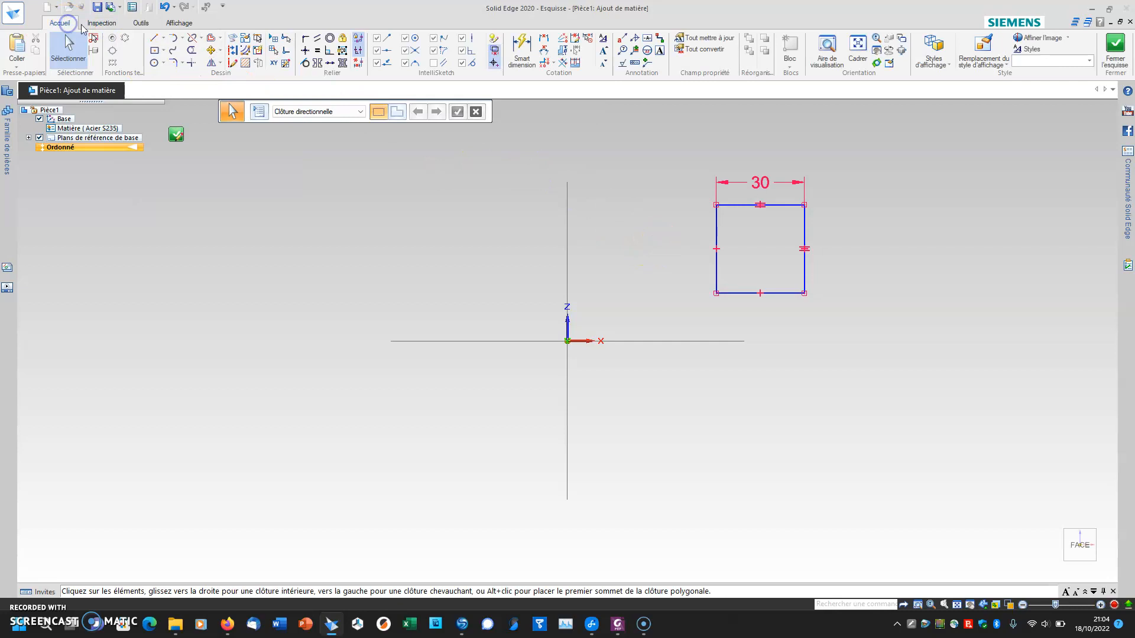
Step: Try to locate the square with horizontal and vertical distance dimensions from the reference axes, and undo both
left_click(518, 52)
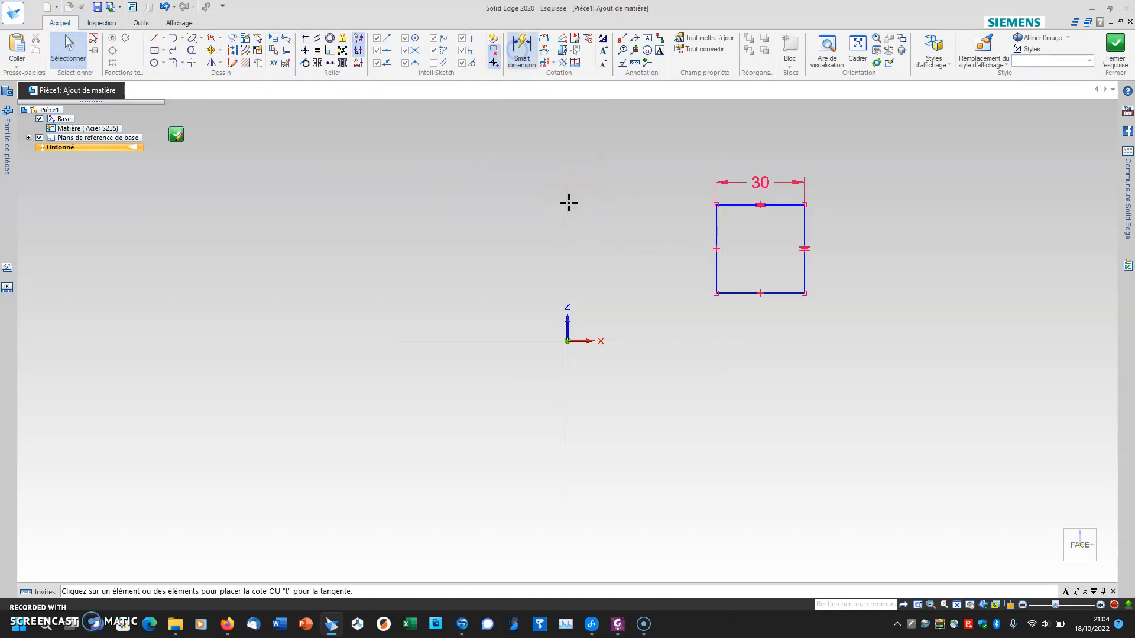
left_click(567, 204)
left_click(713, 225)
left_click(695, 234)
left_click(748, 296)
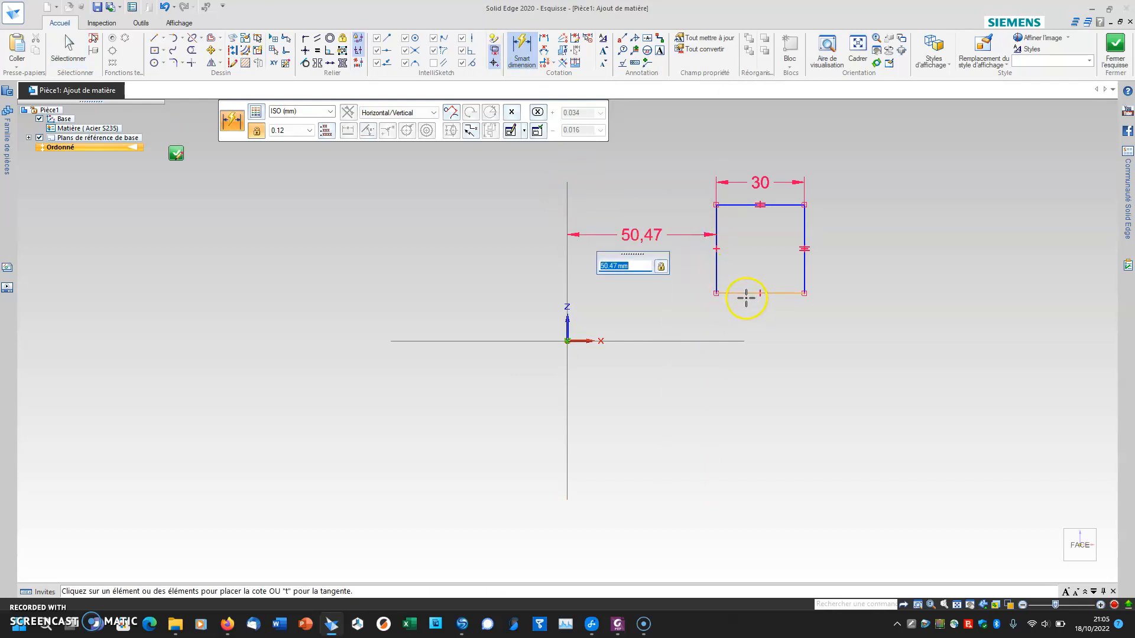
left_click(733, 337)
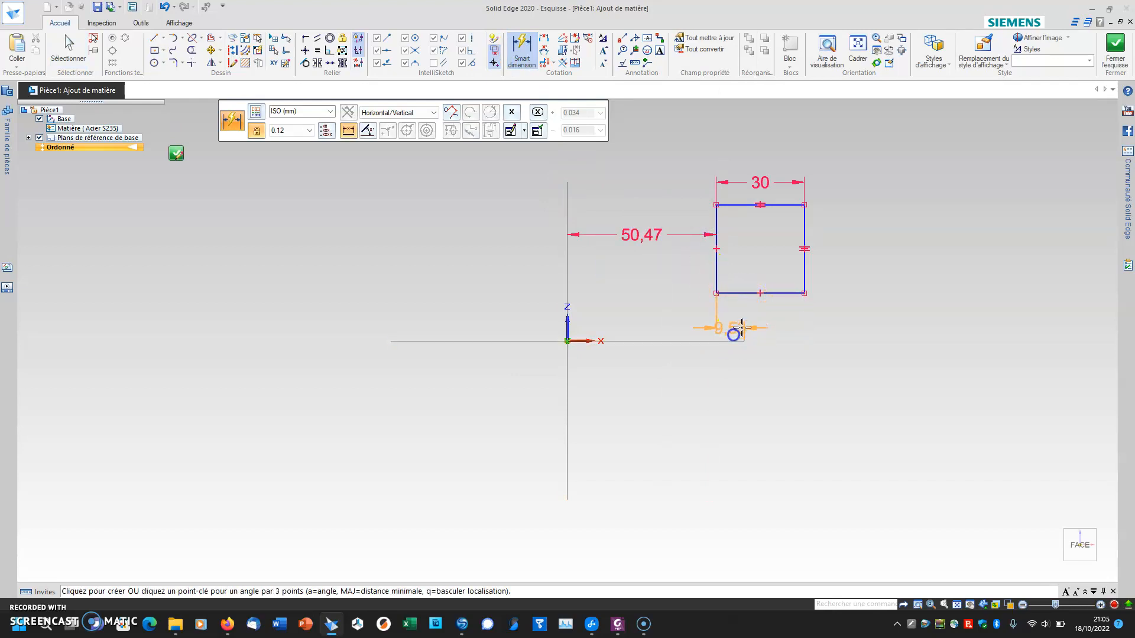
left_click(809, 322)
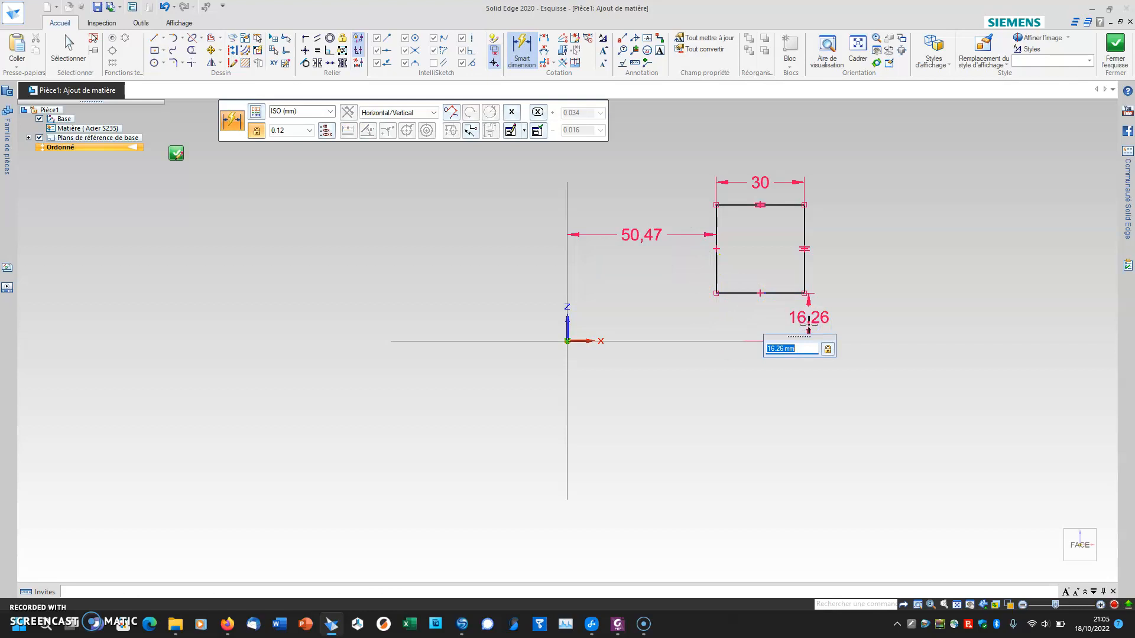
key("ctrl+z")
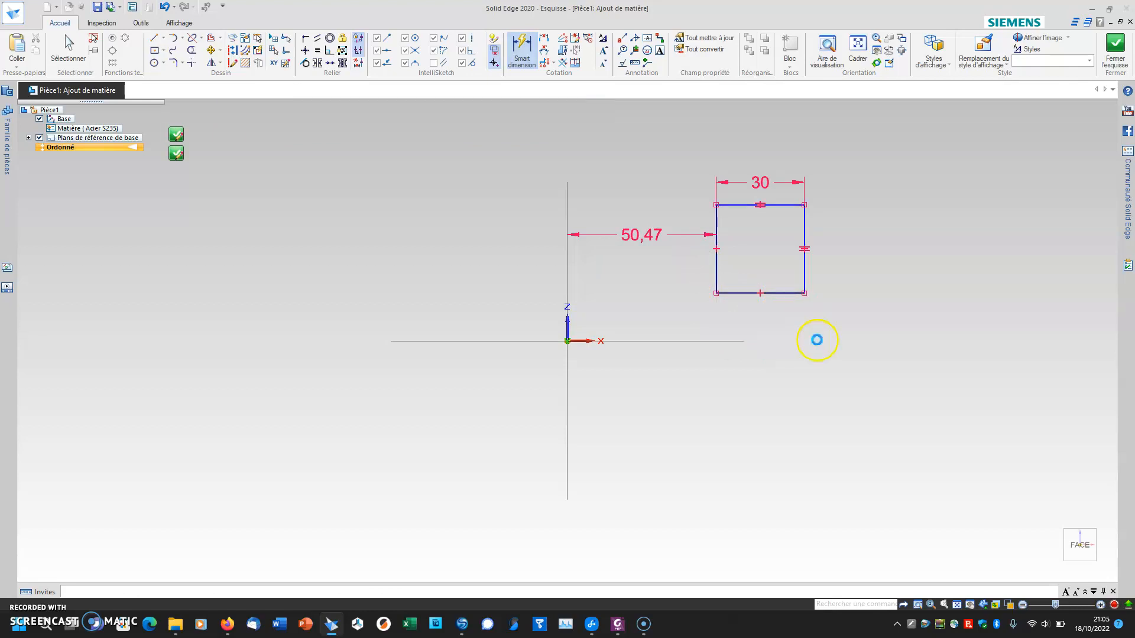
key("ctrl+z")
Step: Try to connect the square's lower-left corner to the origin, and undo the relation
left_click(257, 57)
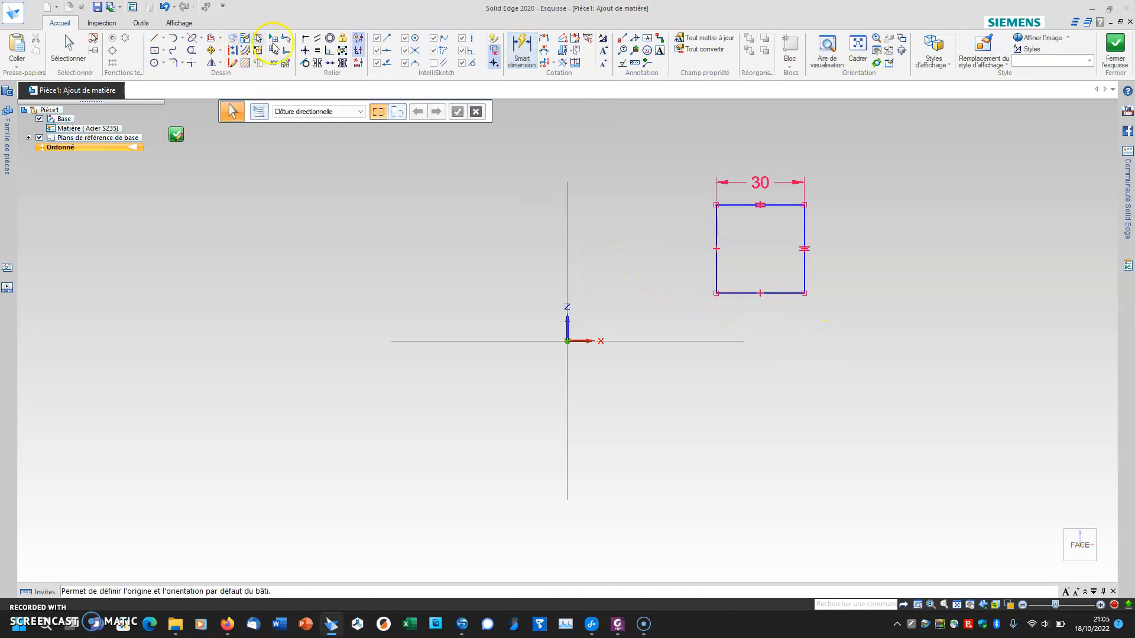
left_click(305, 38)
left_click(717, 293)
left_click(567, 341)
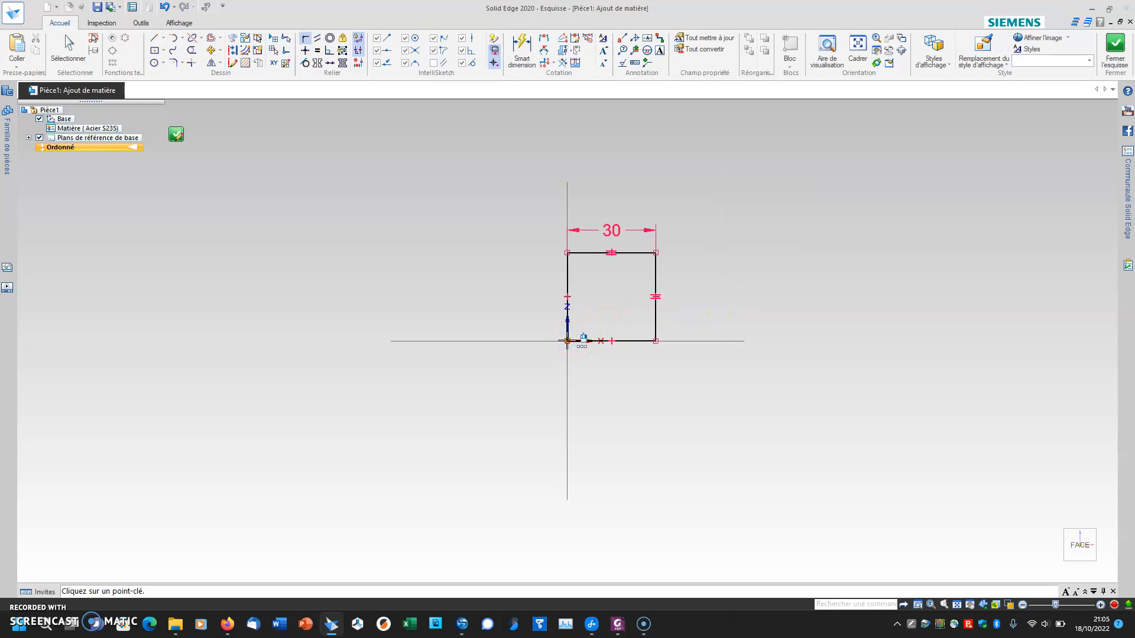
key("ctrl+z")
key("Escape")
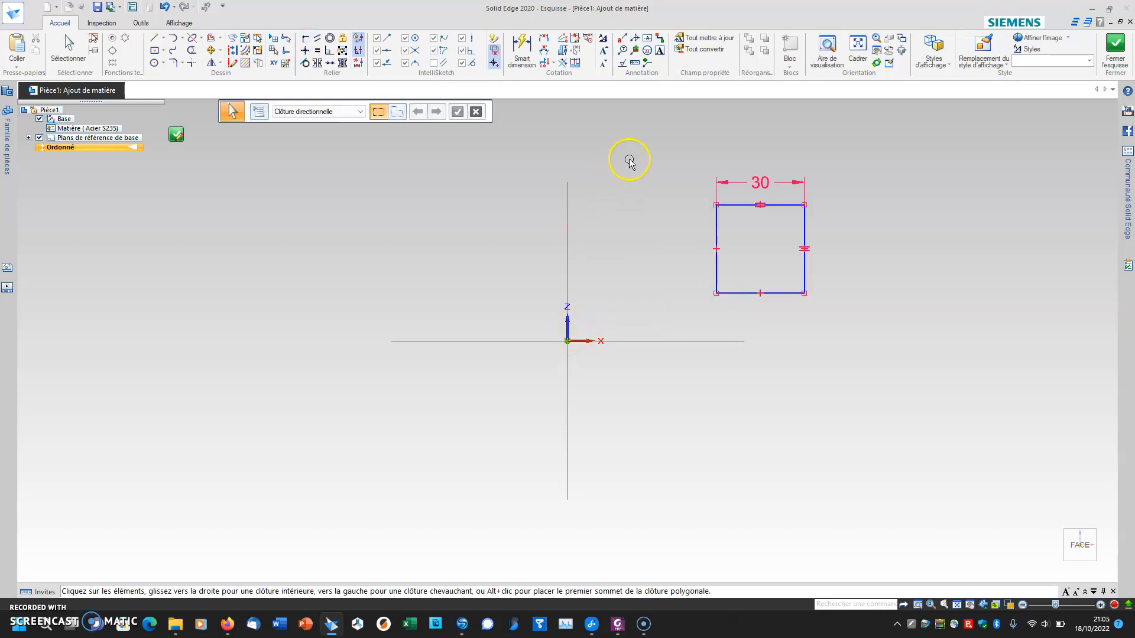
Step: Delete the whole square together with its dimension from the sketch
left_click_drag(631, 152, 854, 316)
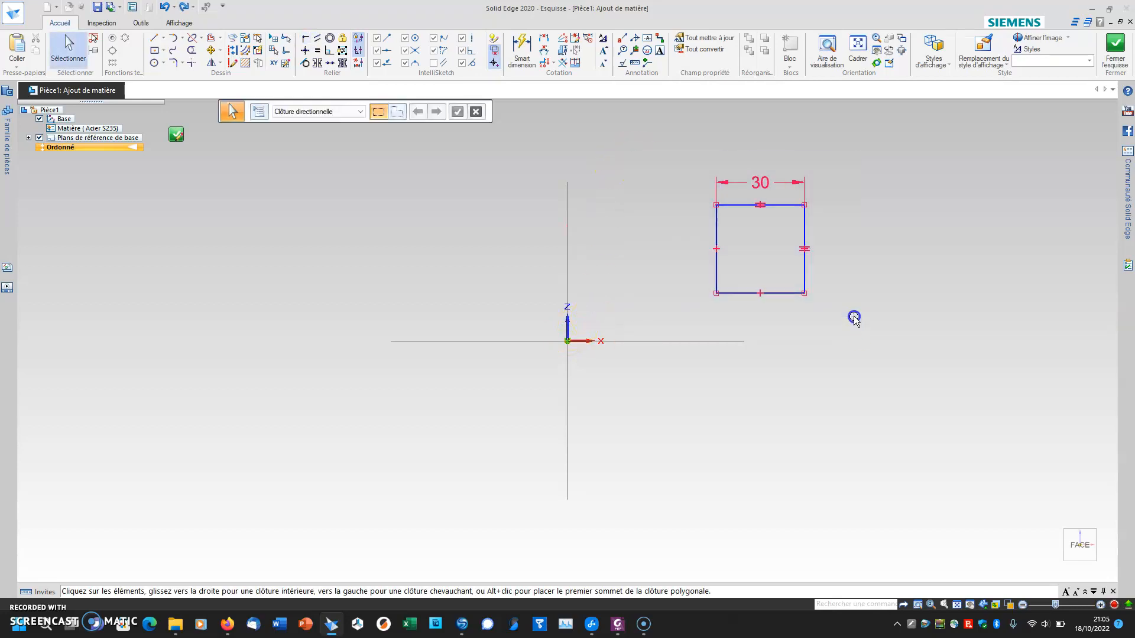
key("Delete")
left_click(569, 322)
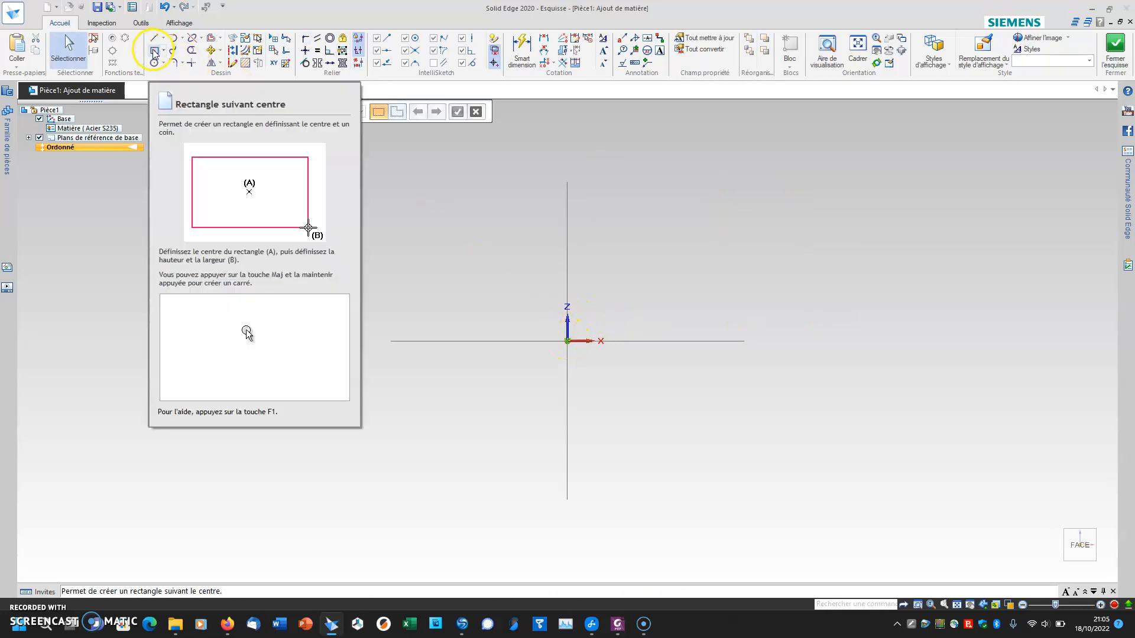
Step: Sketch a centre rectangle about 59 mm wide, centred on the origin
left_click(154, 51)
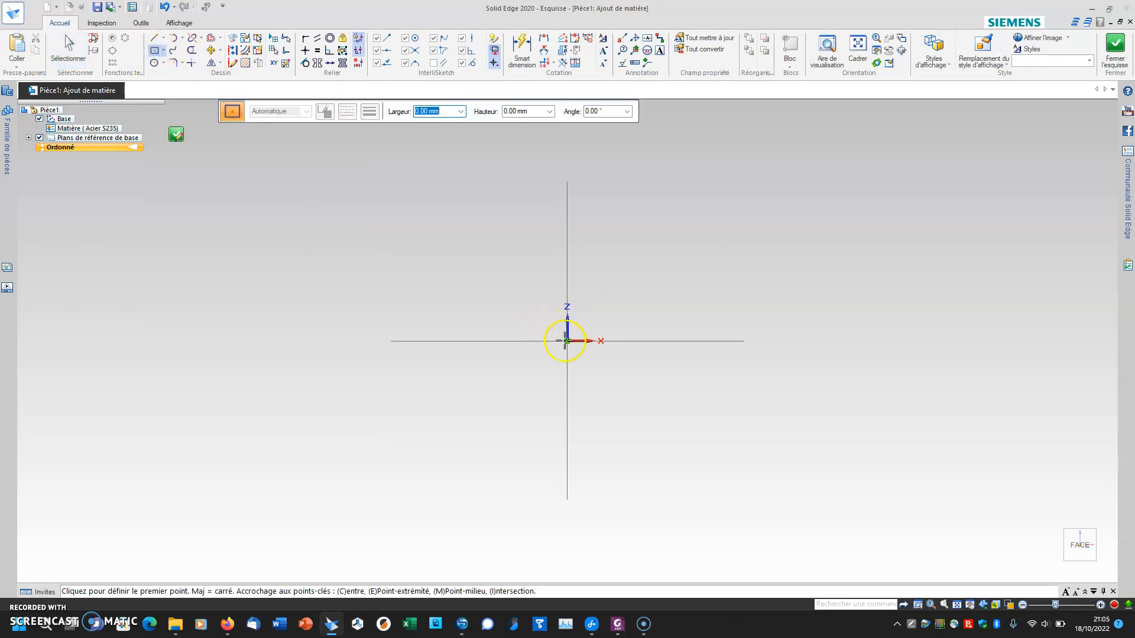
left_click(568, 342)
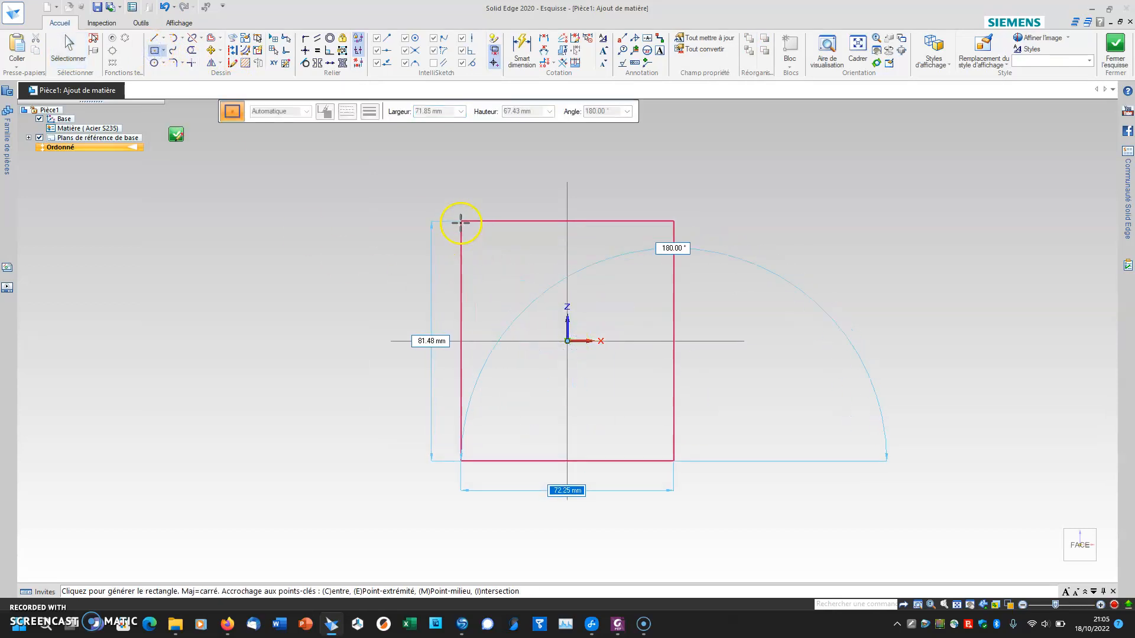
left_click(480, 212)
Step: Dimension the rectangle's upper side and set its width to 30 mm
left_click(516, 59)
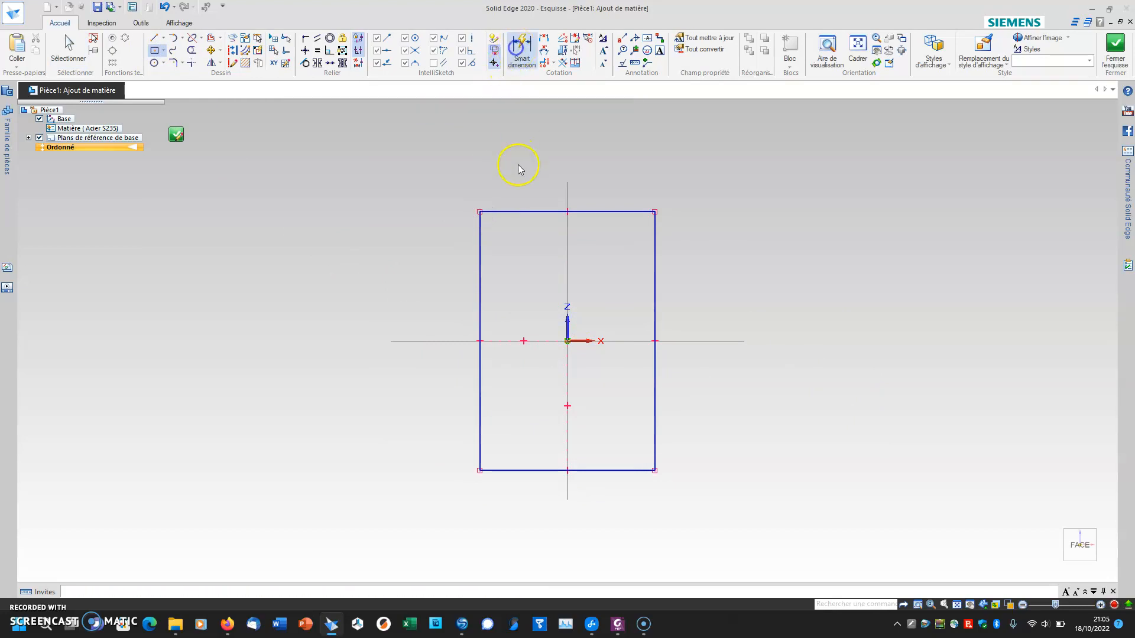
left_click(519, 211)
left_click(519, 192)
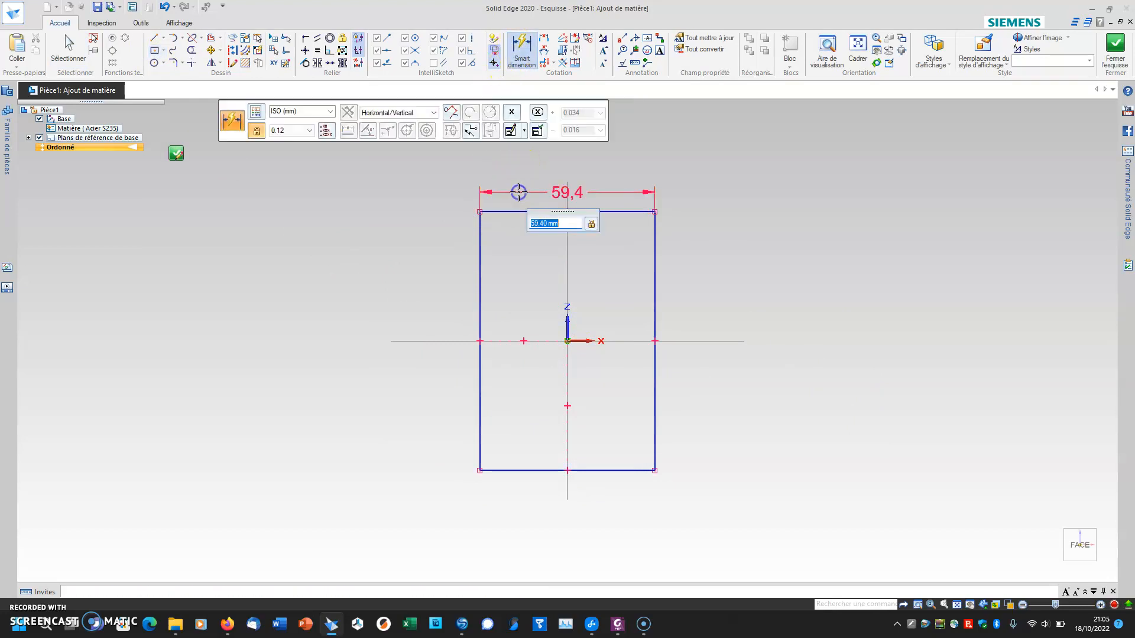
key("Return")
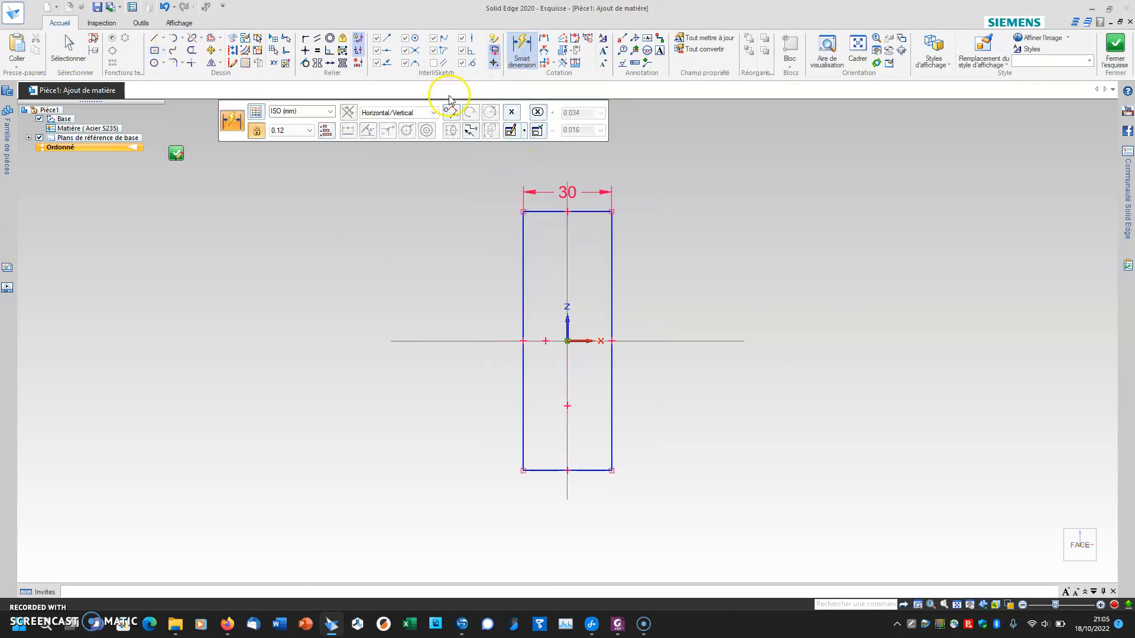
Step: Make the rectangle's upper and right sides equal, and close the sketch to return to the extrusion
key("Escape")
left_click(591, 212)
left_click(612, 237)
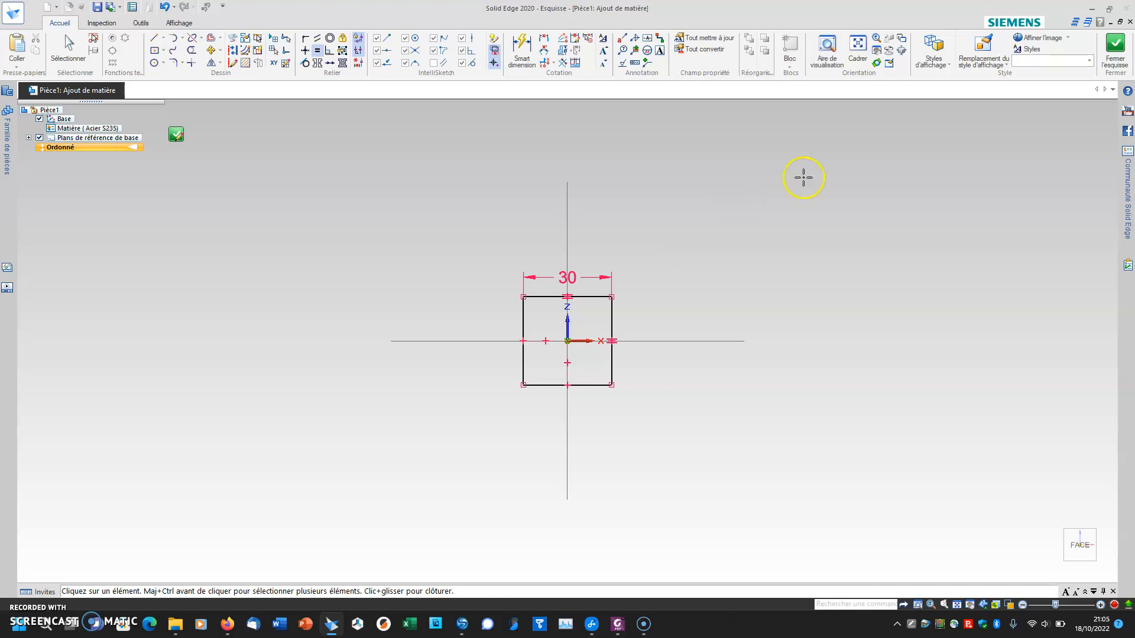
left_click(1116, 50)
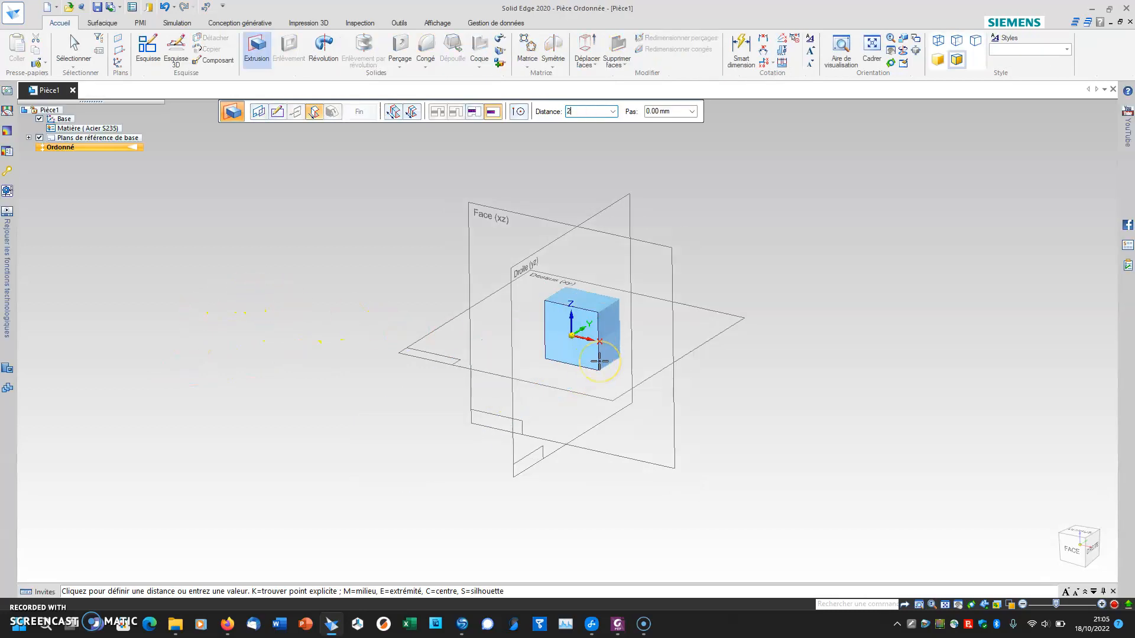
Step: Extrude the 30 mm square sketch by 20 mm and finish the feature
key("Tab")
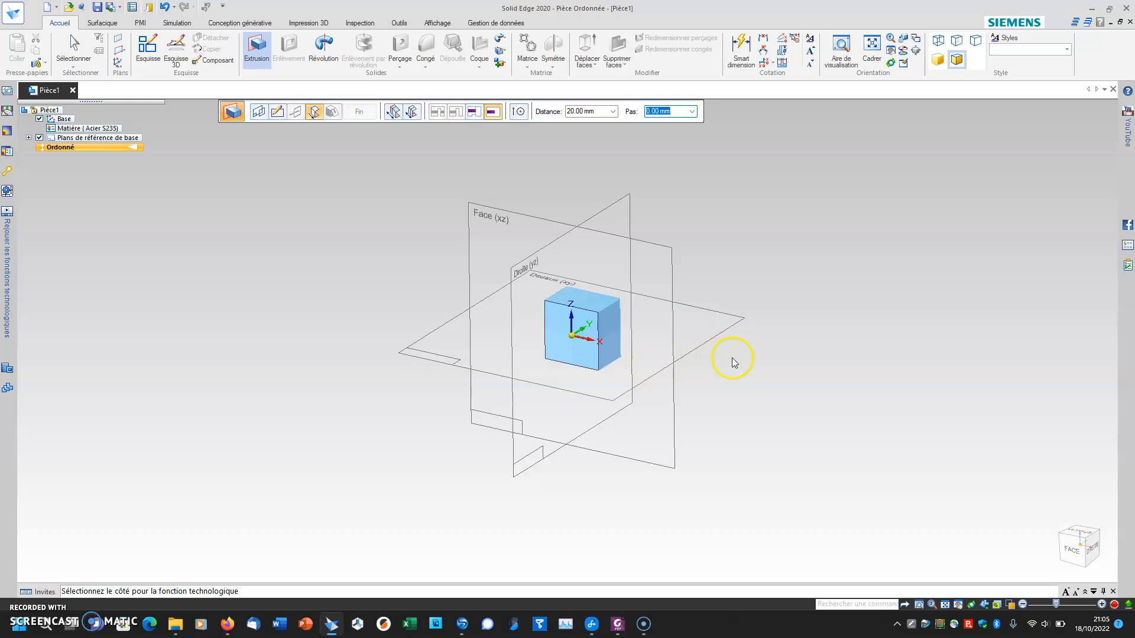
left_click(711, 381)
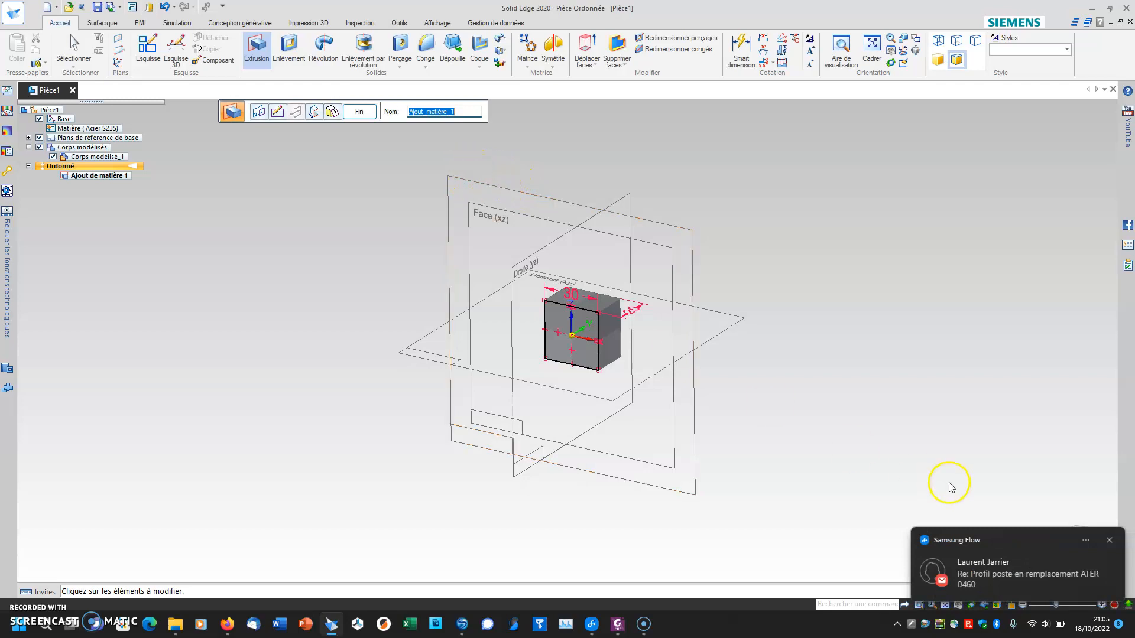
left_click(1104, 542)
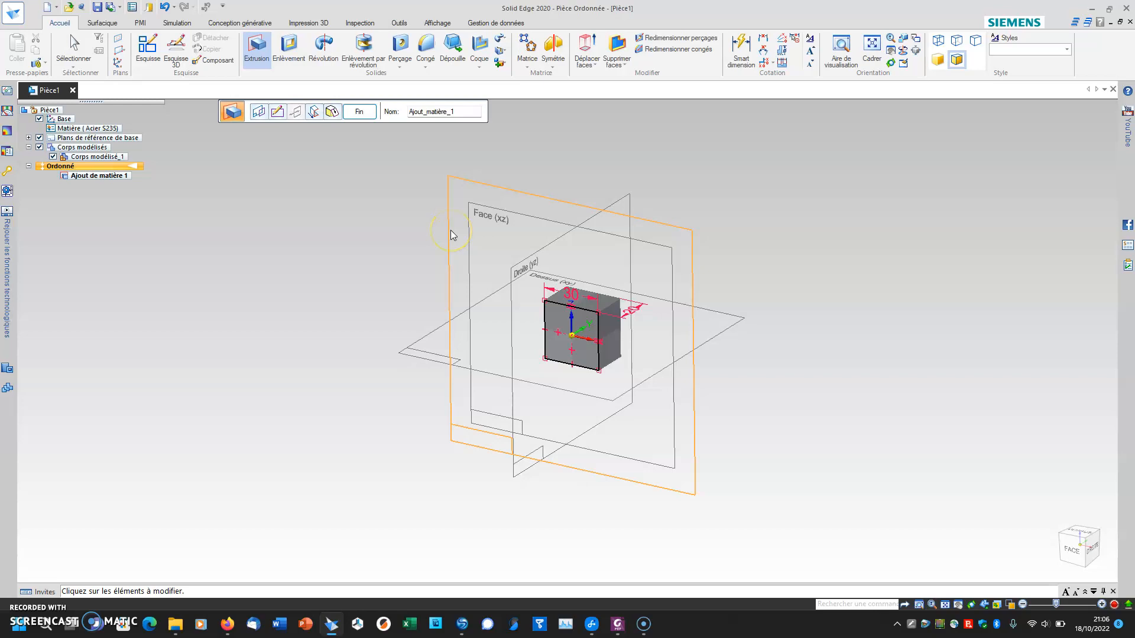
left_click(356, 109)
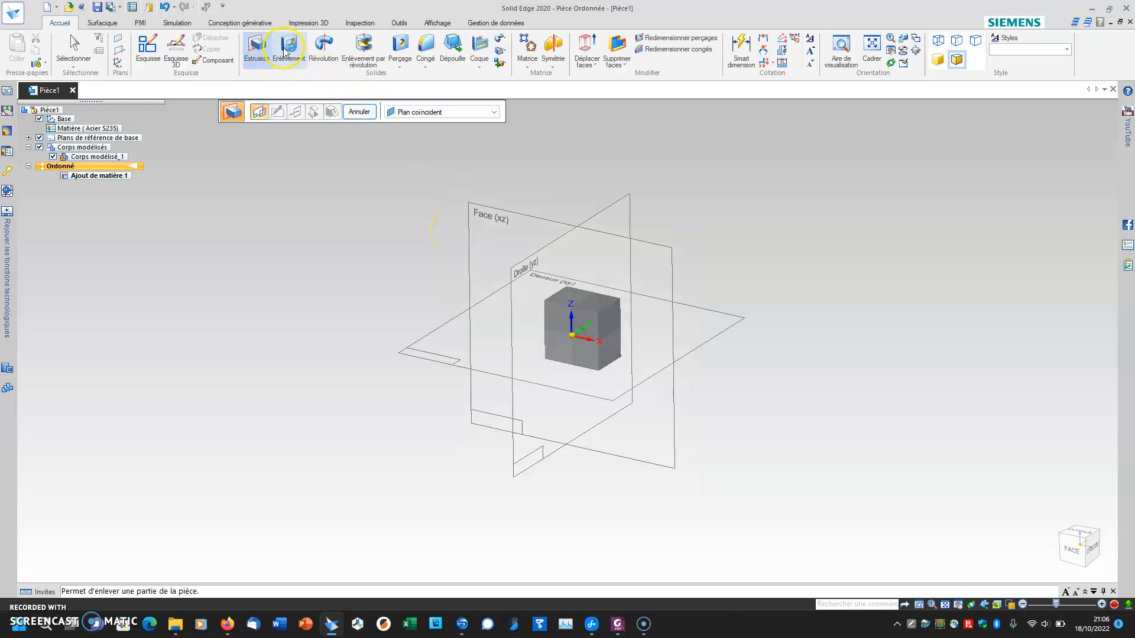
Step: Start a cut on the block's front face and sketch a circle about 23.5 mm in diameter, centred on the origin
right_click(546, 320)
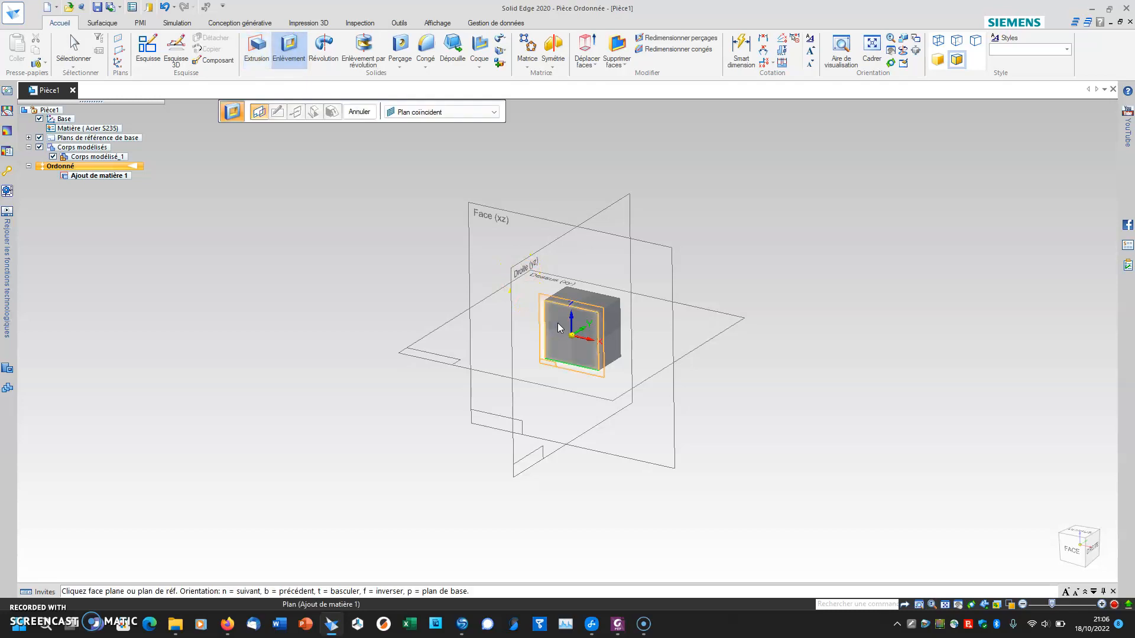
left_click(557, 324)
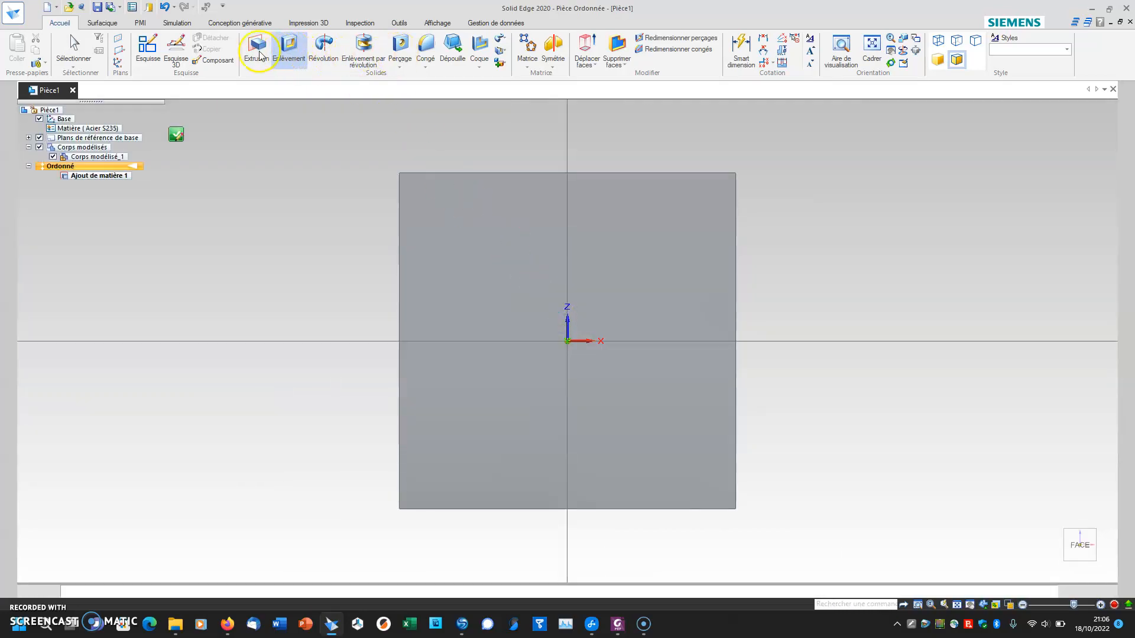
left_click(153, 63)
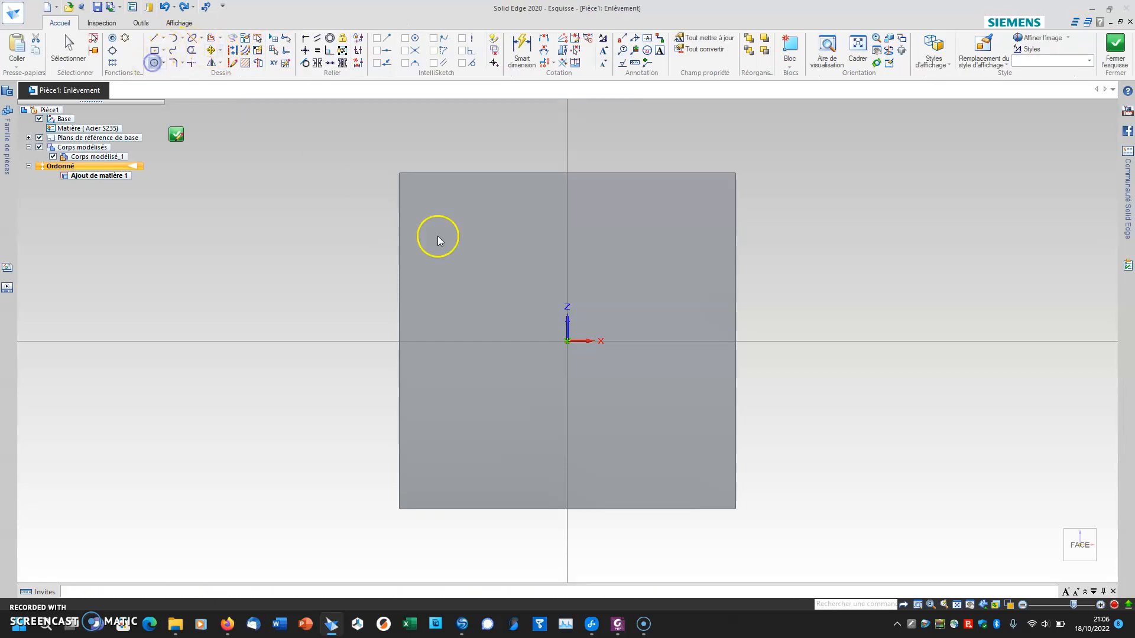
left_click(568, 341)
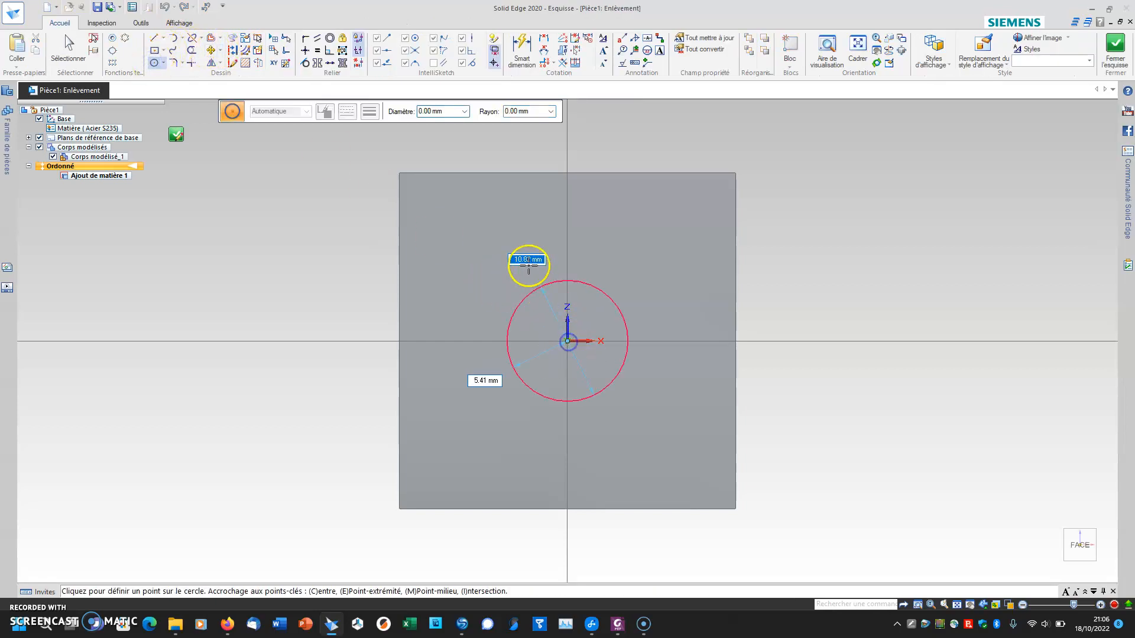
left_click(500, 229)
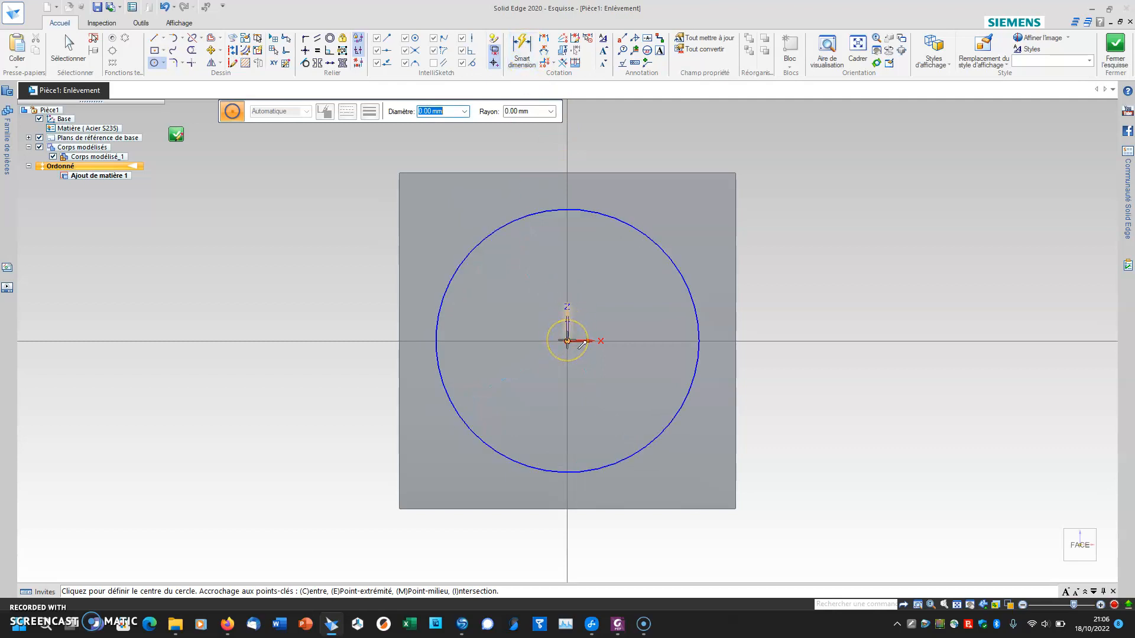
Step: Dimension the circle, set its diameter to 16 mm, and close the sketch
left_click(519, 45)
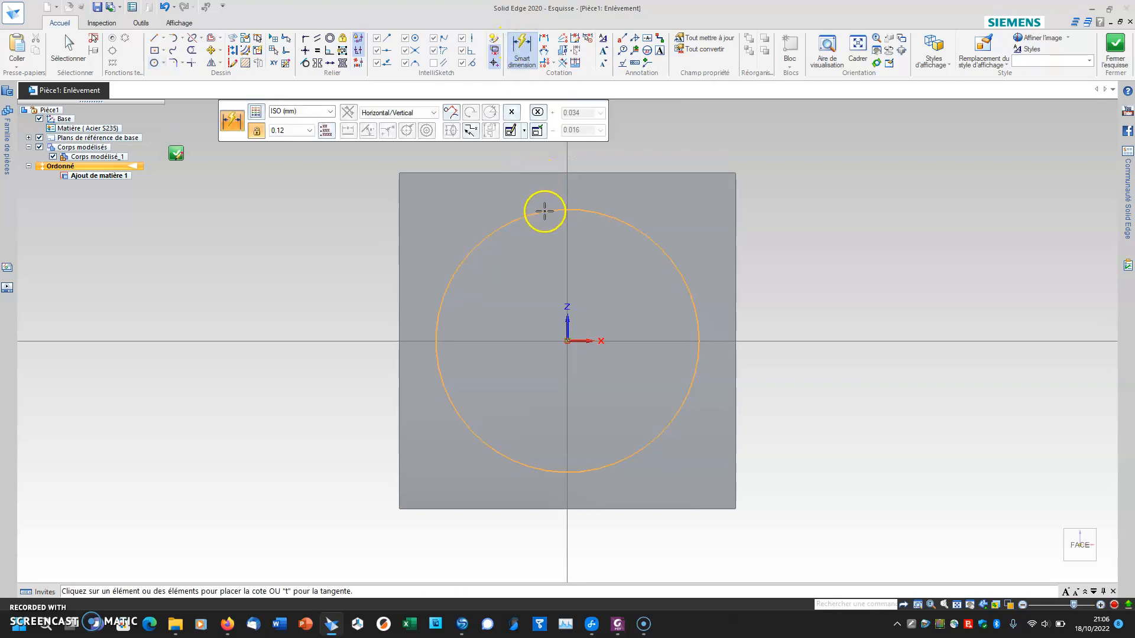
left_click(545, 211)
left_click(354, 204)
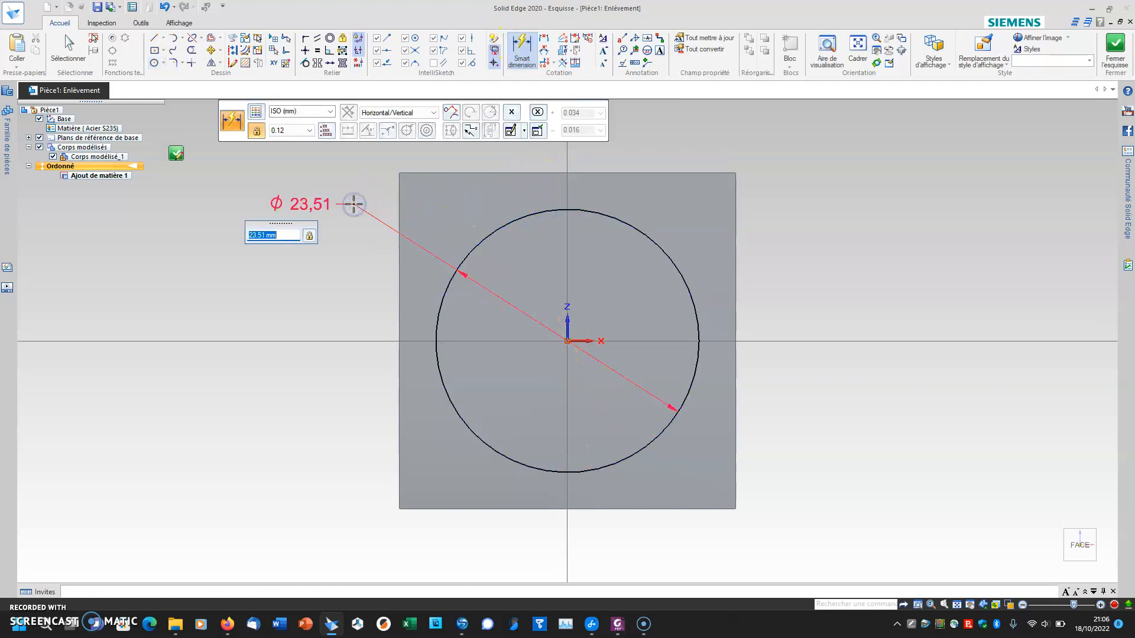
type("16")
key("Return")
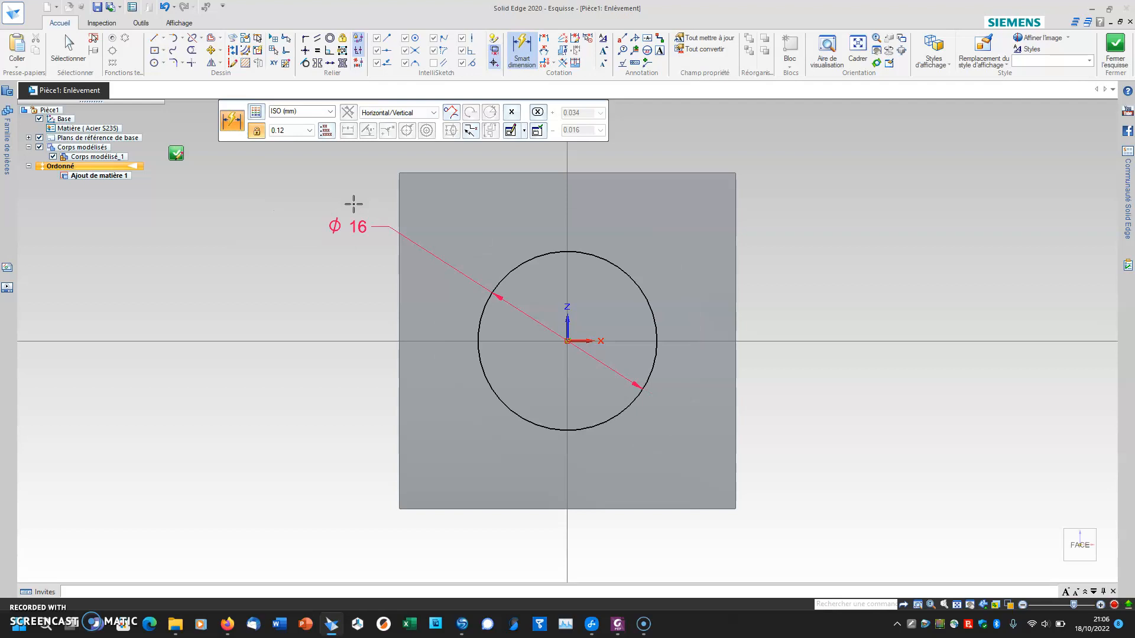
left_click(1115, 47)
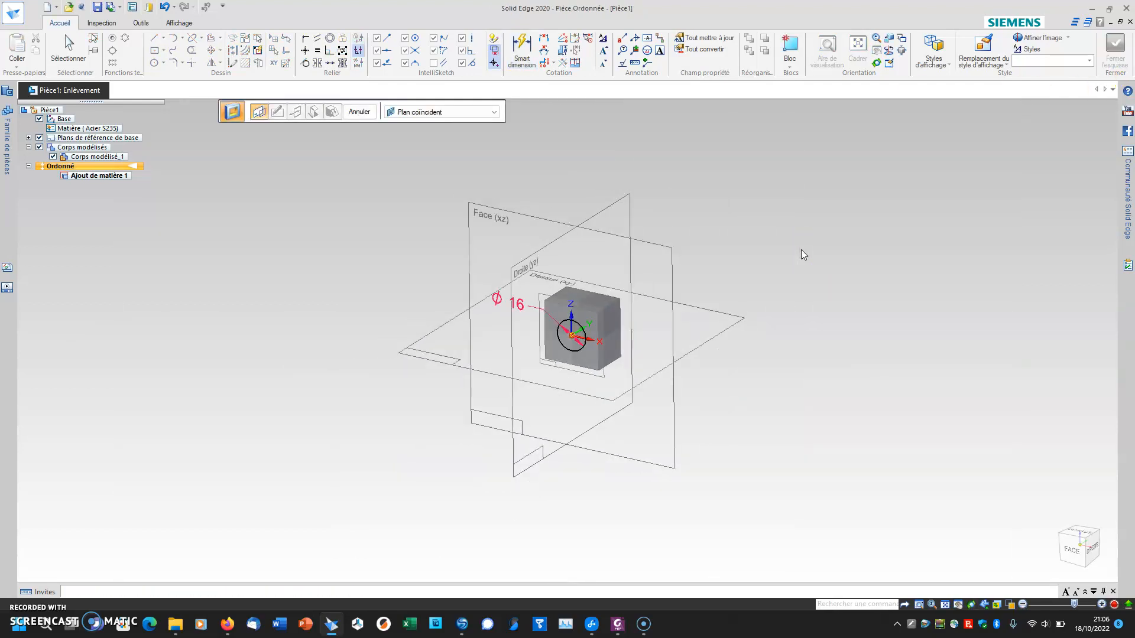
Step: Cut the 16 mm circle through the whole block and finish the cut
left_click(805, 253)
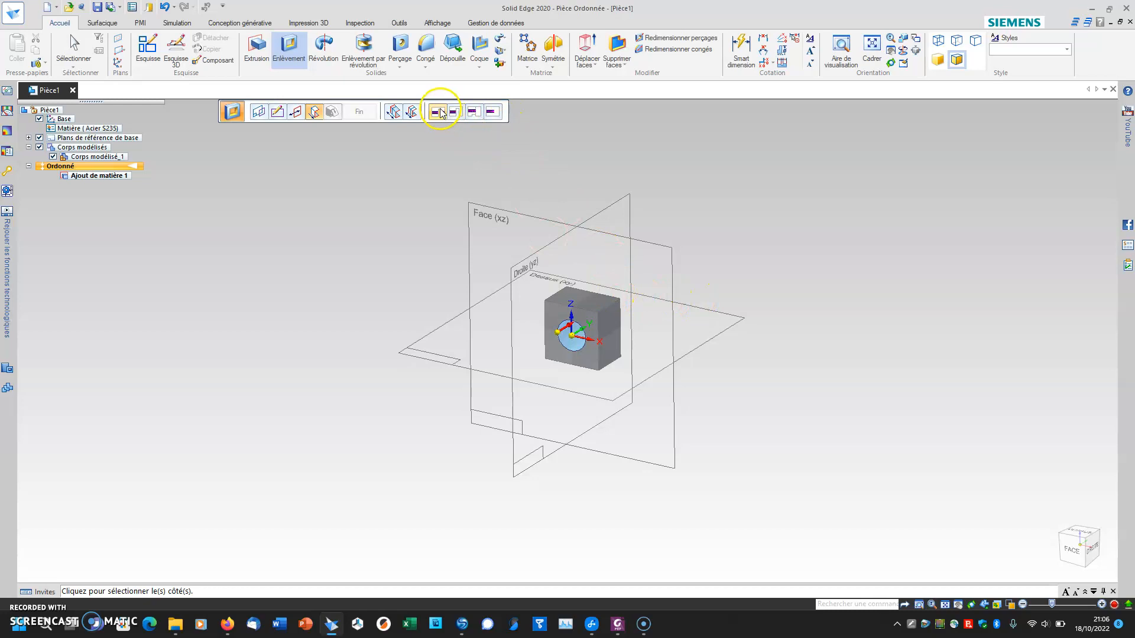
left_click(761, 274)
left_click(500, 224)
left_click(435, 161)
left_click(359, 112)
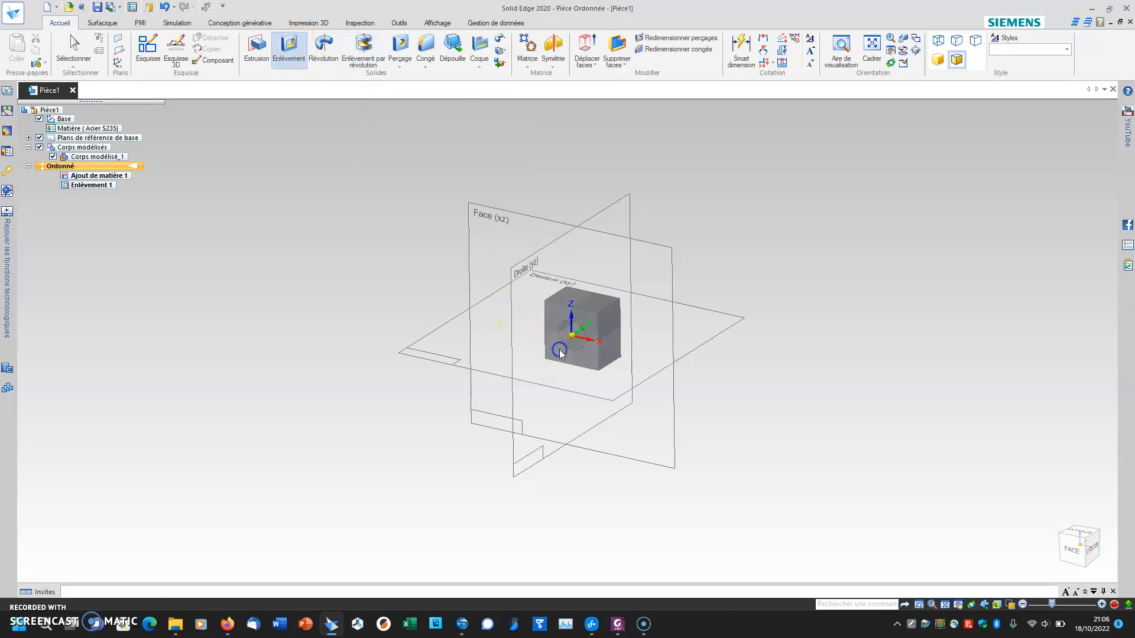
Step: Start another cut on the front face, sketch a closed four-line outline over the block's lower-right corner, and make its left side vertical
scroll(581, 341, "up", 2)
left_click(581, 341)
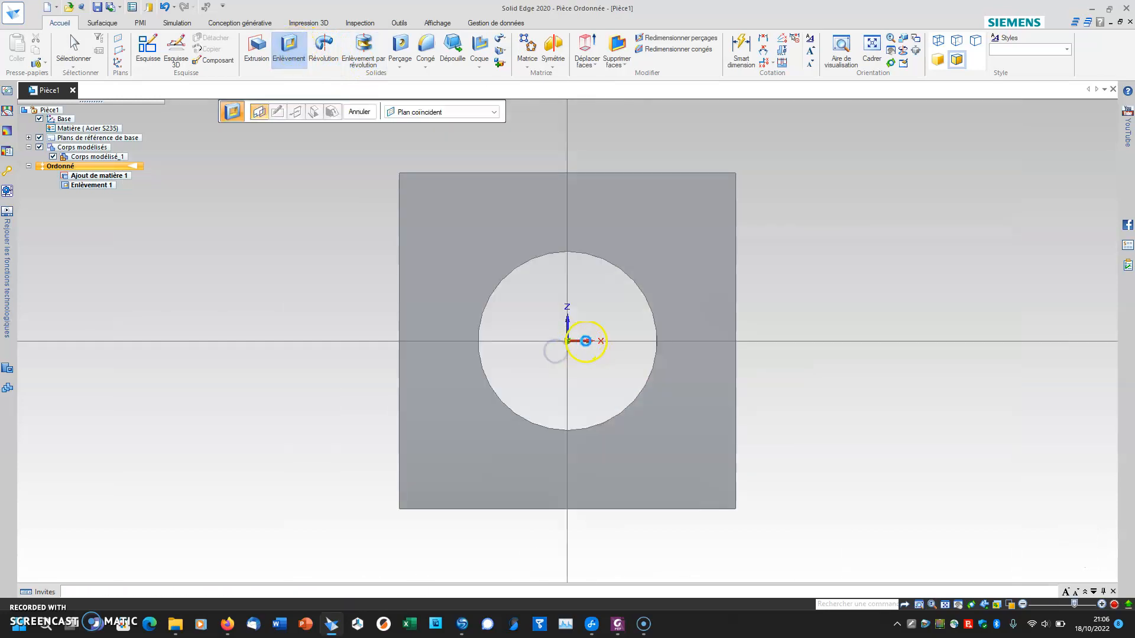
left_click(154, 55)
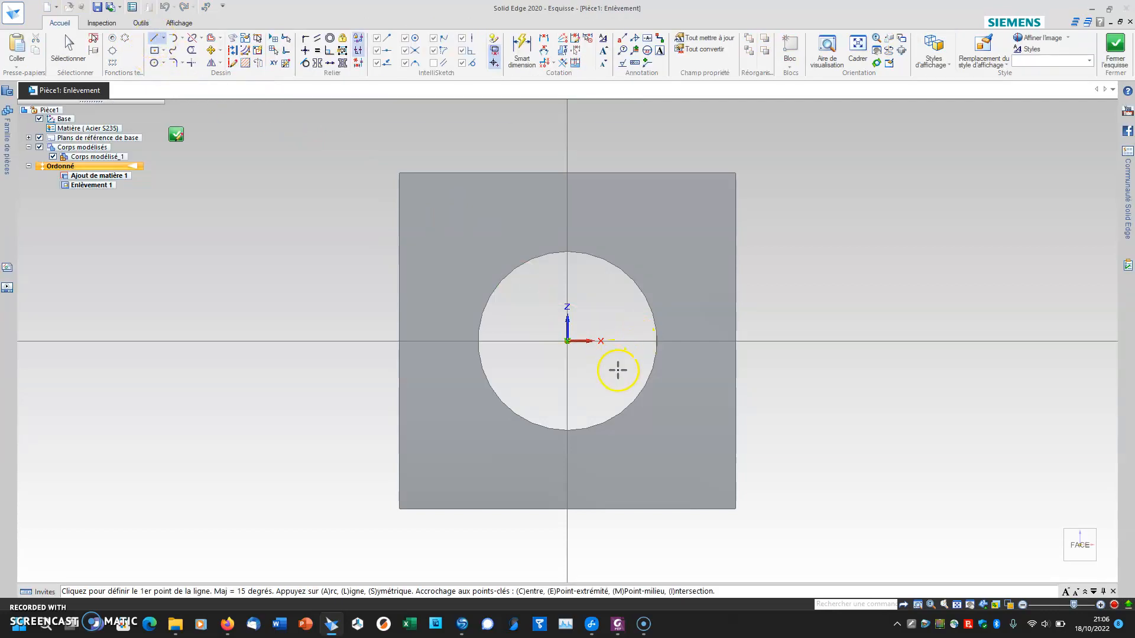
left_click(622, 371)
left_click(833, 372)
left_click(833, 569)
left_click(628, 566)
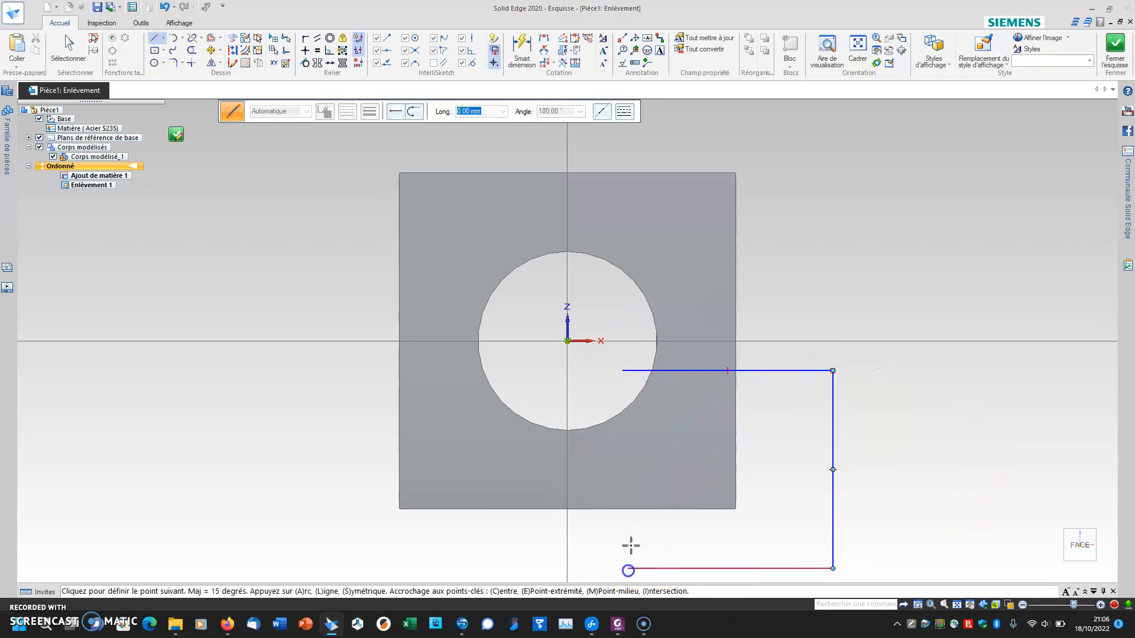
left_click(622, 371)
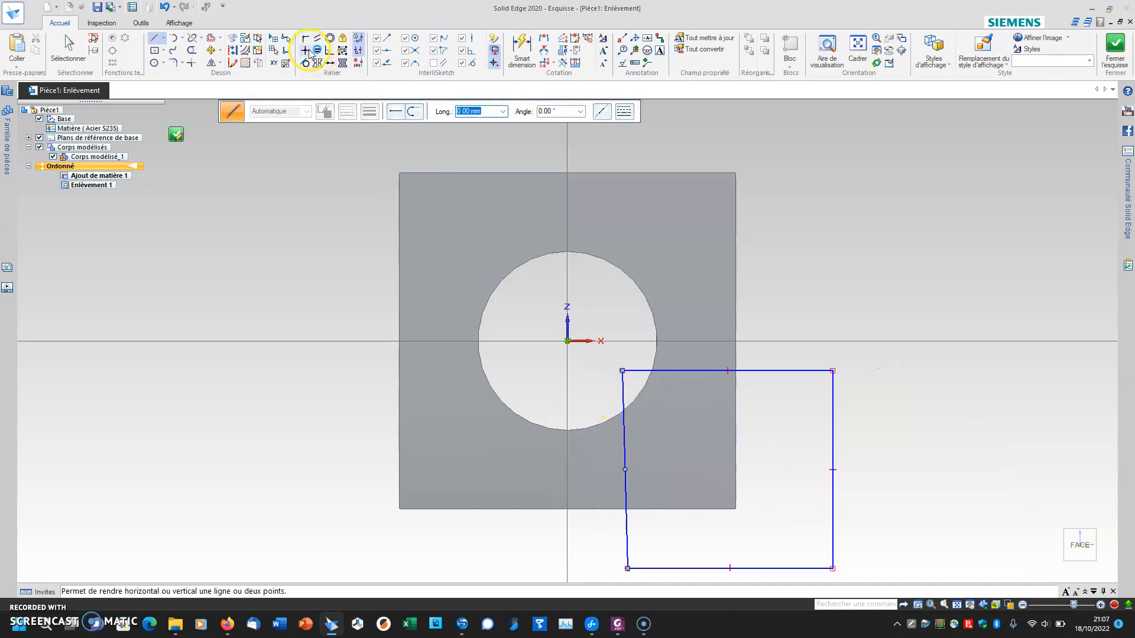
left_click(622, 384)
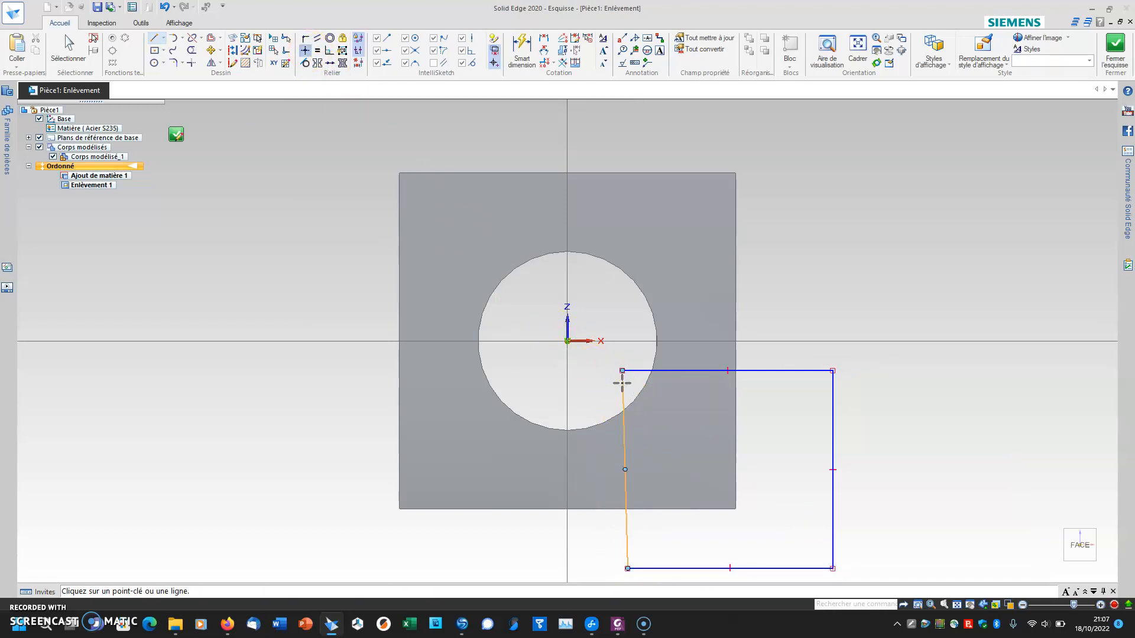
Step: Dimension the distance from the block's bottom edge to the outline's upper side and set it to 14 mm
left_click(521, 50)
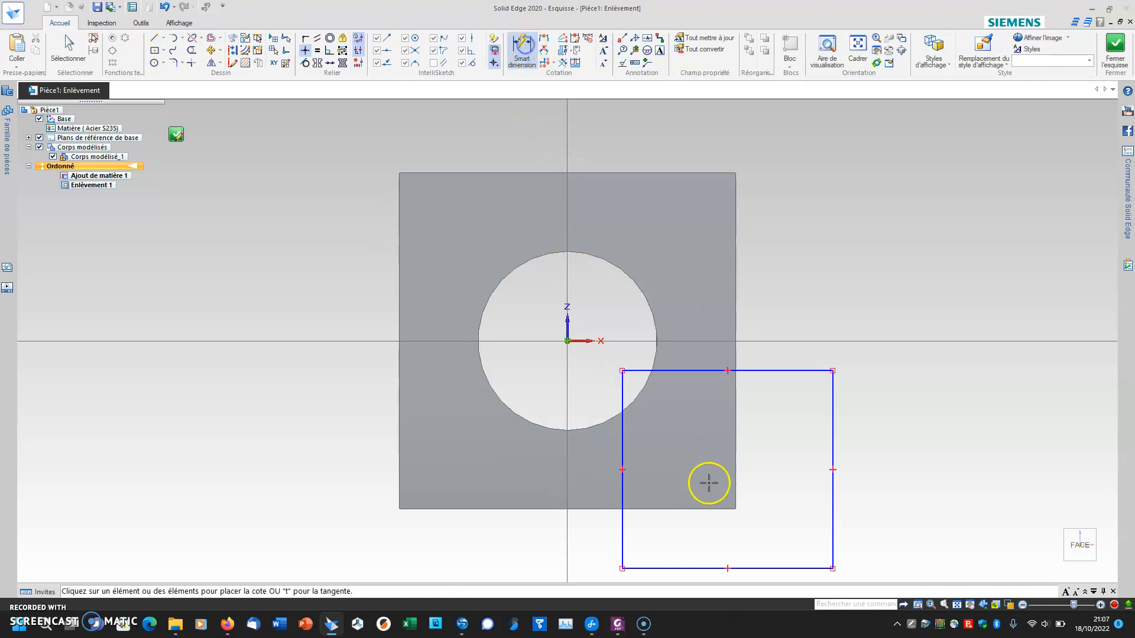
left_click(707, 508)
left_click(693, 372)
left_click(776, 416)
type("1")
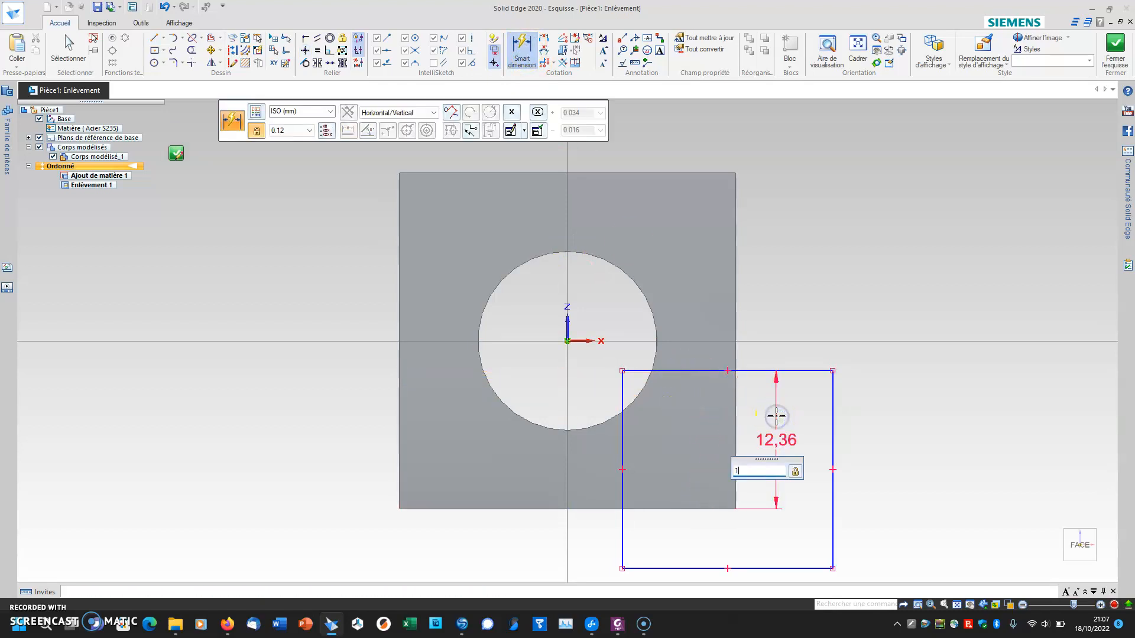
type("4")
key("Return")
Step: Dimension the distance from the block's right edge to the outline's left side and set it to 14 mm
left_click(736, 434)
left_click(624, 445)
left_click(646, 450)
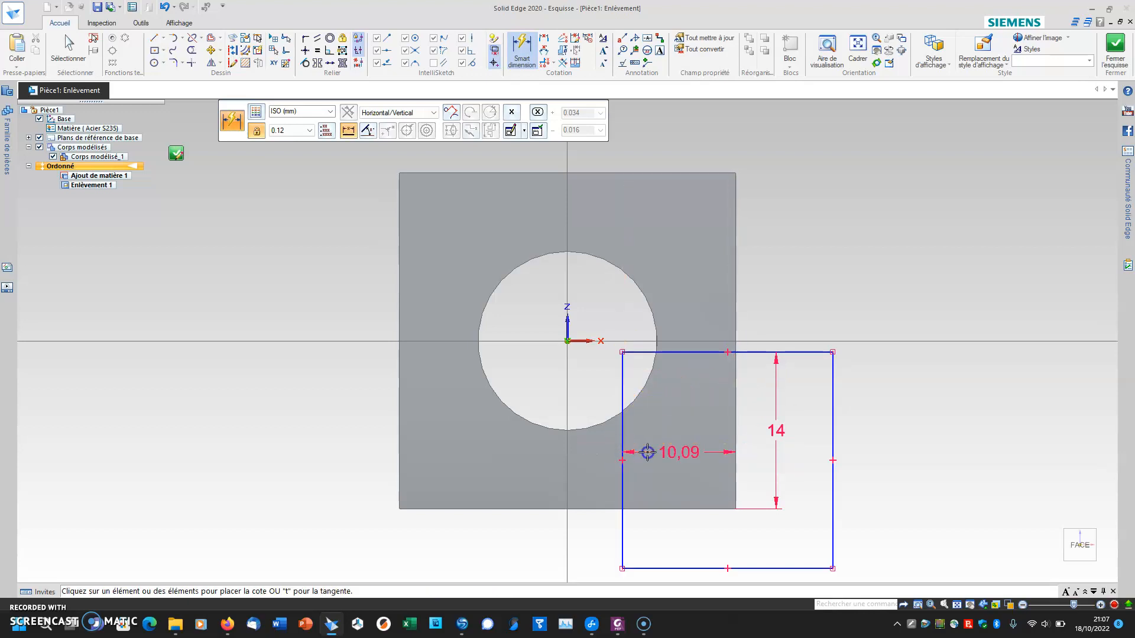
type("14")
key("Return")
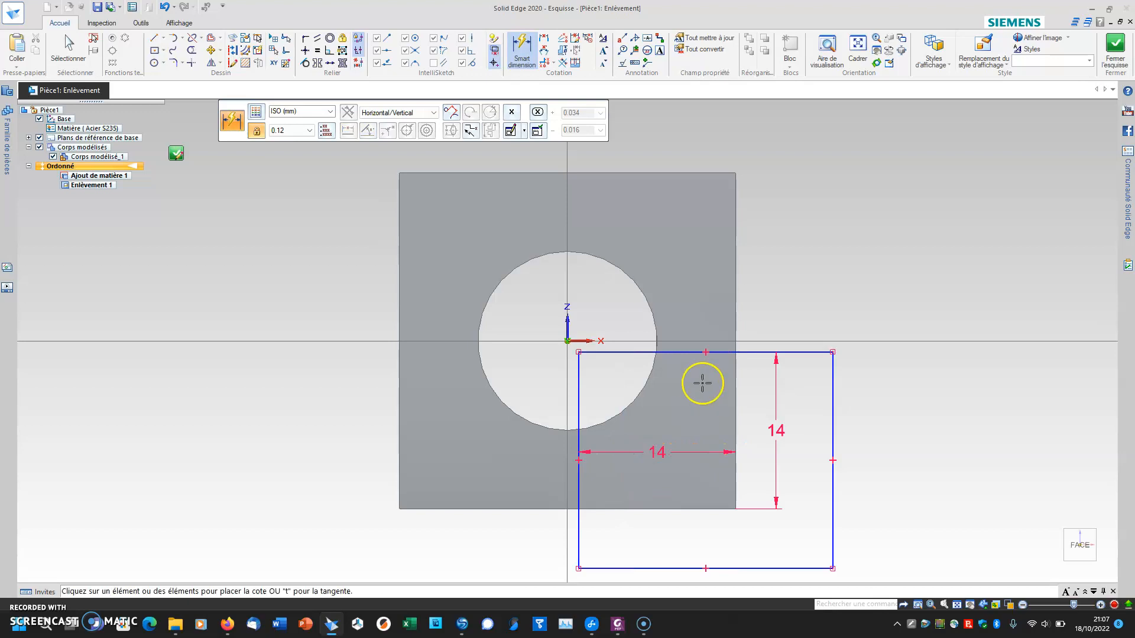
Step: Dimension the outline's upper and right sides at 23 mm each, and close the sketch
left_click(816, 353)
left_click(815, 307)
type("23")
key("Return")
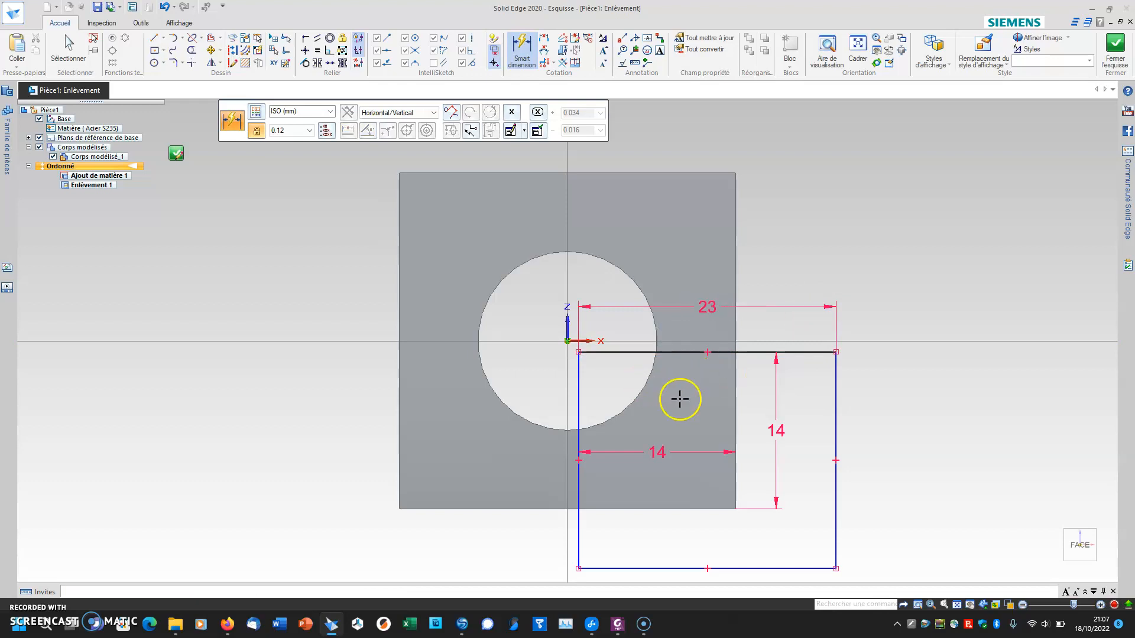
left_click(834, 404)
left_click(896, 408)
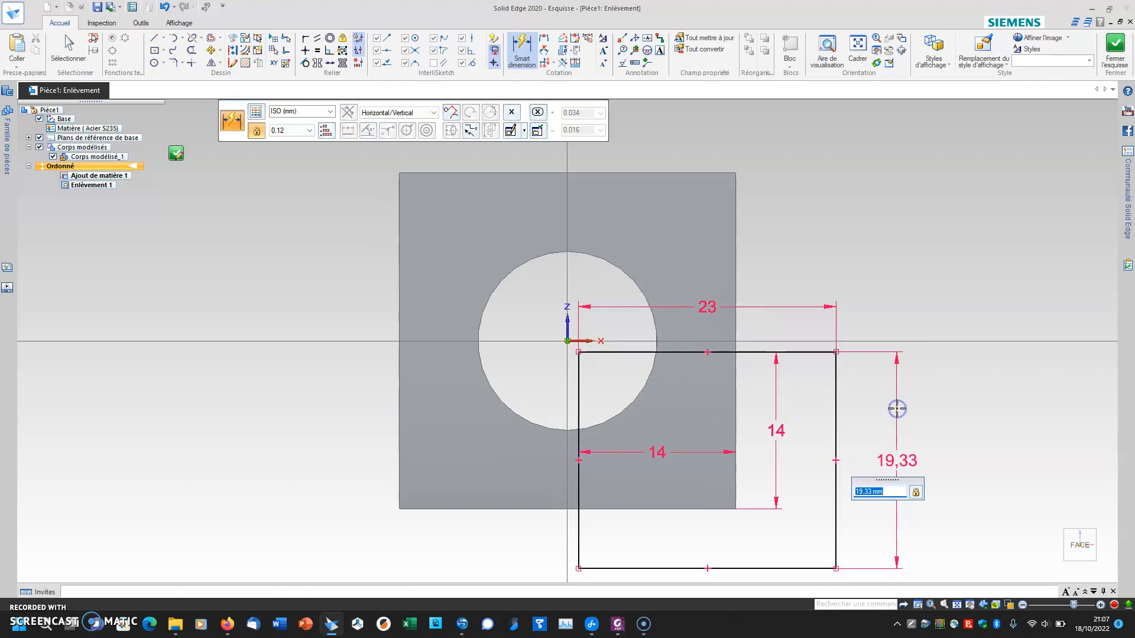
key("Return")
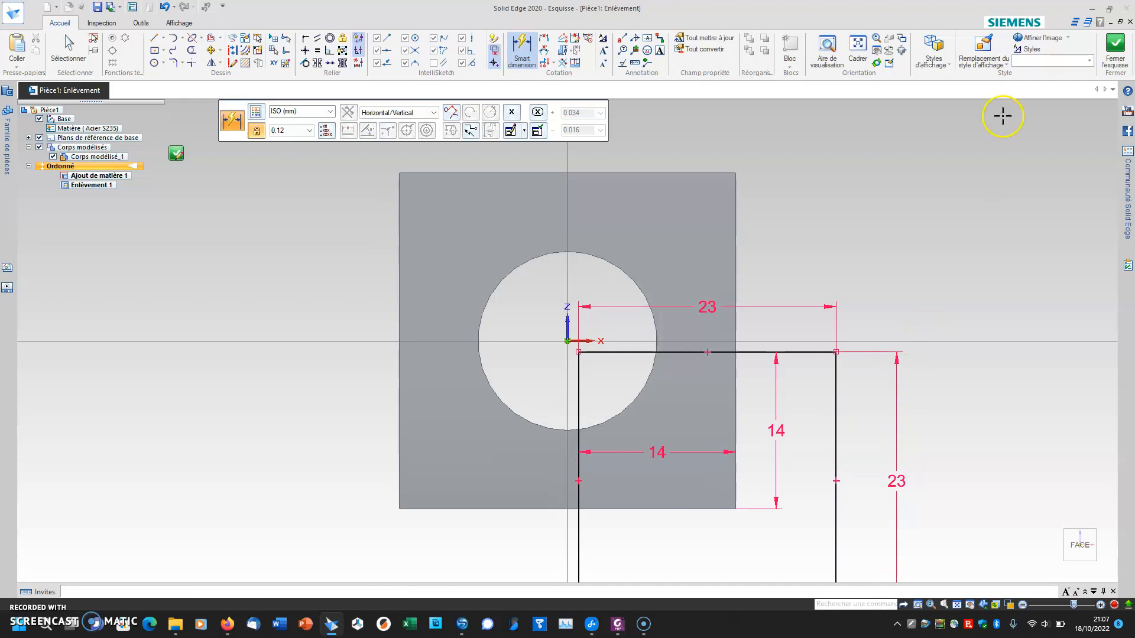
left_click(1115, 50)
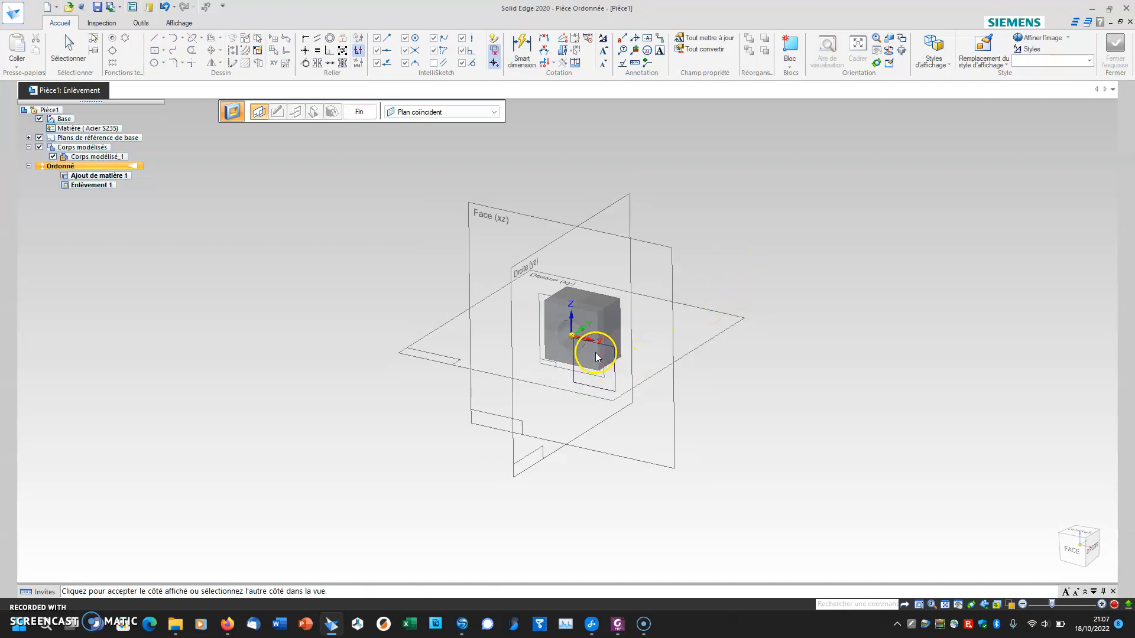
Step: Remove the material inside the square outline through the whole block and finish the cut
left_click(596, 356)
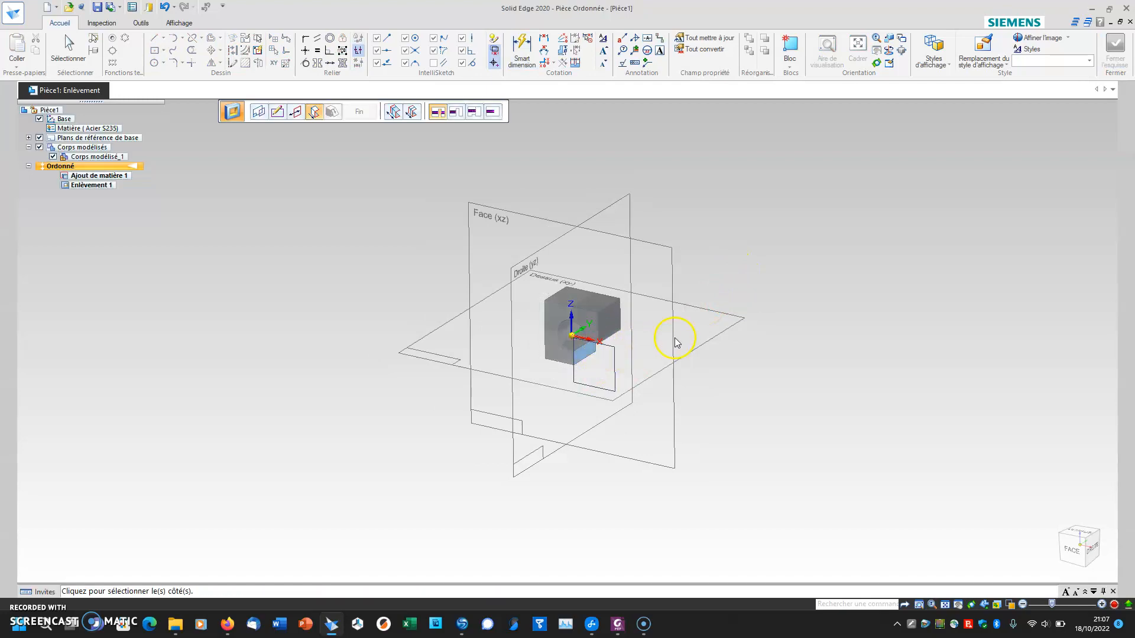
left_click(386, 114)
left_click(359, 112)
key("ctrl+f")
mouse_move(501, 307)
middle_mouse_down()
mouse_move(513, 291)
mouse_move(515, 323)
middle_mouse_up()
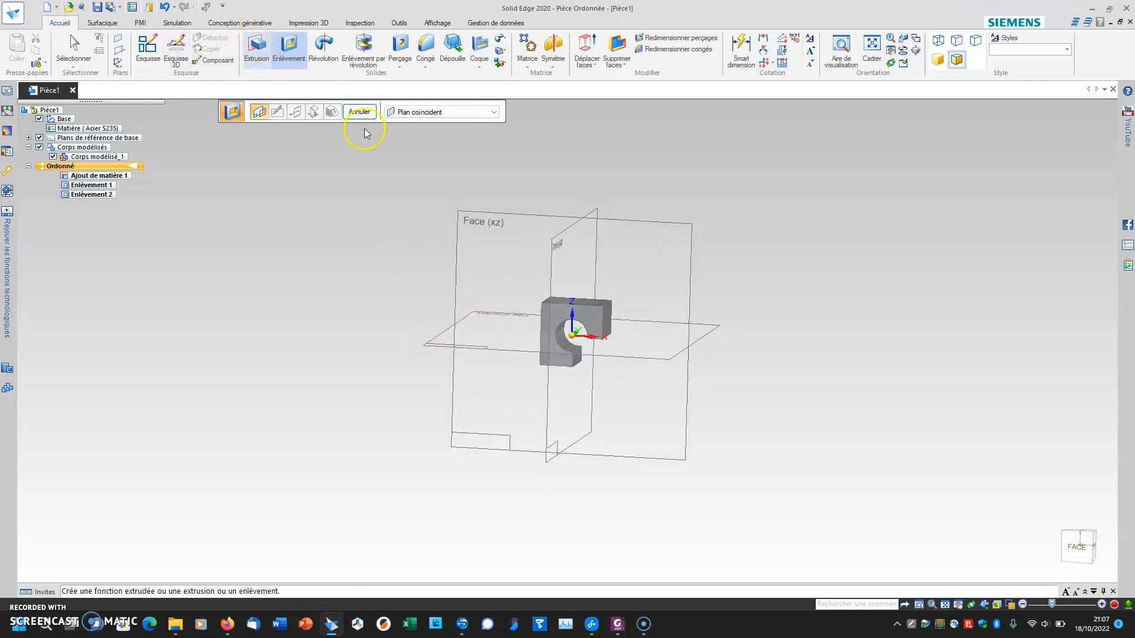
Step: Start an extrusion sketch on the Face (xz) plane and sketch a rectangle about 33 mm wide, up and to the right of the block
left_click(635, 261)
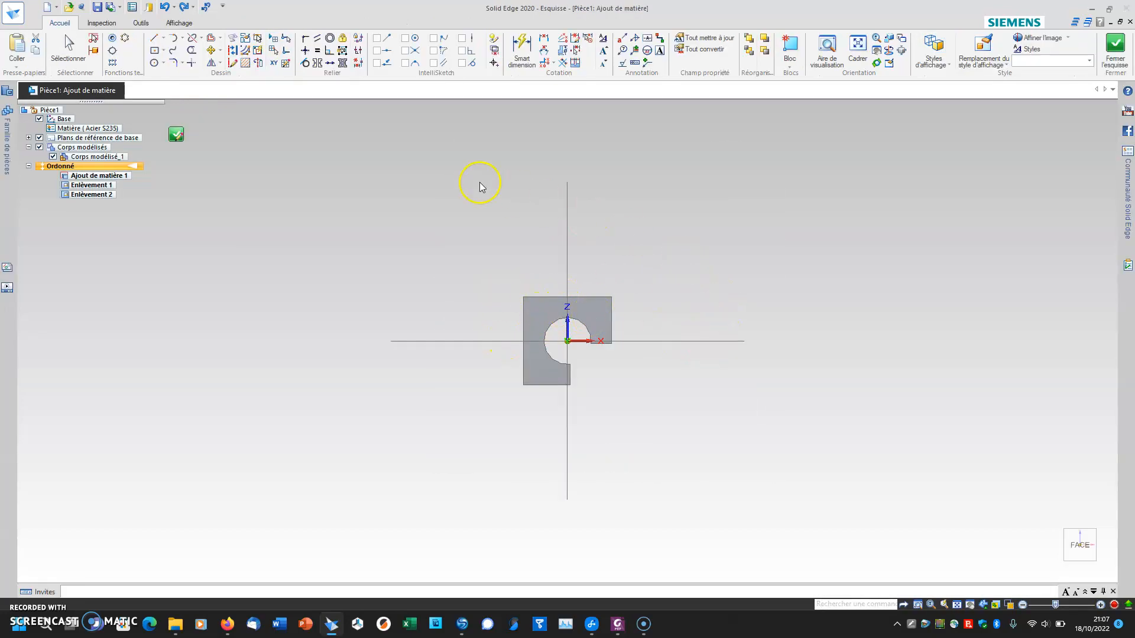
left_click(157, 50)
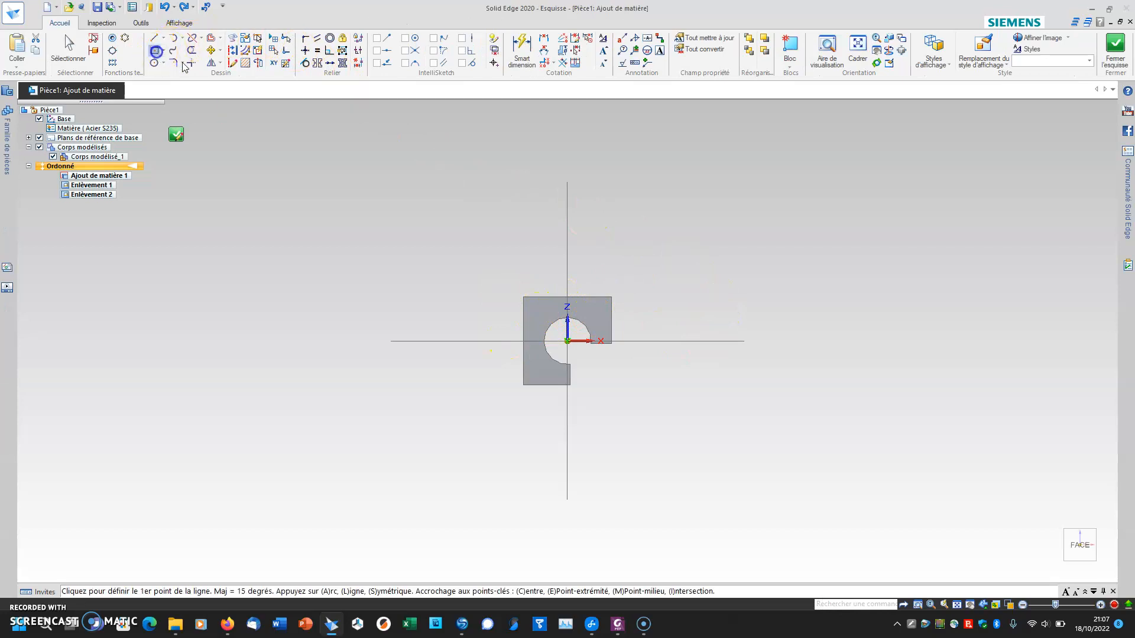
left_click(728, 206)
left_click(824, 292)
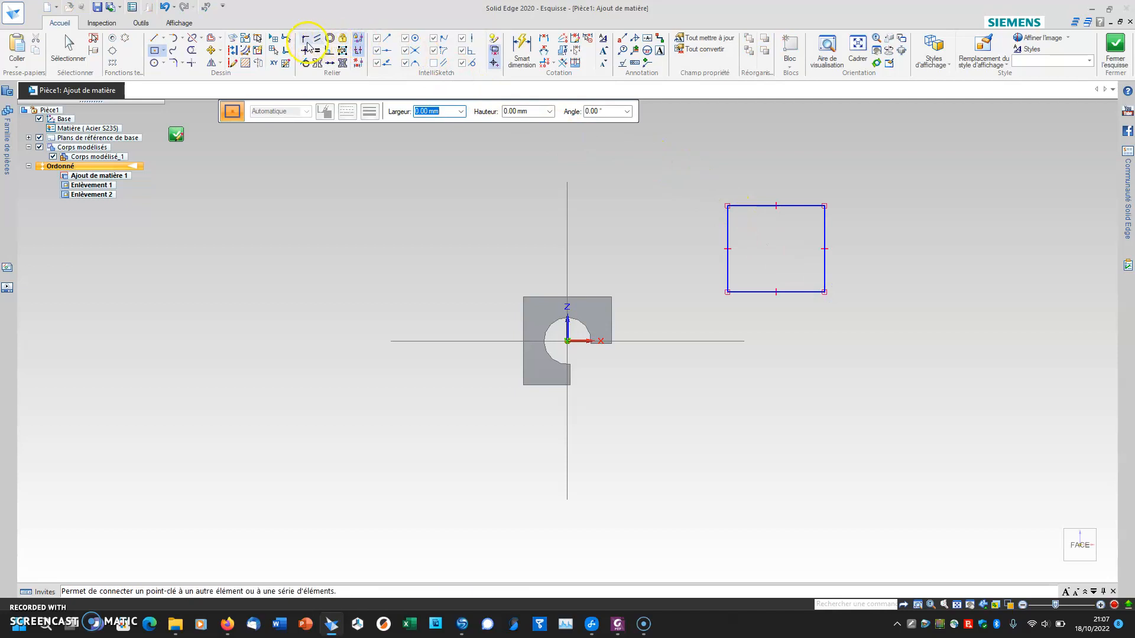
Step: Set the rectangle's width to 30 mm and make its right and upper sides equal
left_click(522, 50)
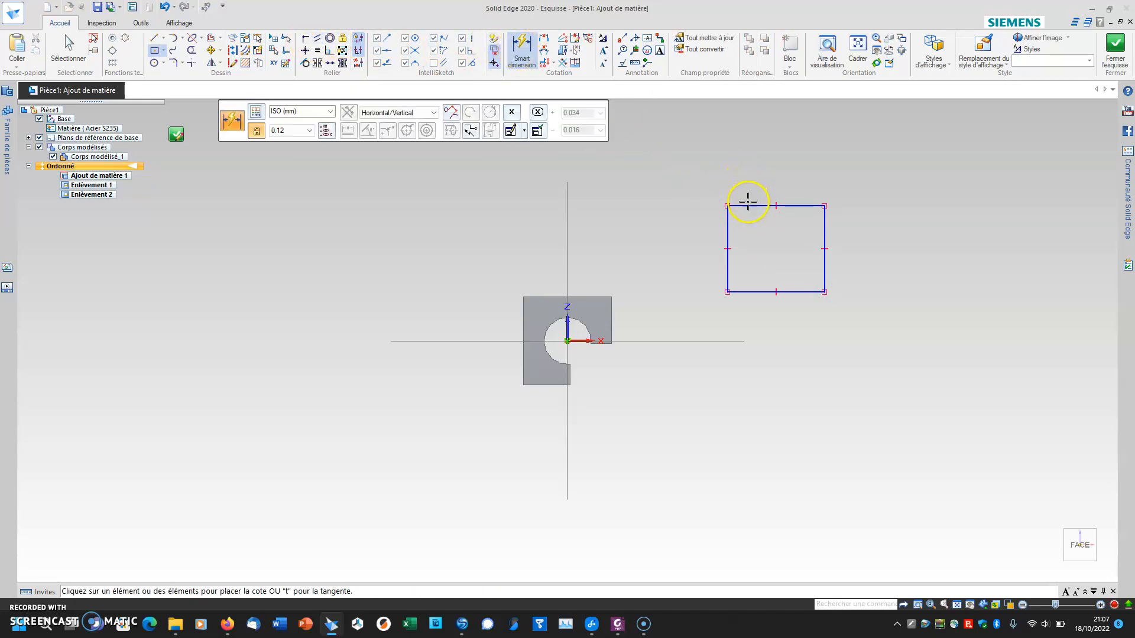
left_click(748, 204)
left_click(749, 183)
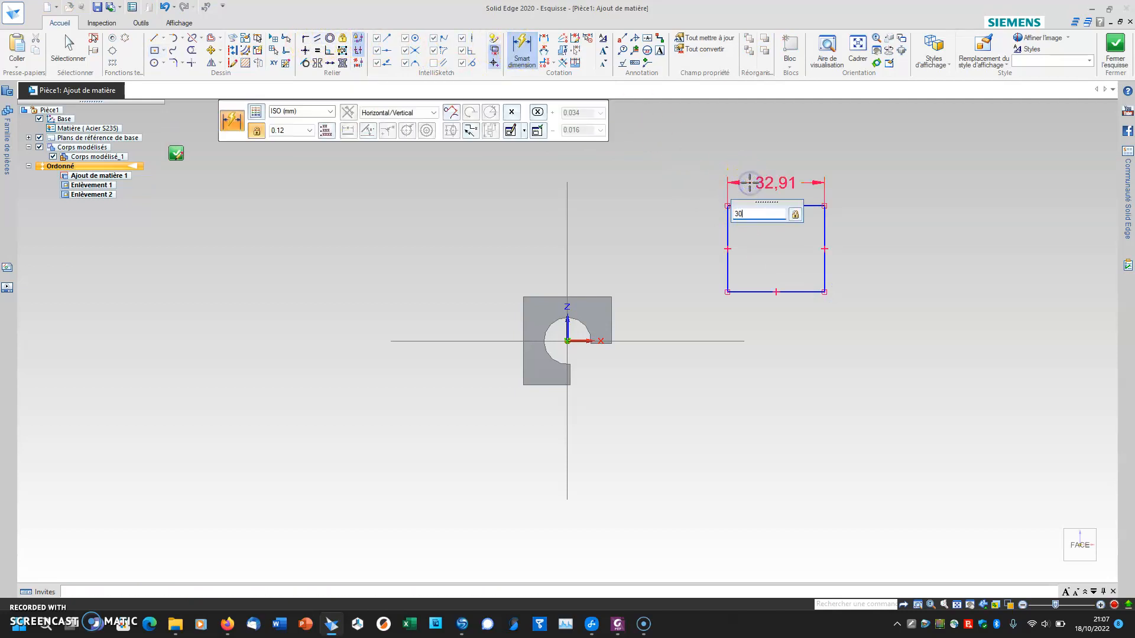
key("Return")
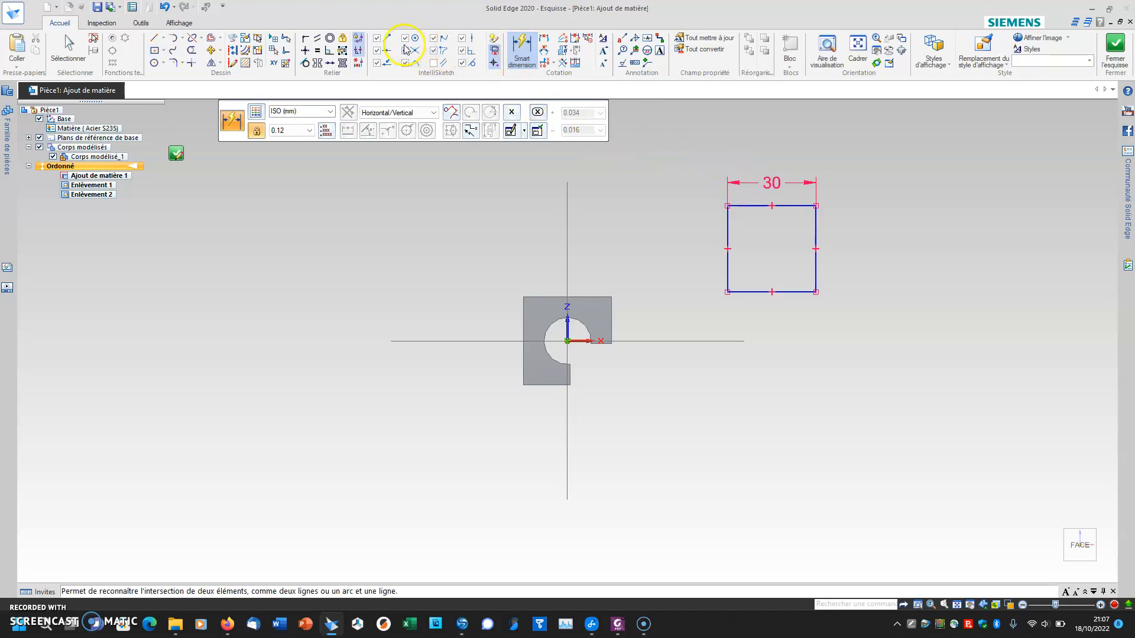
left_click(317, 50)
left_click(814, 225)
left_click(797, 206)
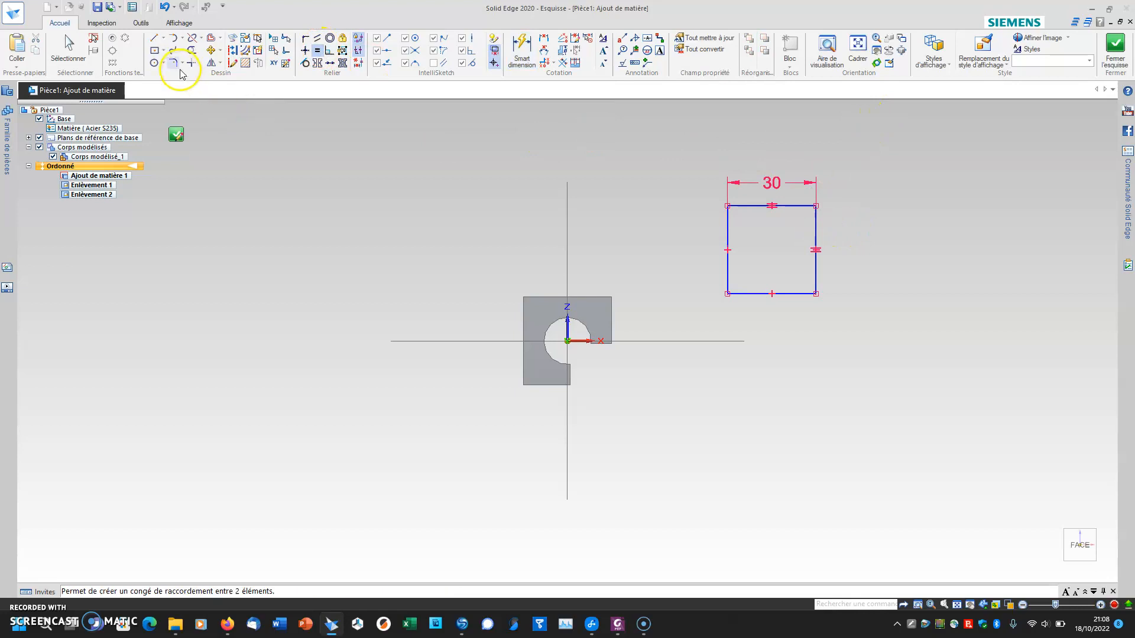
Step: Sketch a circle centred in the square and set its diameter to 16 mm
left_click(154, 63)
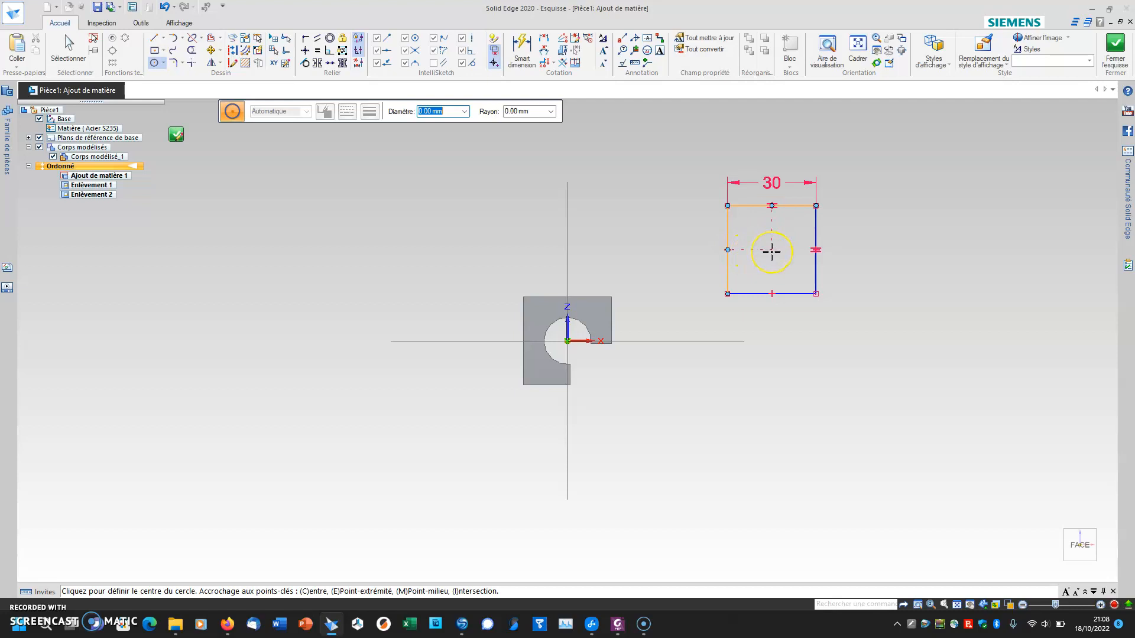
left_click(771, 250)
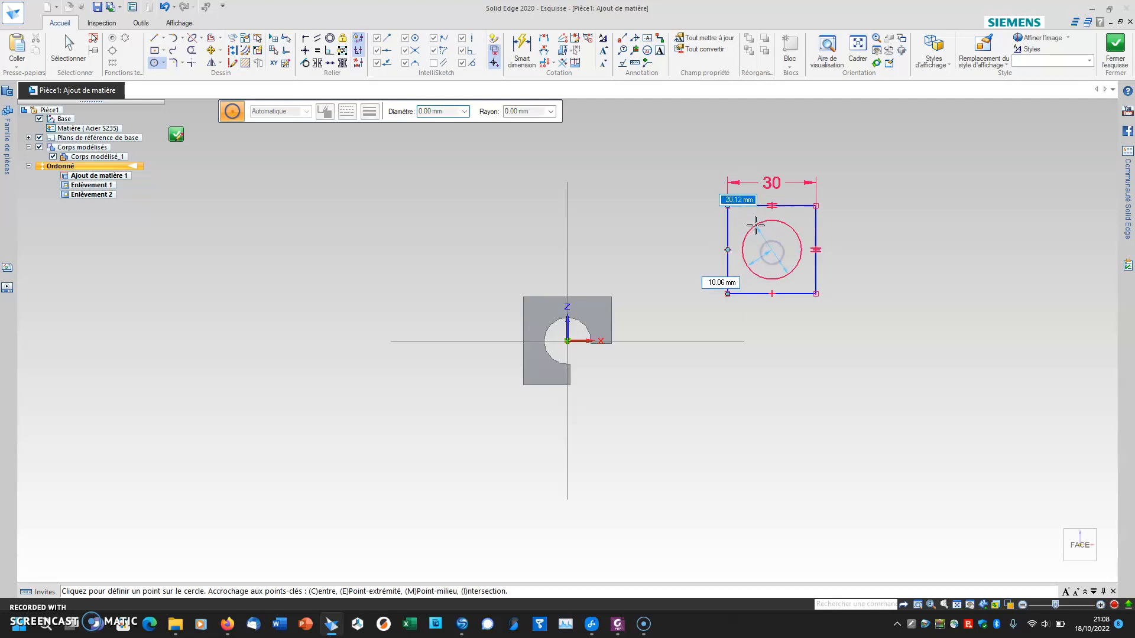
left_click(757, 226)
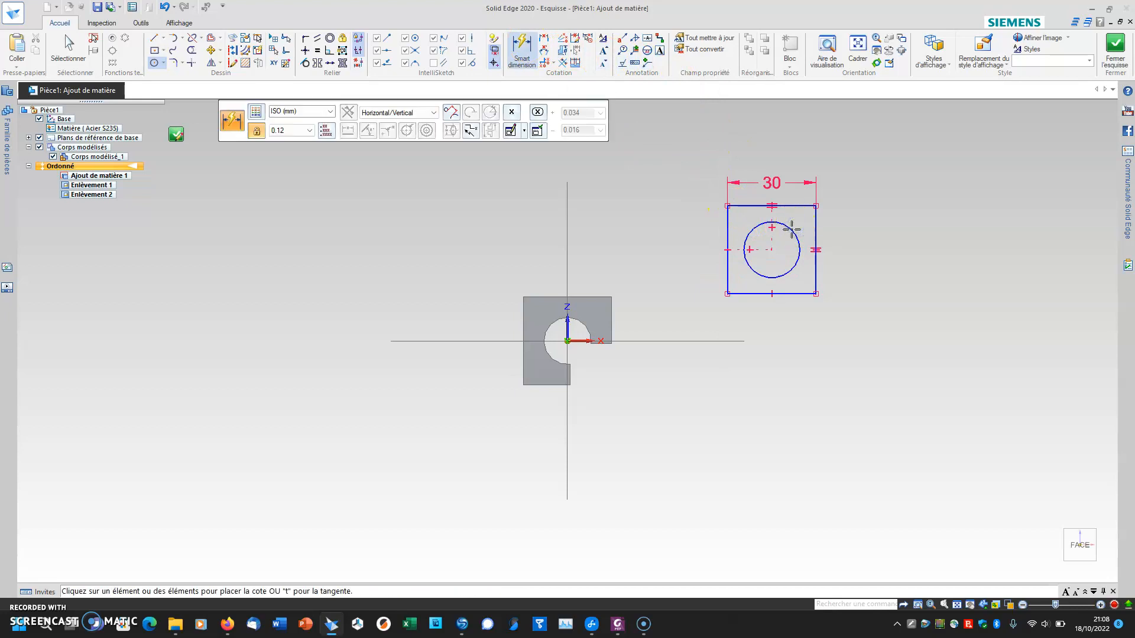
left_click(791, 230)
left_click(838, 211)
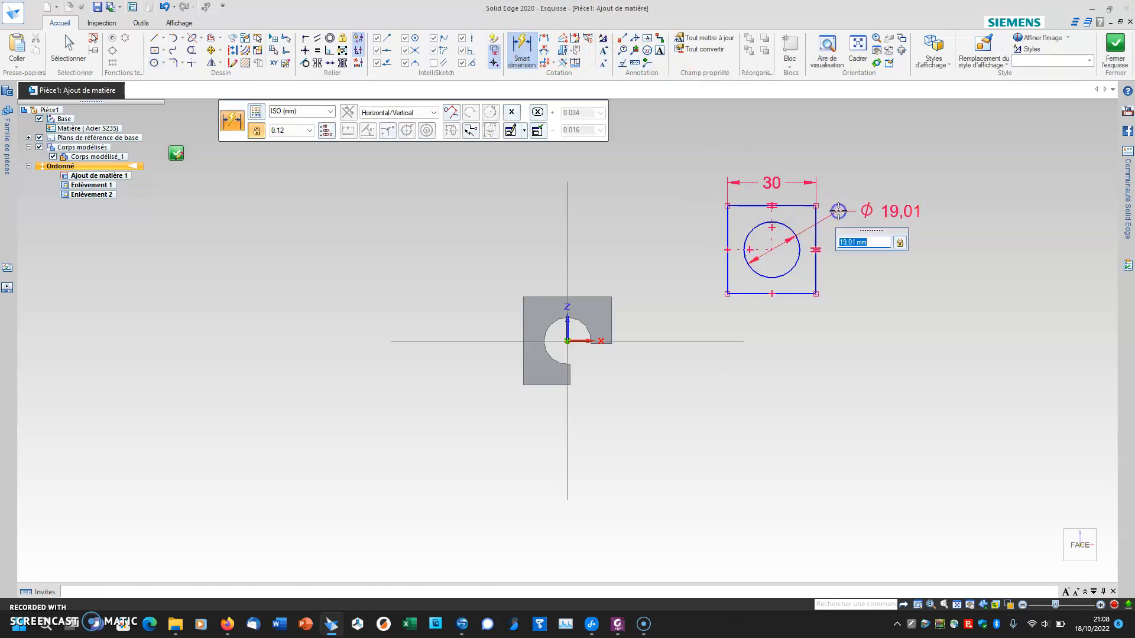
key("Return")
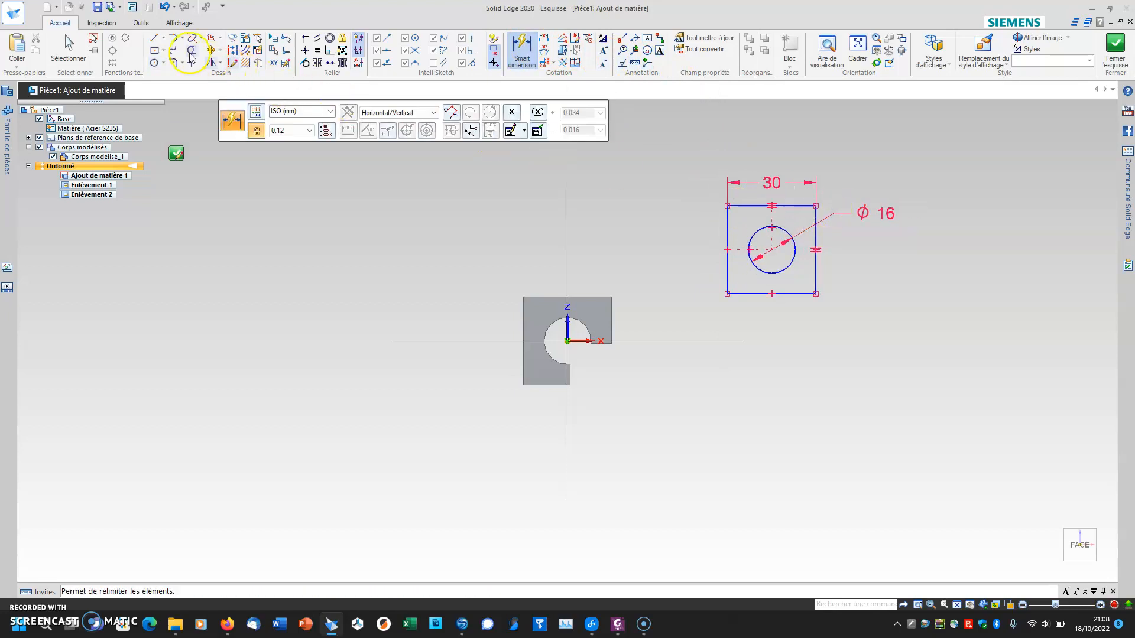
Step: Draw a horizontal line about 19 mm long across the square's right side into the circle, and a vertical line from the circle across the lower side
left_click(155, 41)
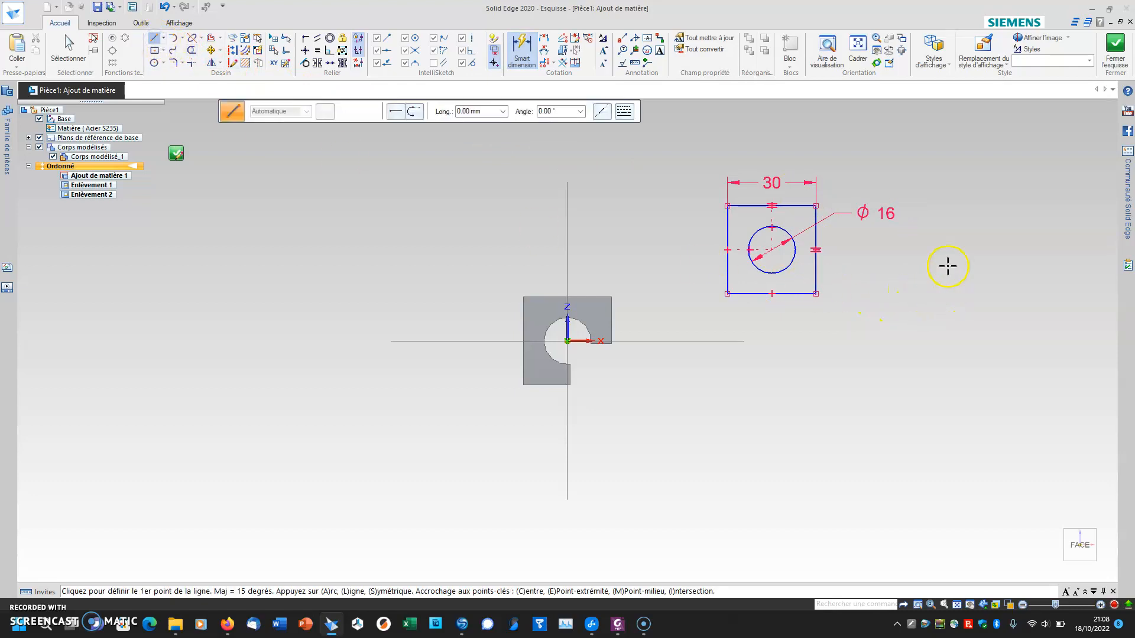
left_click(840, 258)
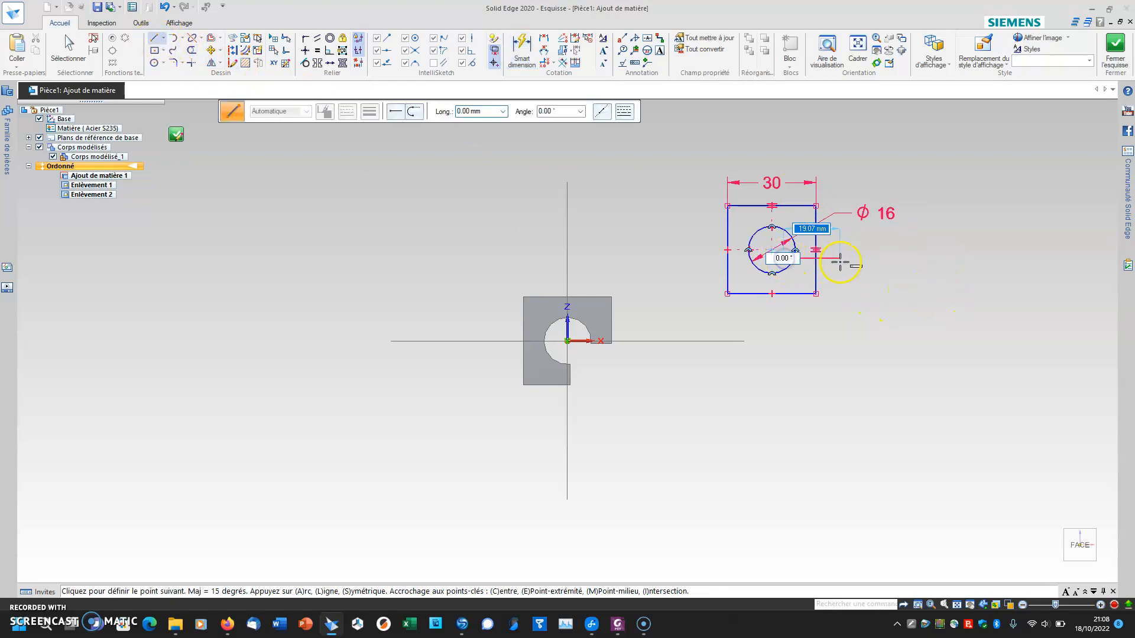
left_click(776, 260)
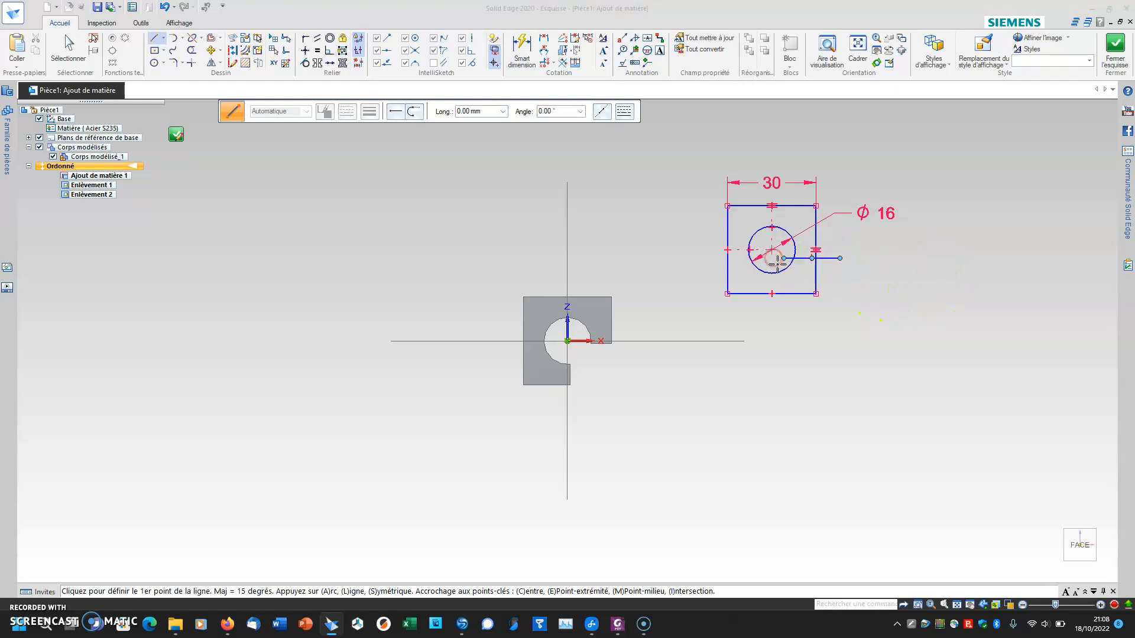
scroll(778, 264, "up", 3)
left_click(777, 265)
left_click(776, 354)
key("Escape")
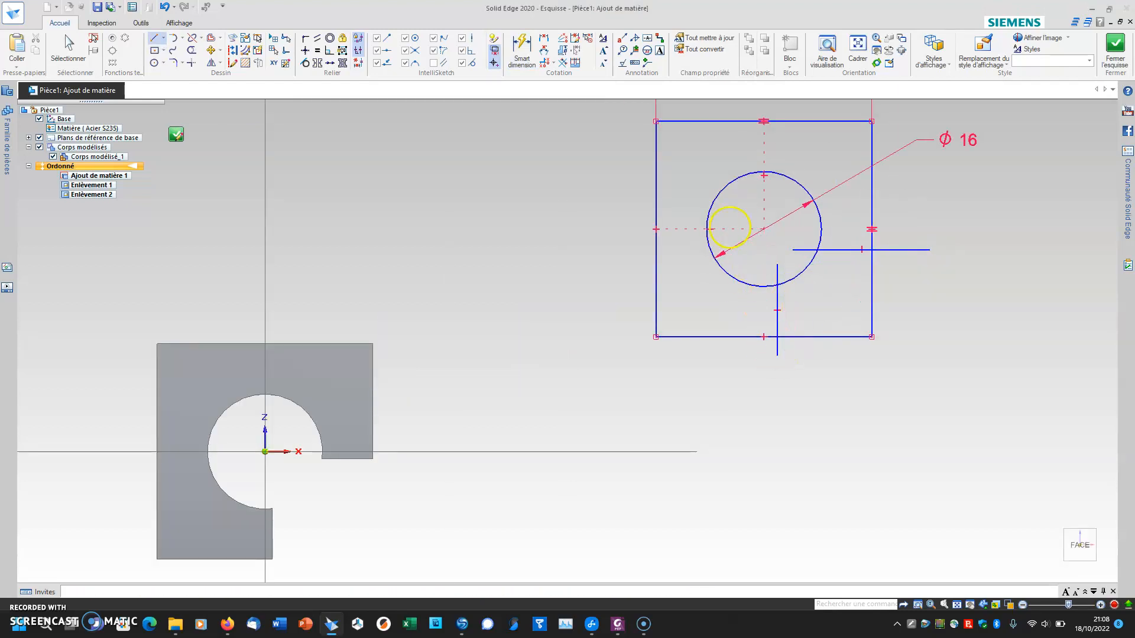
Step: Dimension the distance from the square's lower side to the horizontal line and set it to 14 mm
left_click(522, 48)
left_click(833, 337)
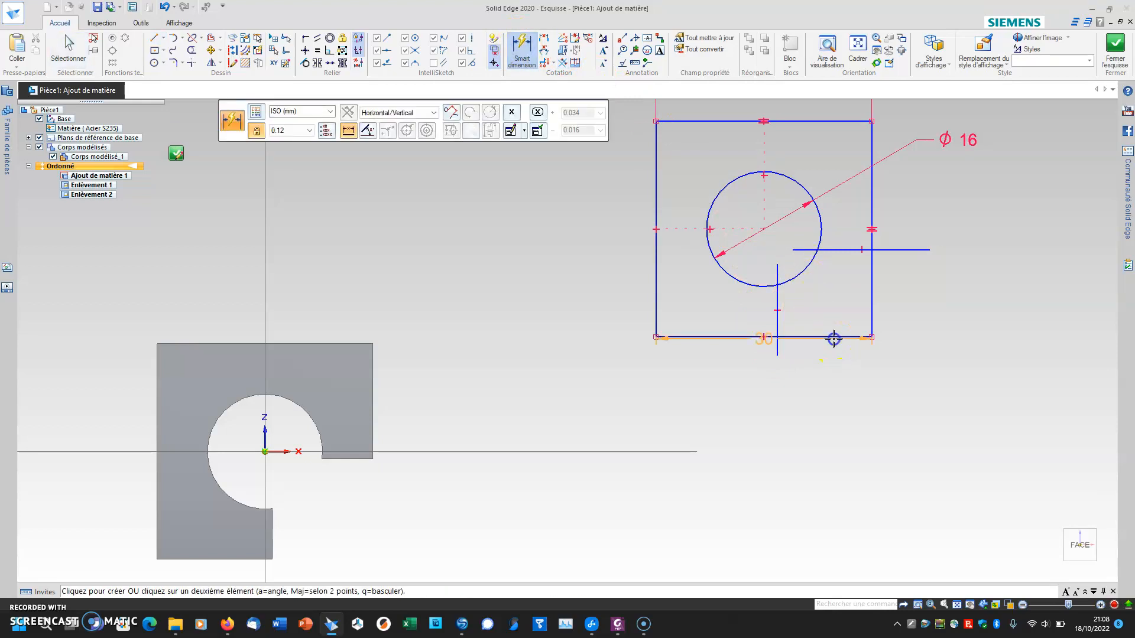
left_click(833, 251)
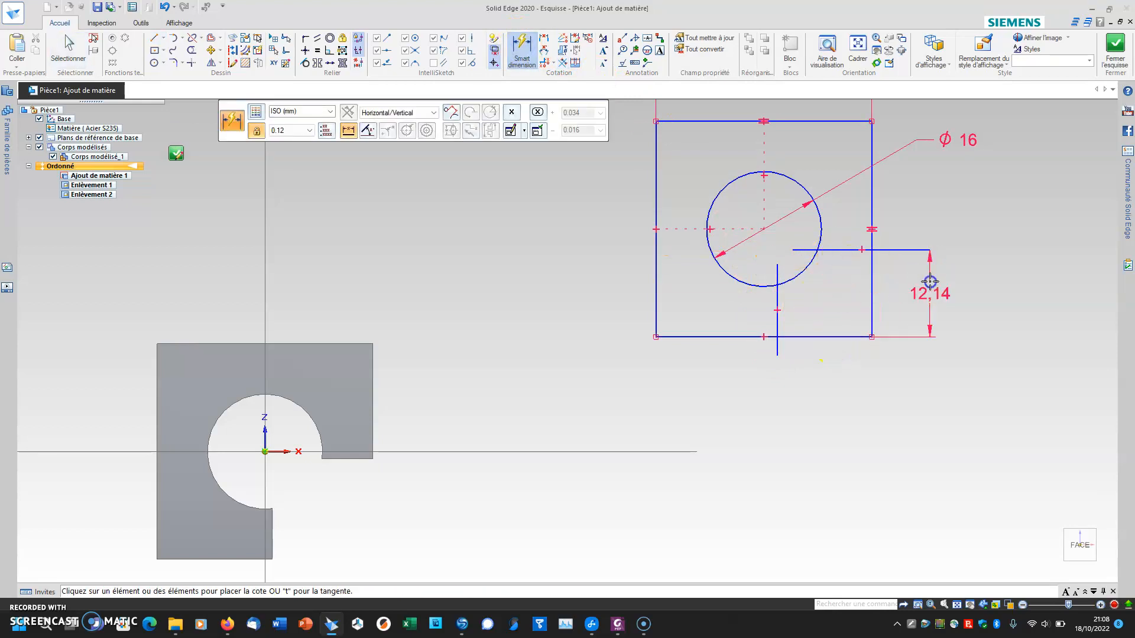
left_click(930, 282)
key("Return")
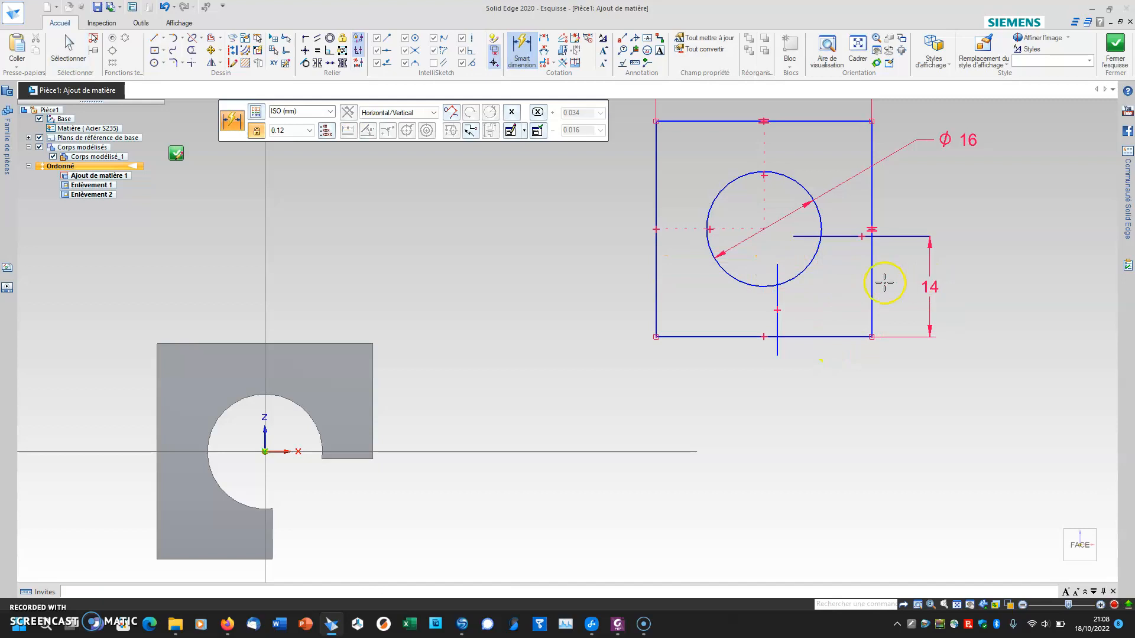
Step: Dimension the distance from the vertical line to the square's right side and set it to 14 mm
left_click(776, 297)
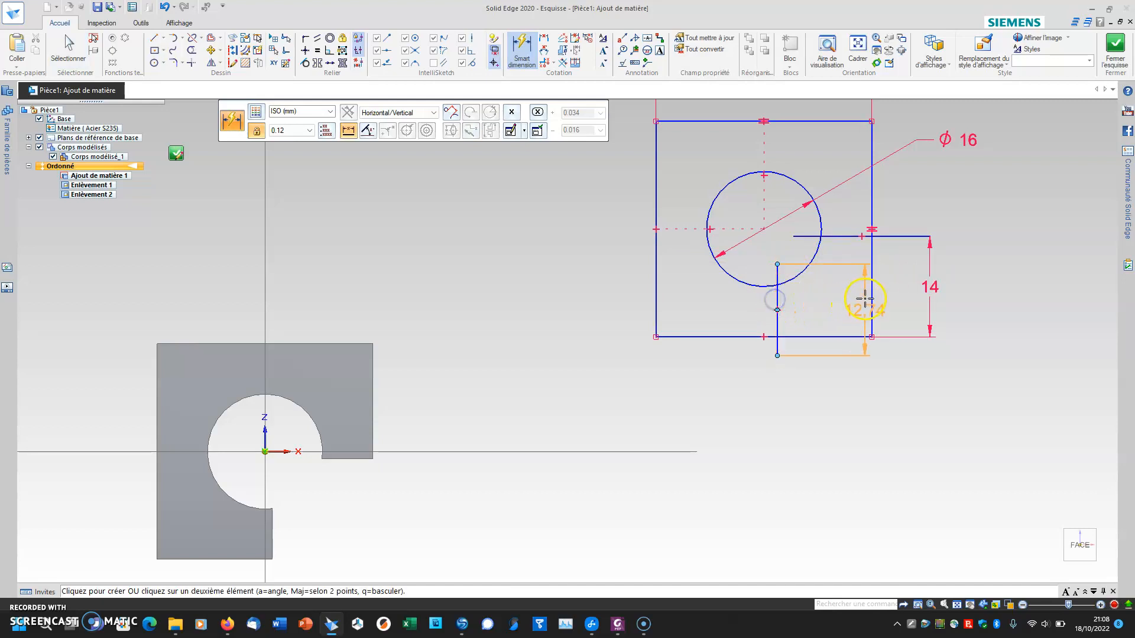
left_click(869, 298)
left_click(834, 389)
type("14")
key("Return")
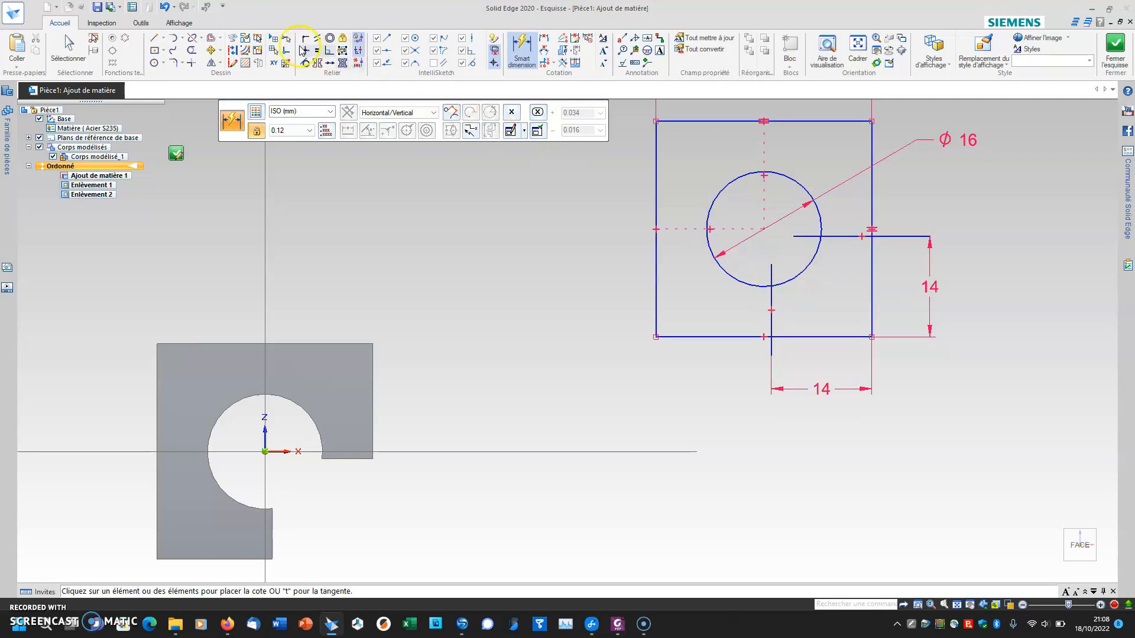
Step: Trim the circle arc, the line overhangs and the square's lower-right corner to leave one open-cornered profile
left_click(195, 55)
left_click(792, 273)
left_click(805, 237)
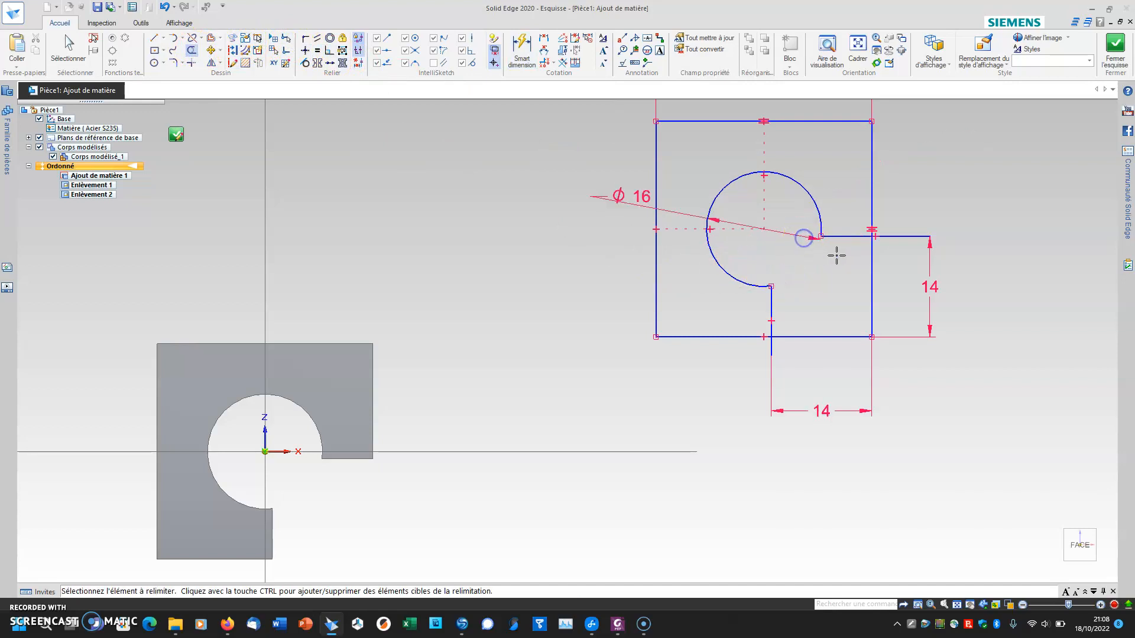
left_click(872, 263)
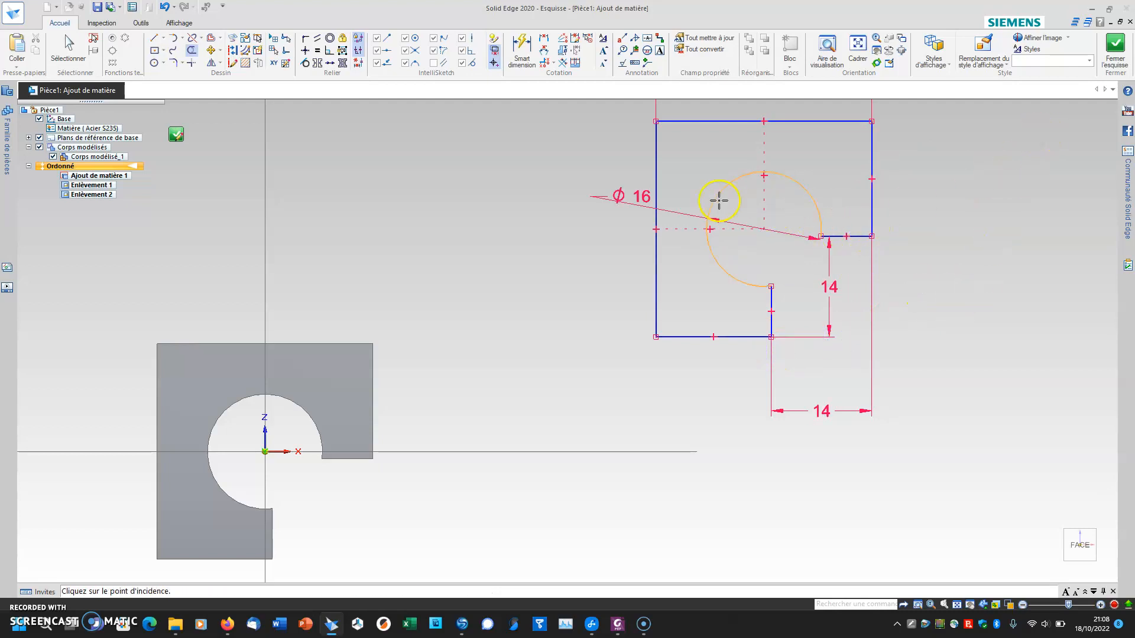
Step: Dimension the profile's left side from the vertical reference axis and its lower side from the horizontal reference axis
scroll(718, 200, "down", 1)
left_click(528, 46)
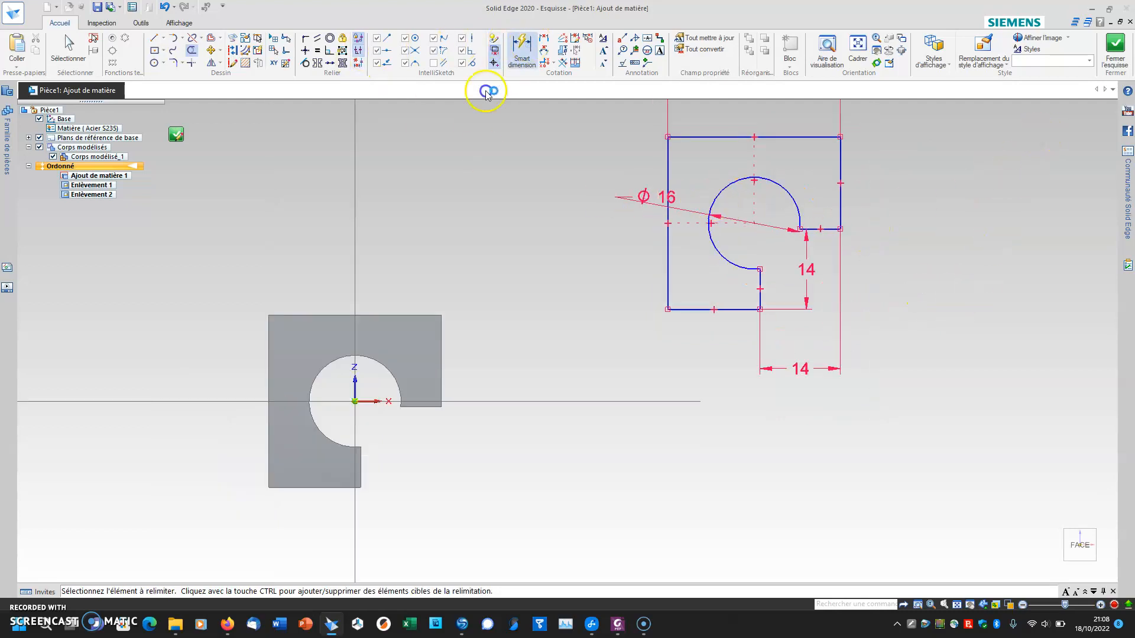
left_click(353, 174)
left_click(668, 159)
left_click(605, 175)
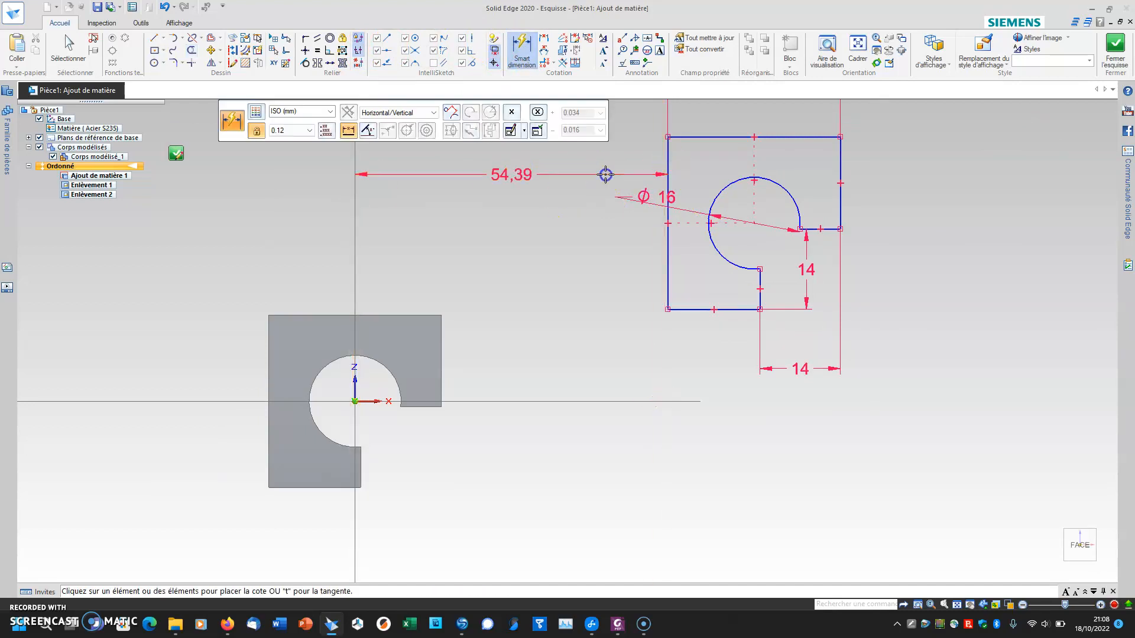
left_click(684, 310)
left_click(669, 401)
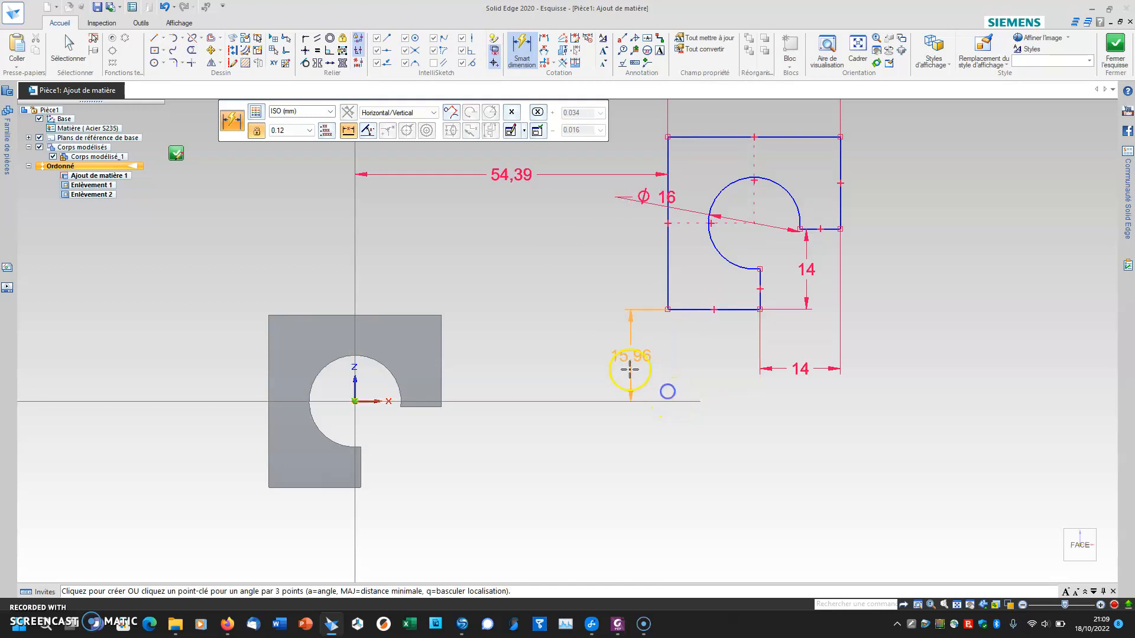
left_click(615, 367)
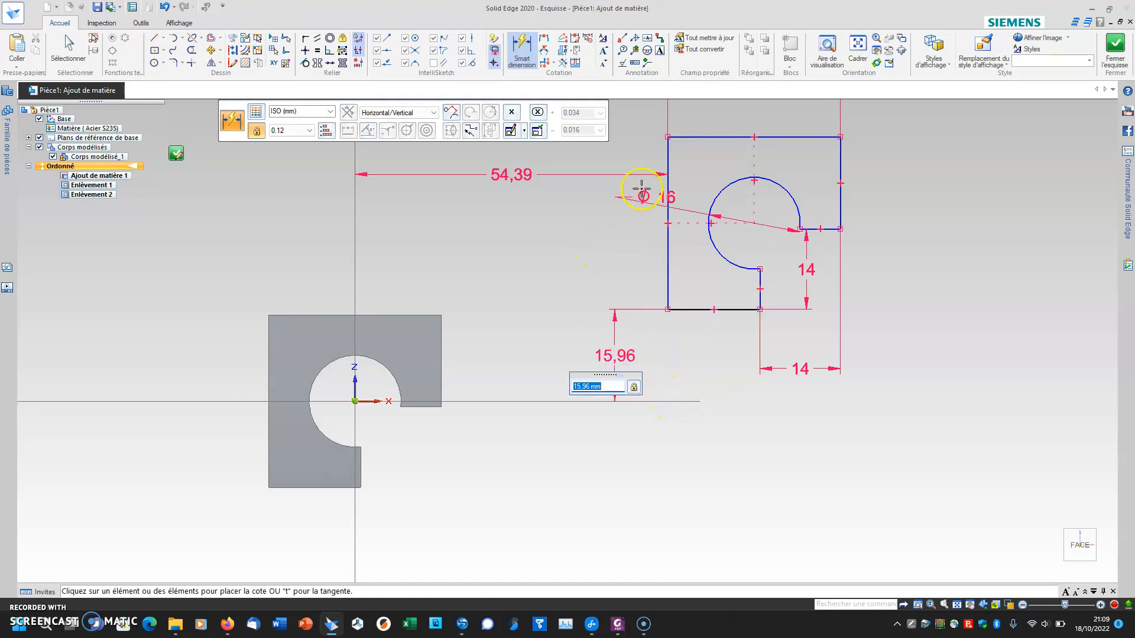
Step: Test the profile's remaining freedom by moving its upper side upward, and undo the move
scroll(847, 194, "down", 1)
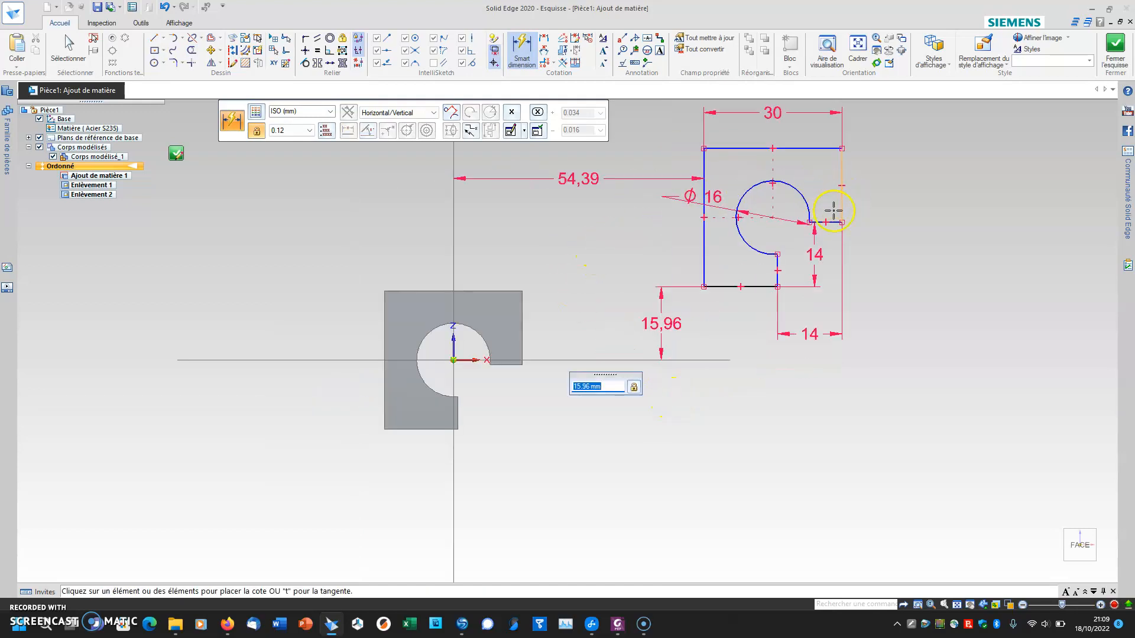
scroll(780, 261, "up", 3)
scroll(781, 261, "down", 2)
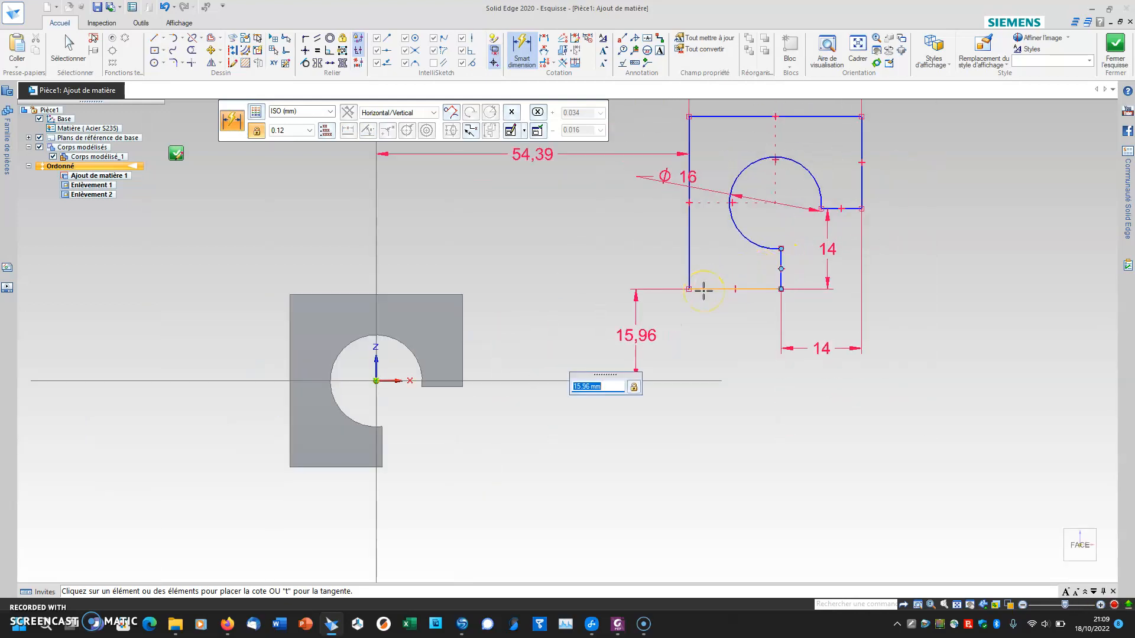
scroll(711, 238, "down", 2)
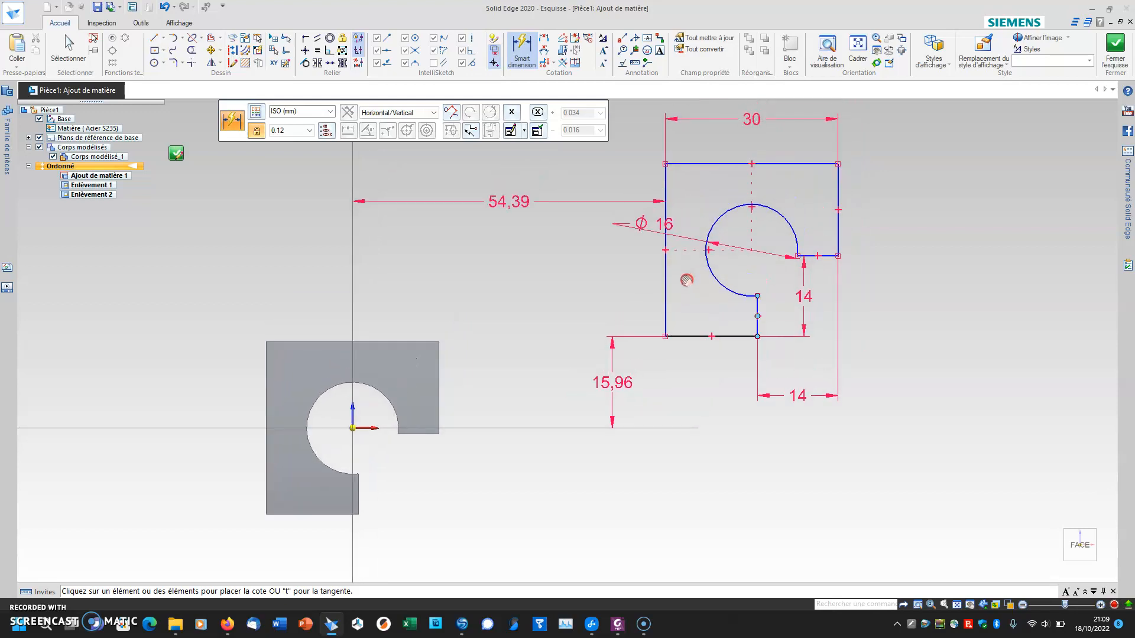
scroll(695, 168, "up", 2)
key("Escape")
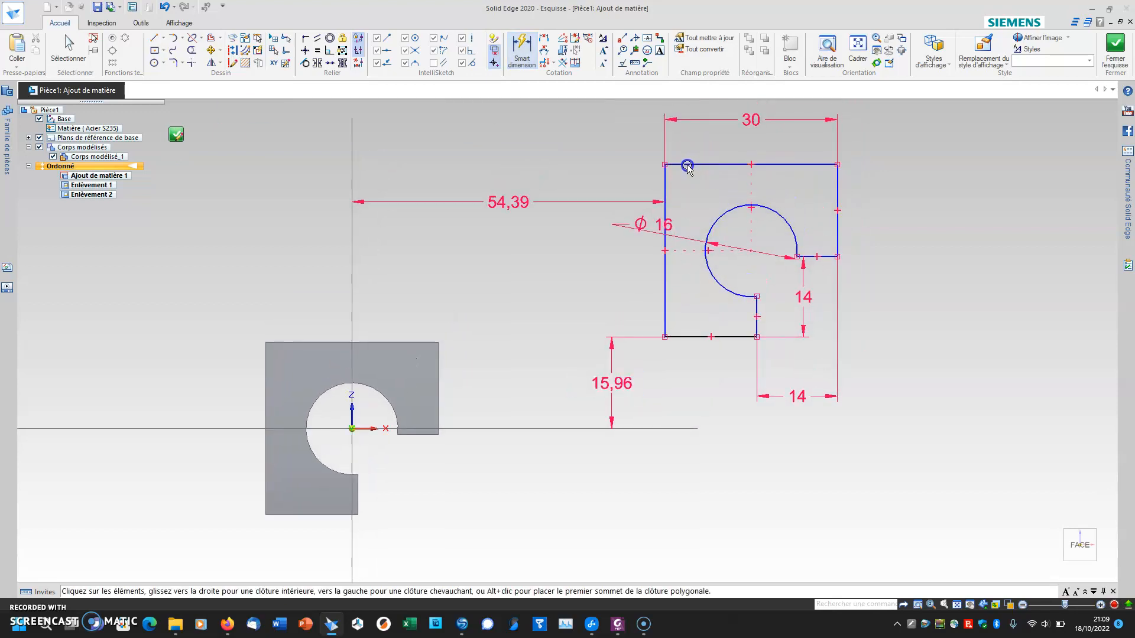
left_click(674, 166)
mouse_move(667, 165)
left_mouse_down()
mouse_move(686, 145)
mouse_move(689, 157)
mouse_move(692, 141)
mouse_move(690, 173)
mouse_move(725, 136)
left_mouse_up()
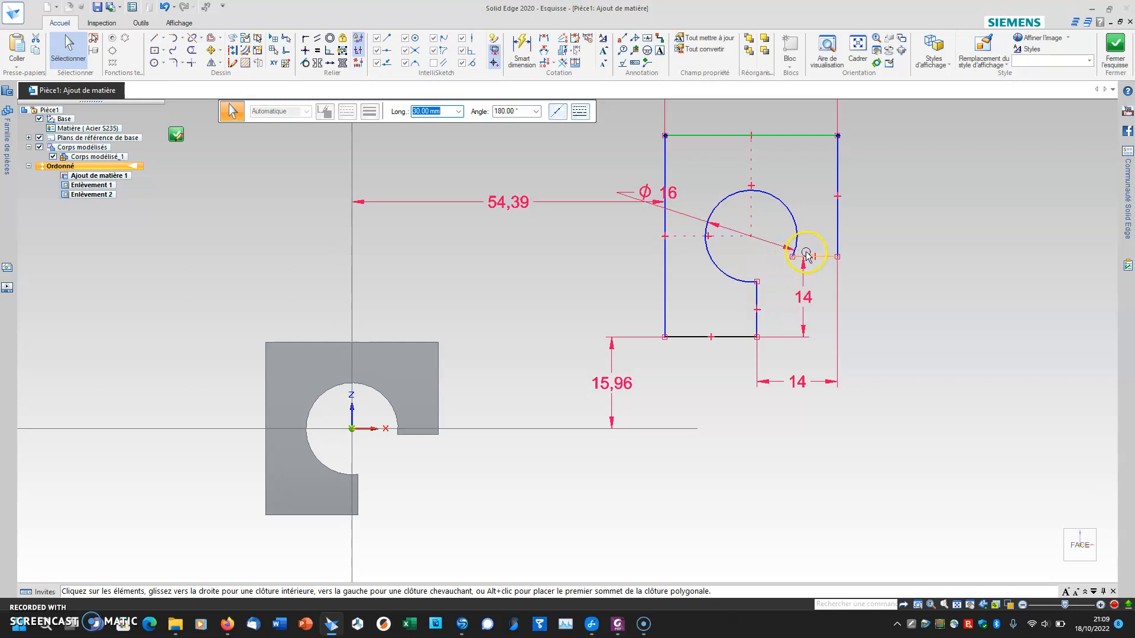
key("ctrl+z")
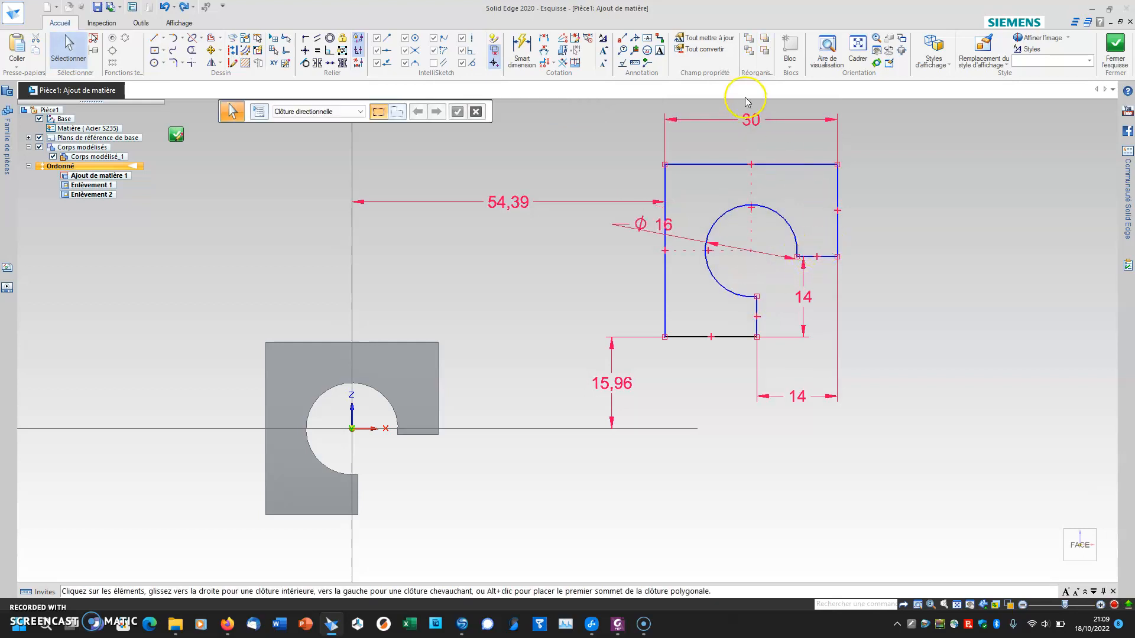
Step: Dimension the length of the profile's right side, keeping its present value
left_click(522, 50)
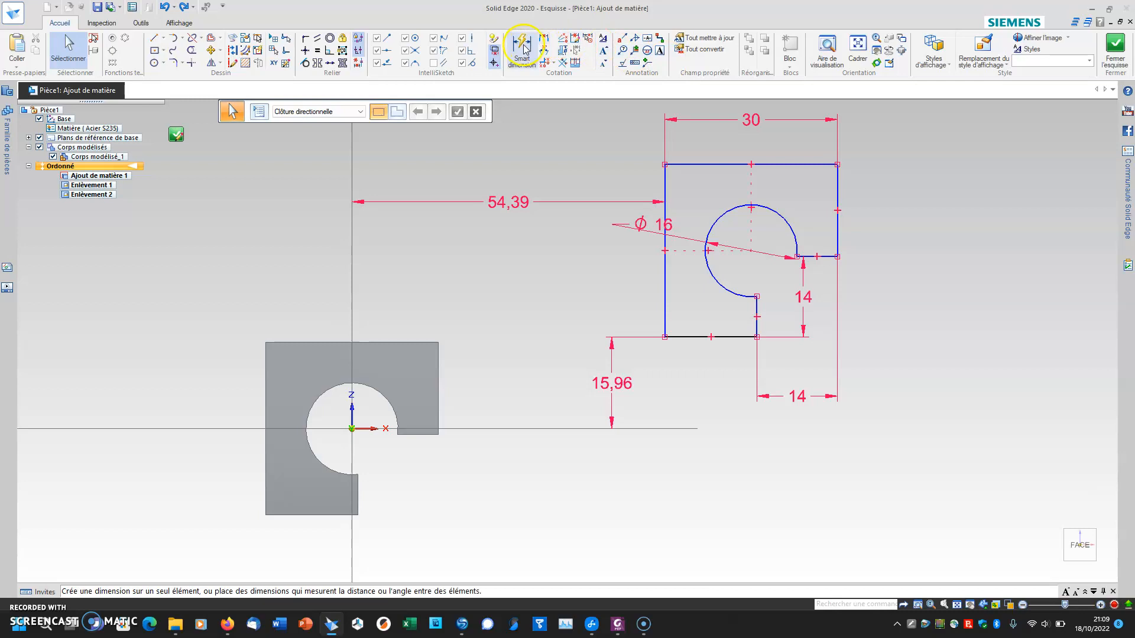
left_click(838, 181)
left_click(885, 186)
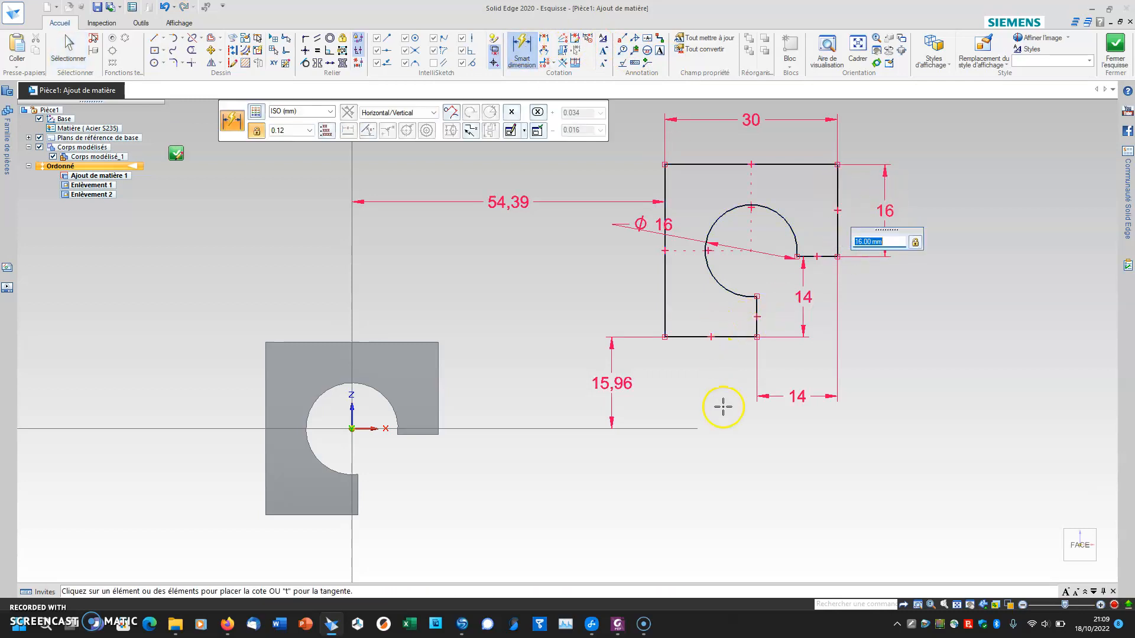
key("Escape")
key("Escape")
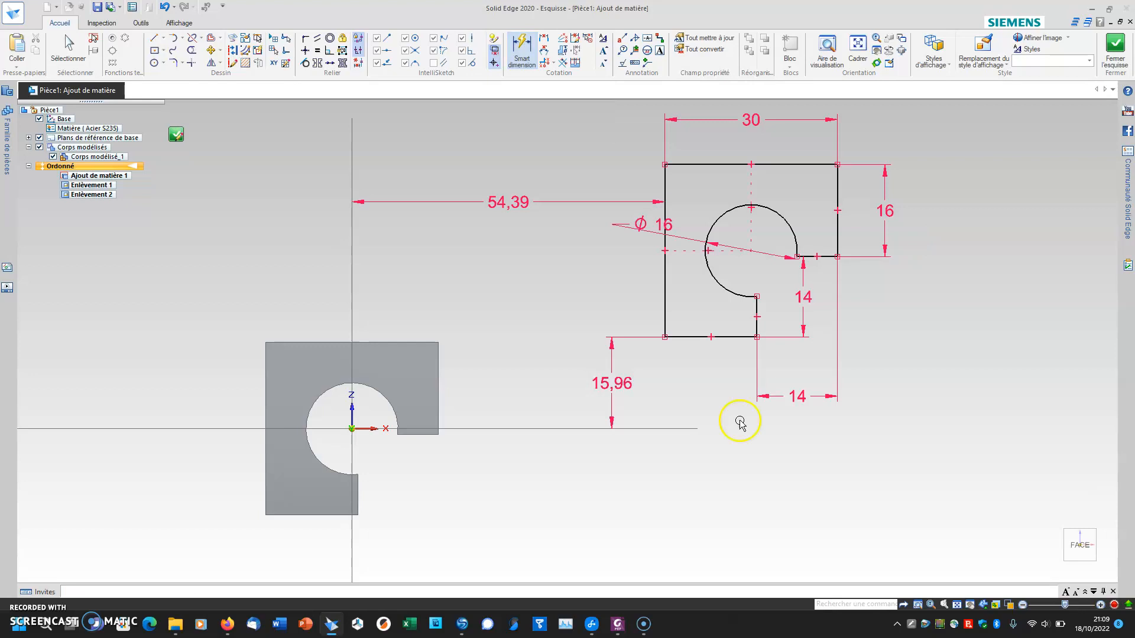
Step: Close the sketch and extrude the profile 20 mm towards the rear of the Face (xz) plane
left_click(1114, 48)
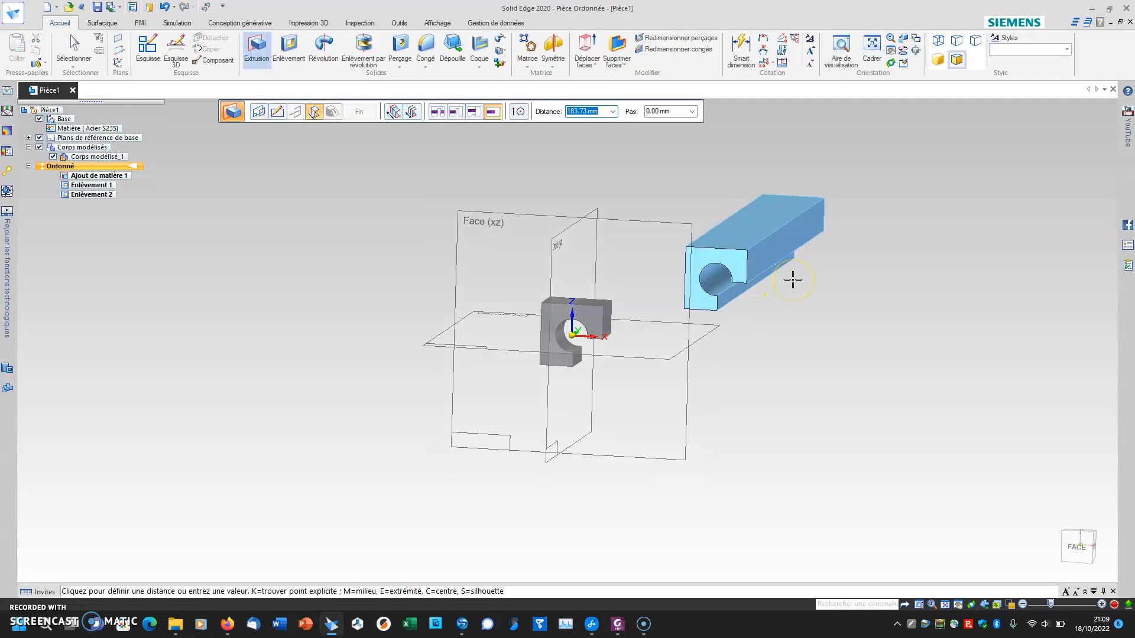
key("Return")
left_click(793, 280)
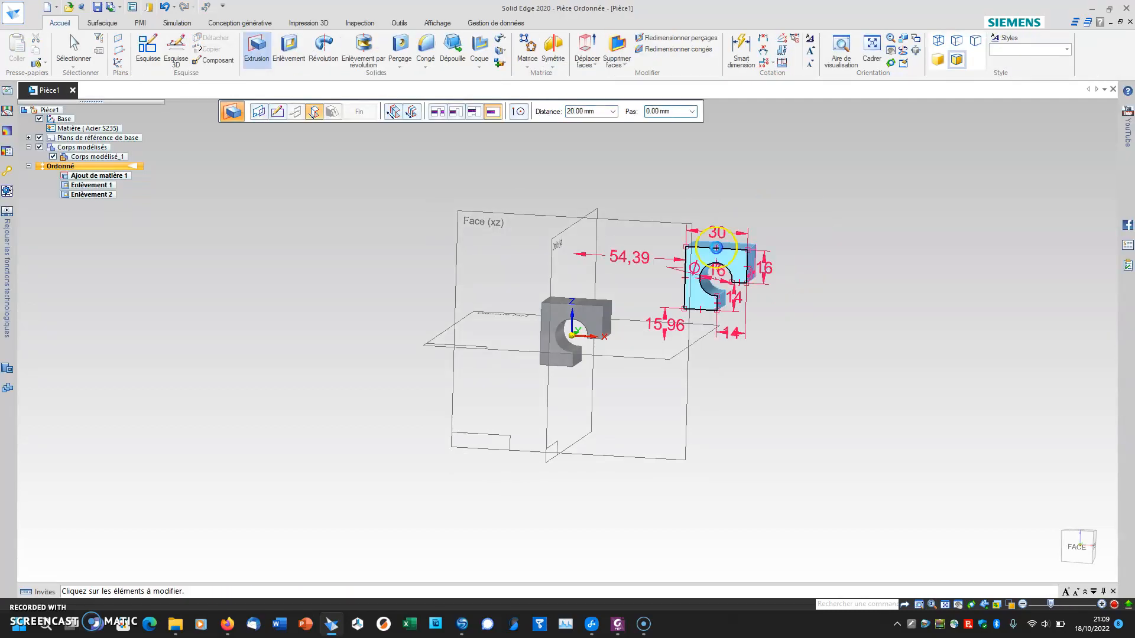
Step: Finish the 20 mm extrusion and deactivate the feature Ajout de matière 2
left_click(358, 111)
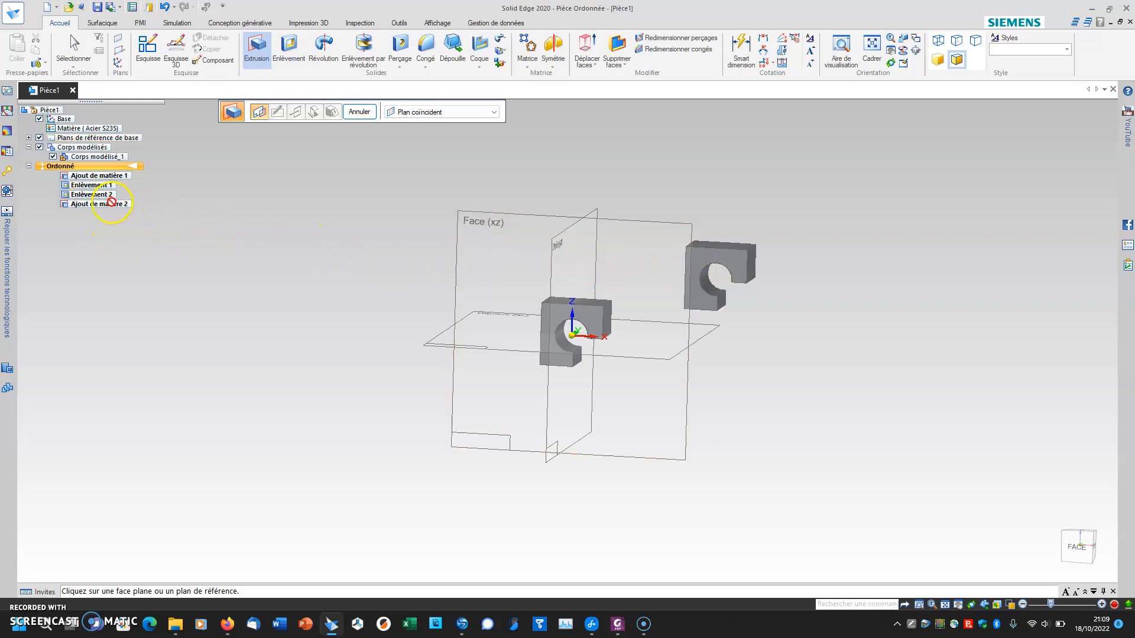
key("Escape")
left_click(94, 204)
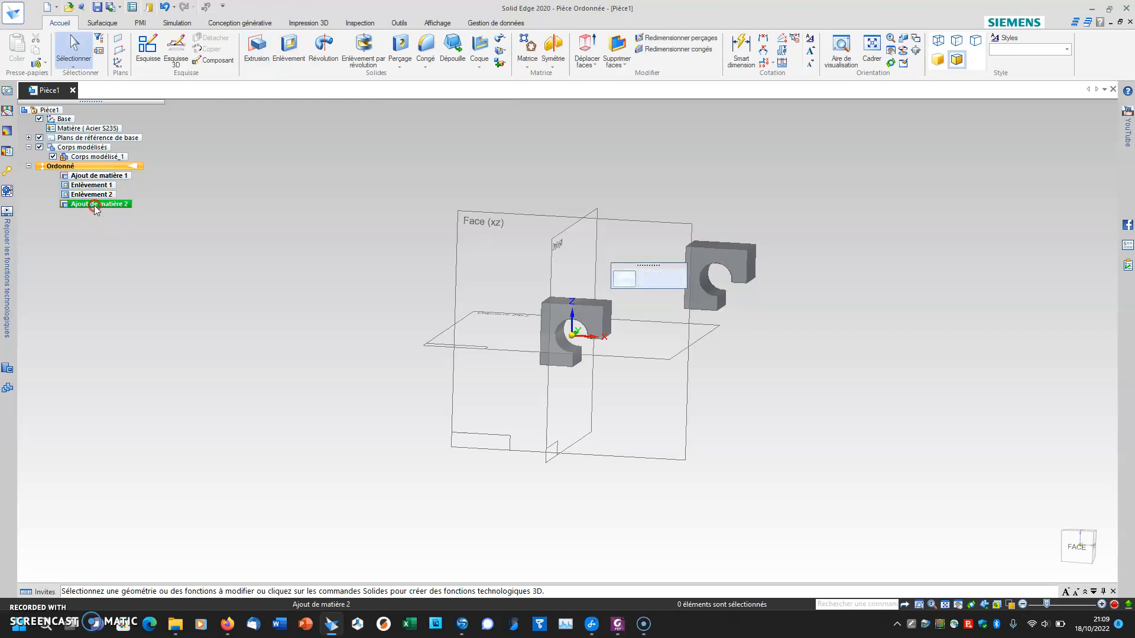
right_click(94, 204)
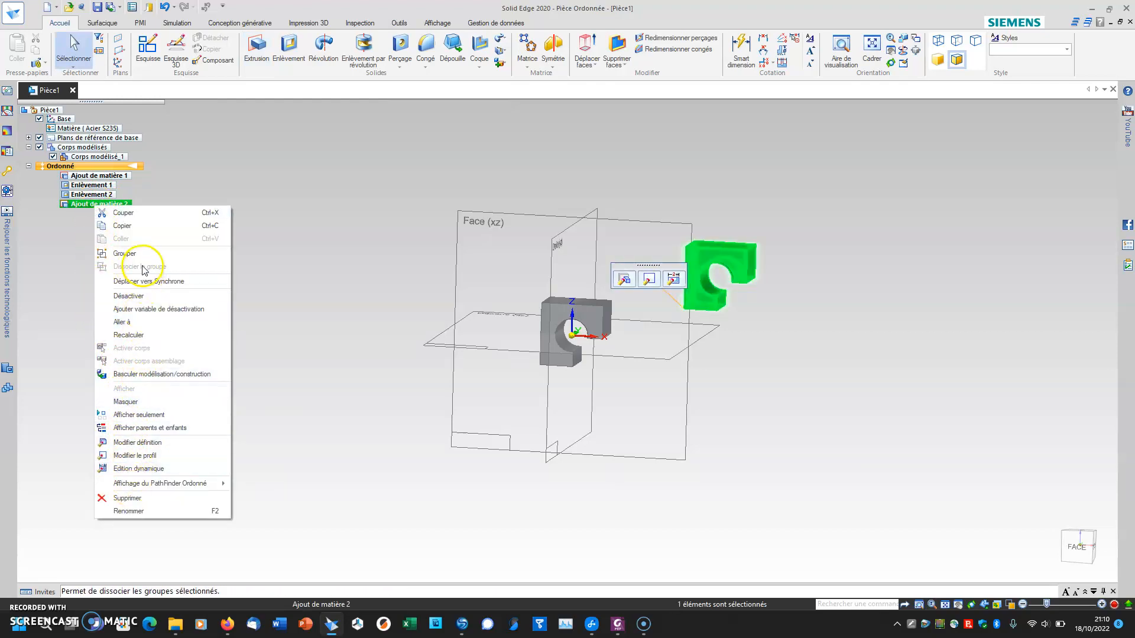
left_click(139, 297)
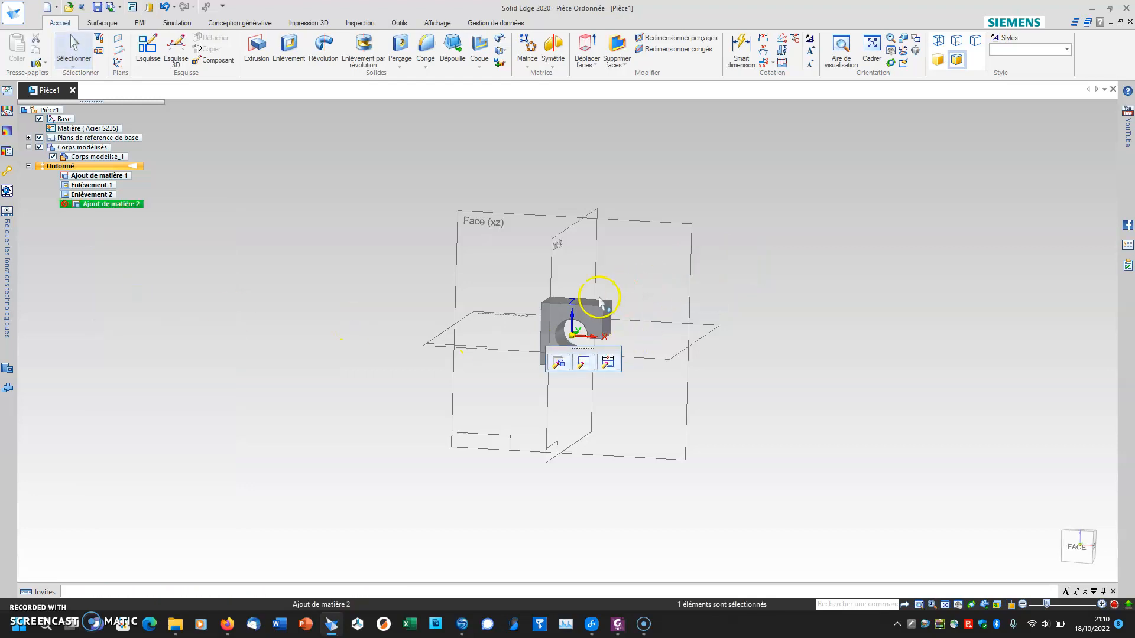
Step: Start a hole on the block's top face and define it as an M10 threaded hole tapped over its total length
scroll(597, 300, "up", 4)
middle_click_drag(597, 300, 633, 334)
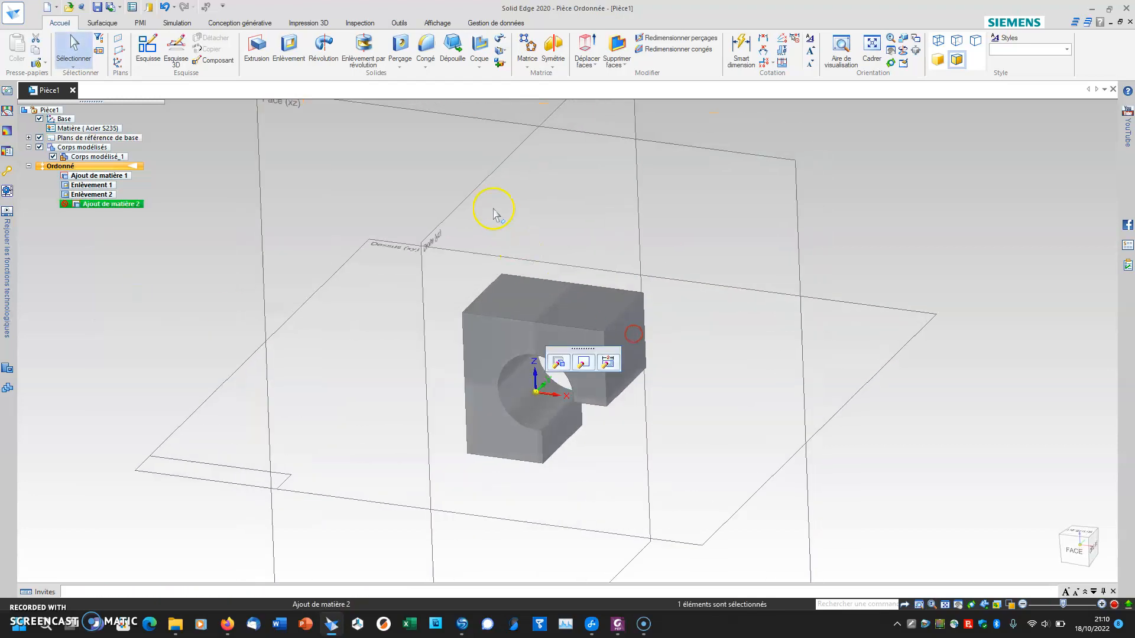
left_click(401, 56)
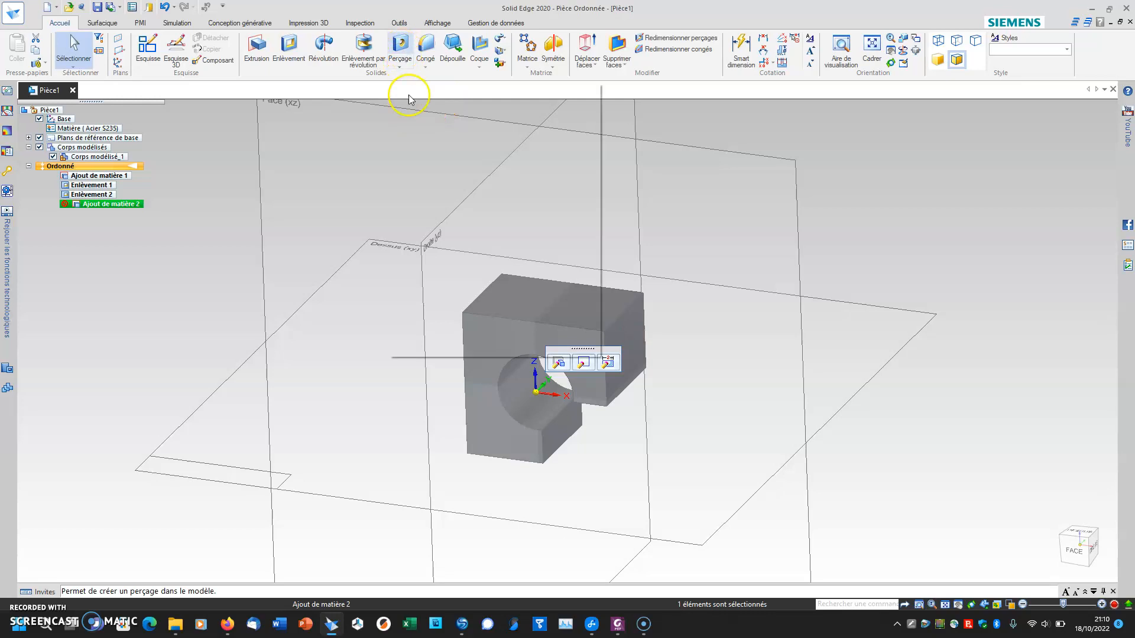
left_click(520, 301)
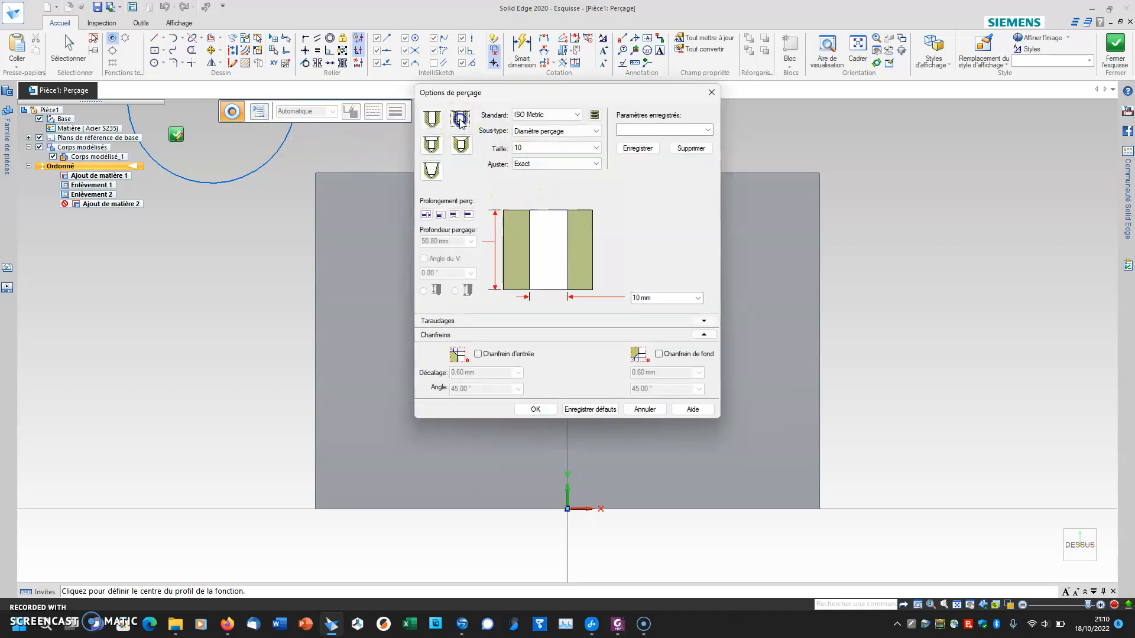
left_click(461, 119)
left_click(547, 148)
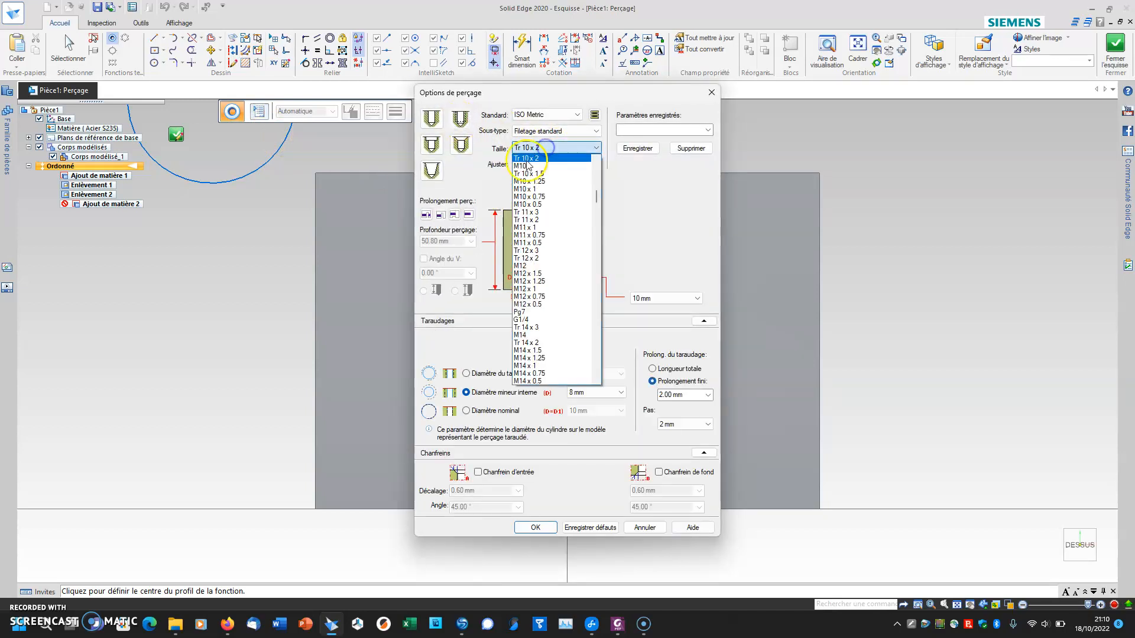
left_click(528, 166)
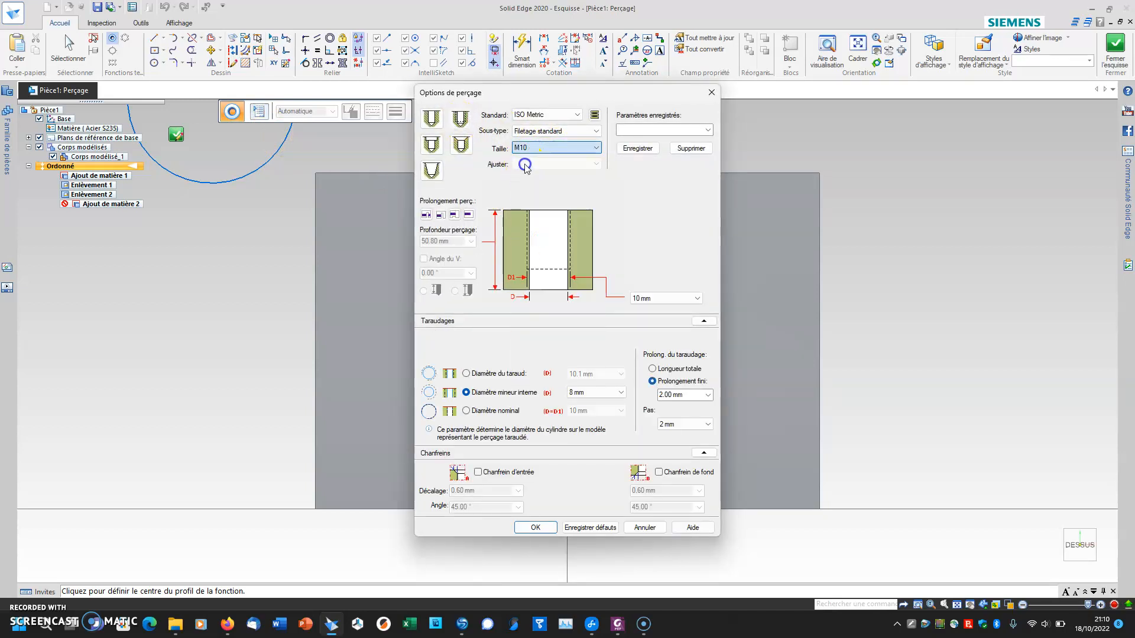
left_click(655, 370)
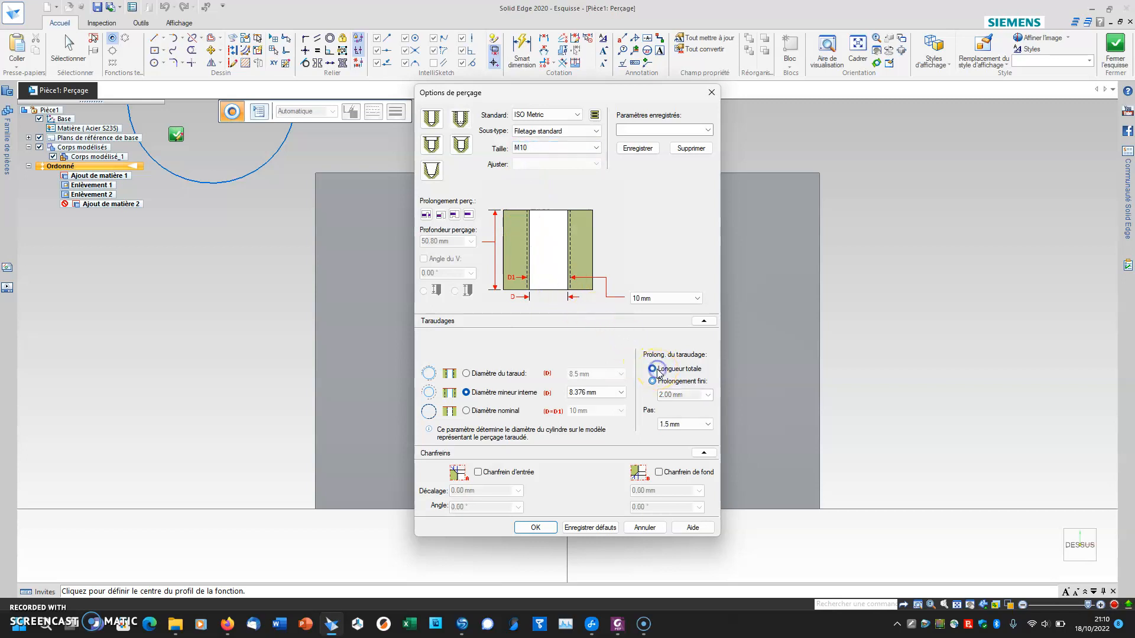
left_click(534, 528)
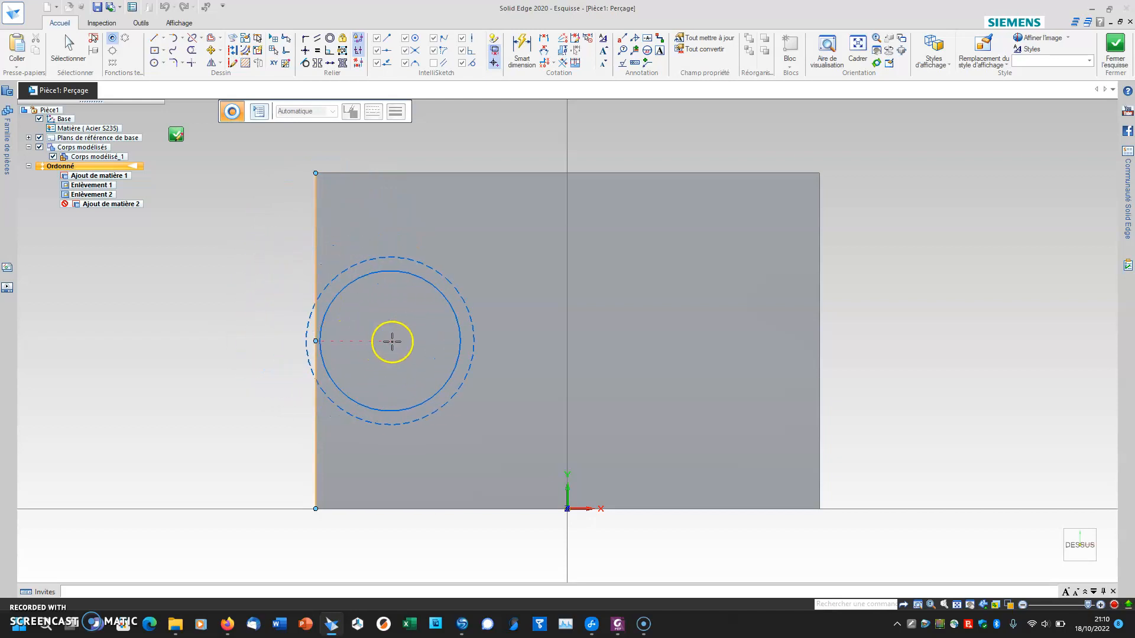
Step: Place the M10 hole at the centre of the top face and close its sketch
left_click(568, 341)
left_click(1124, 46)
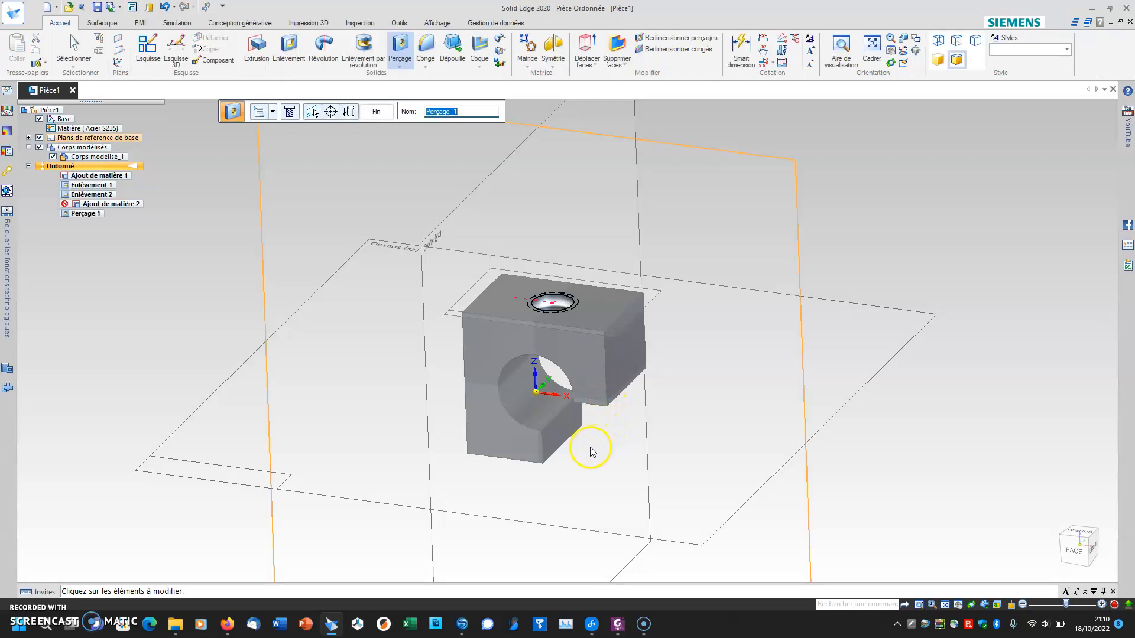
mouse_move(361, 327)
middle_mouse_down()
mouse_move(347, 254)
mouse_move(342, 318)
middle_mouse_up()
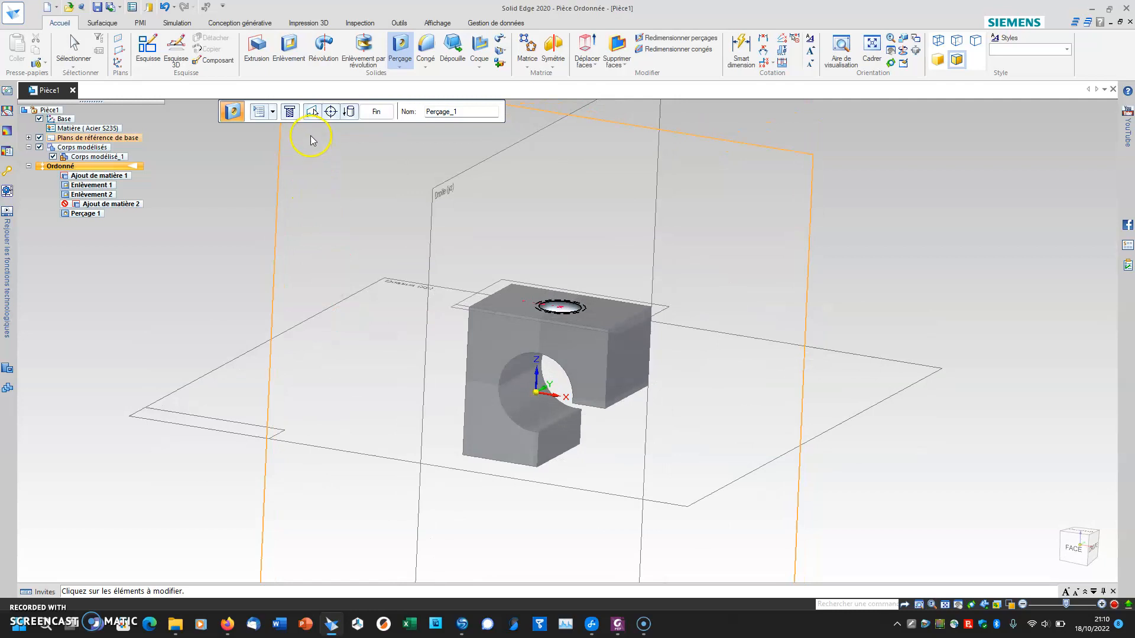
Step: Set the top hole's extent to the next face, directed downward into the block, and finish the hole
left_click(350, 111)
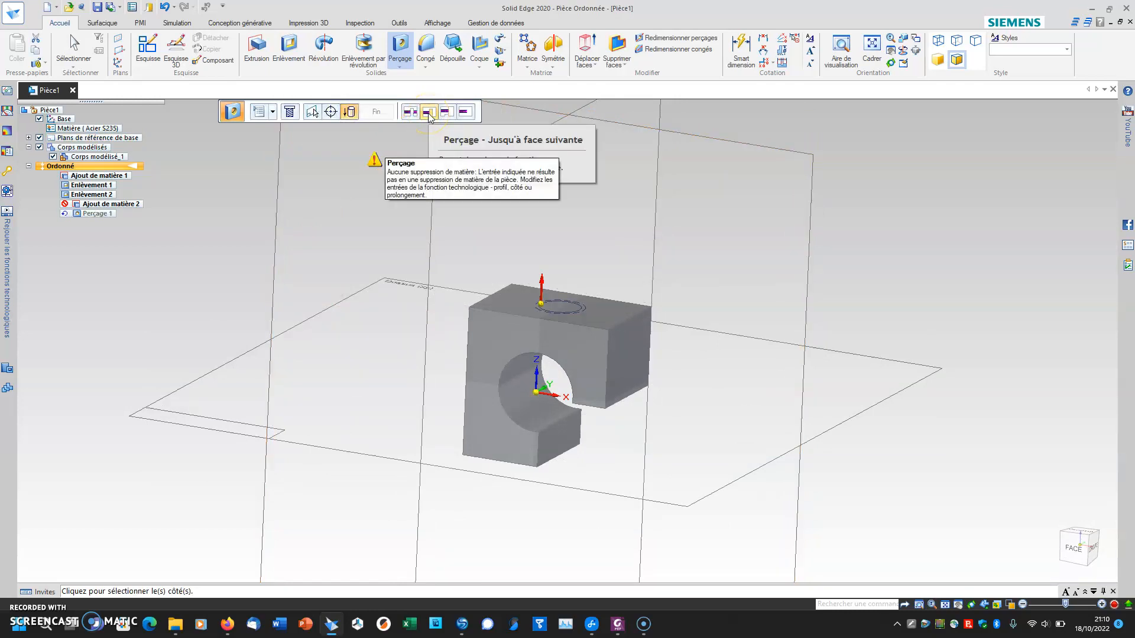
left_click(410, 112)
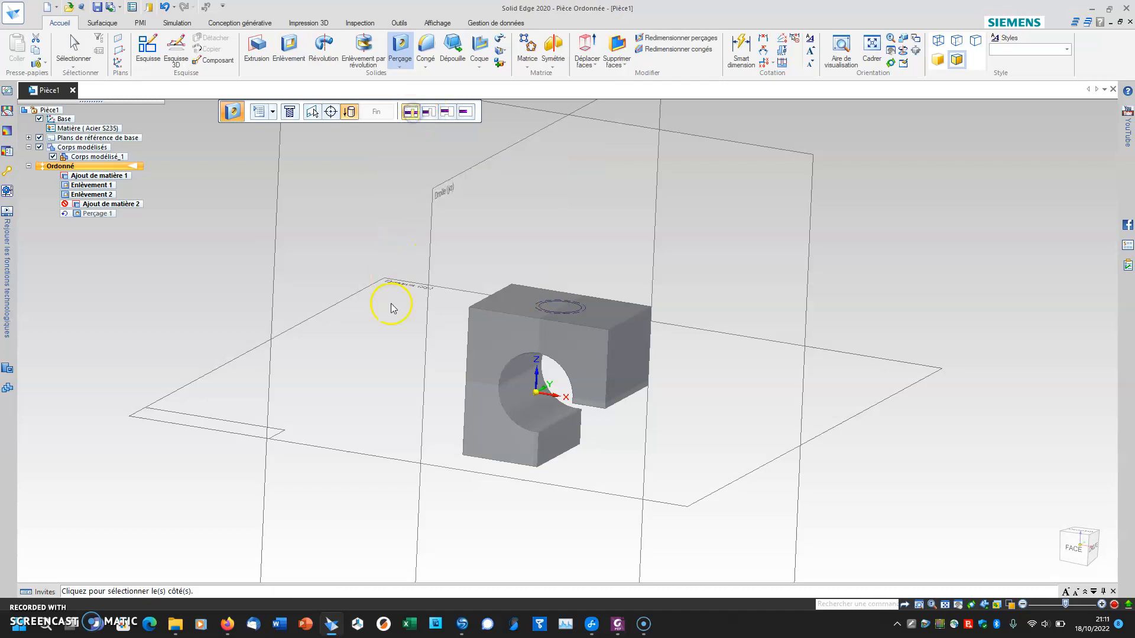
mouse_move(556, 468)
middle_mouse_down()
mouse_move(537, 468)
mouse_move(548, 469)
middle_mouse_up()
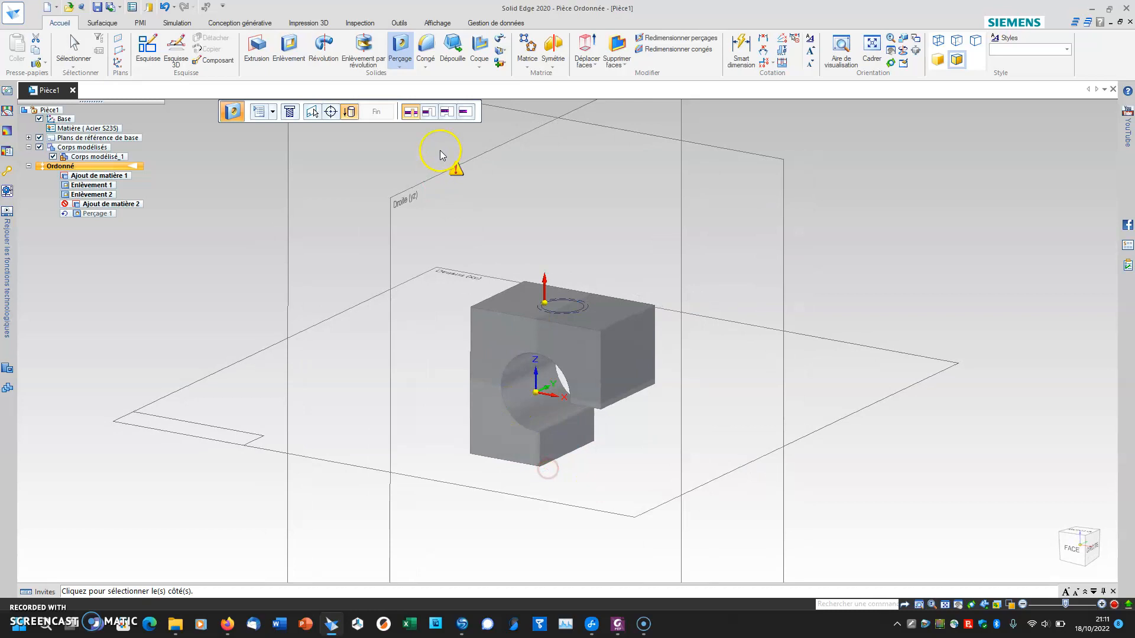
left_click(431, 115)
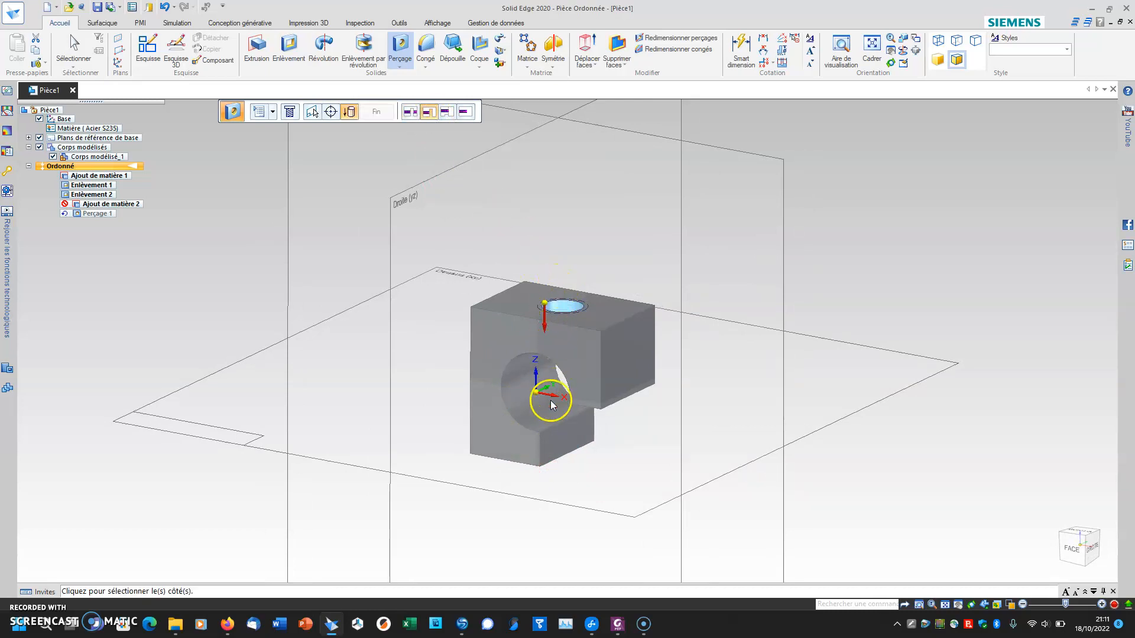
middle_click_drag(557, 425, 634, 426)
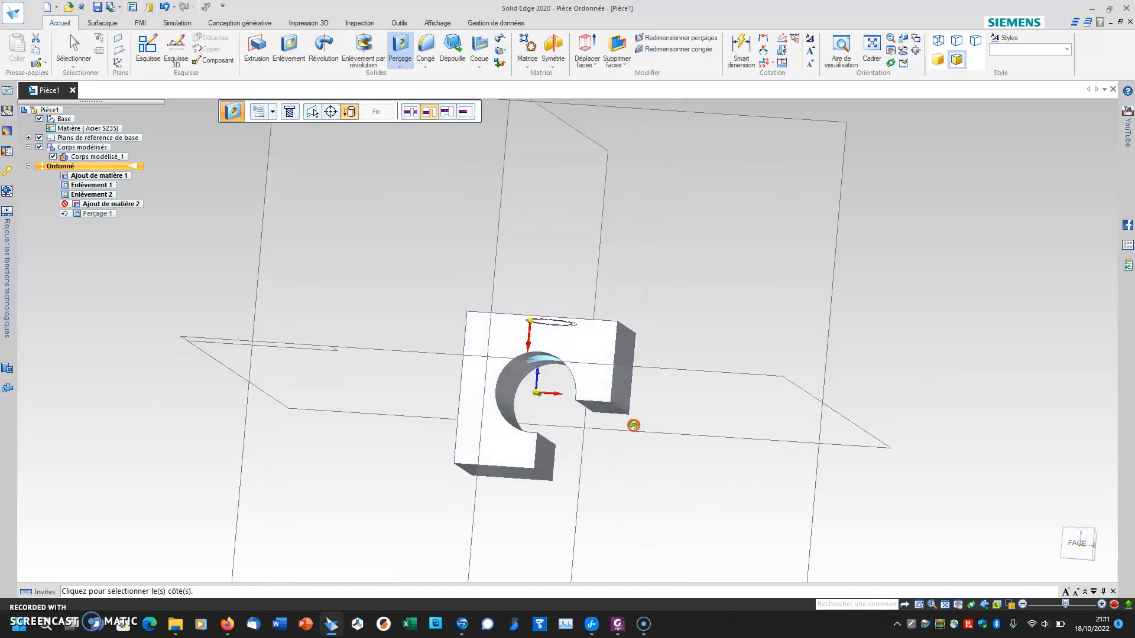
left_click(595, 476)
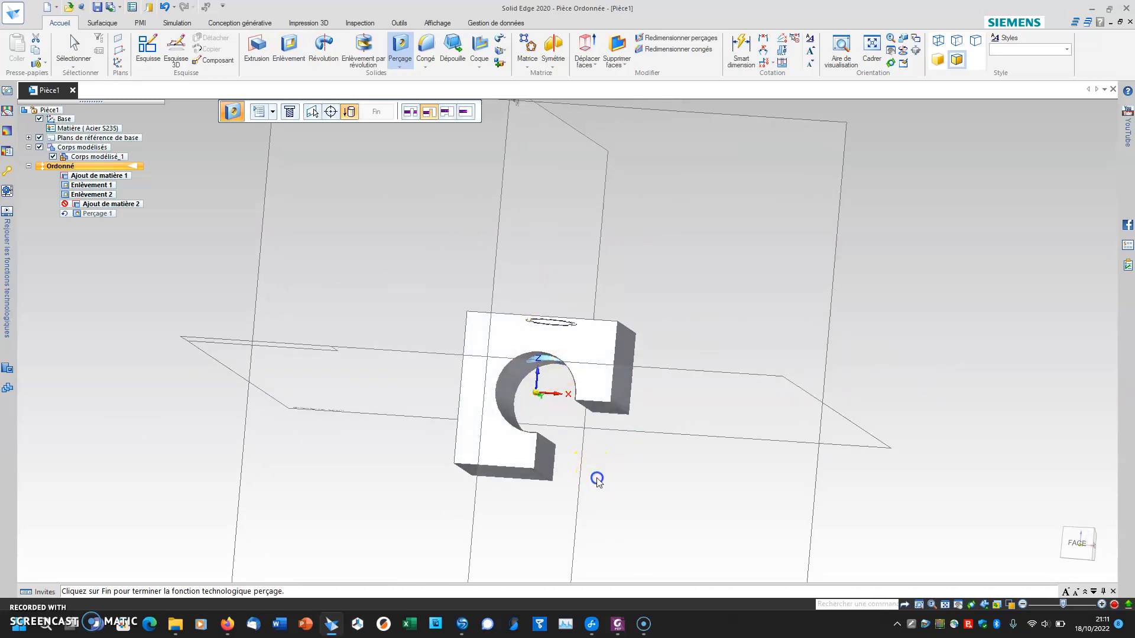
right_click(597, 478)
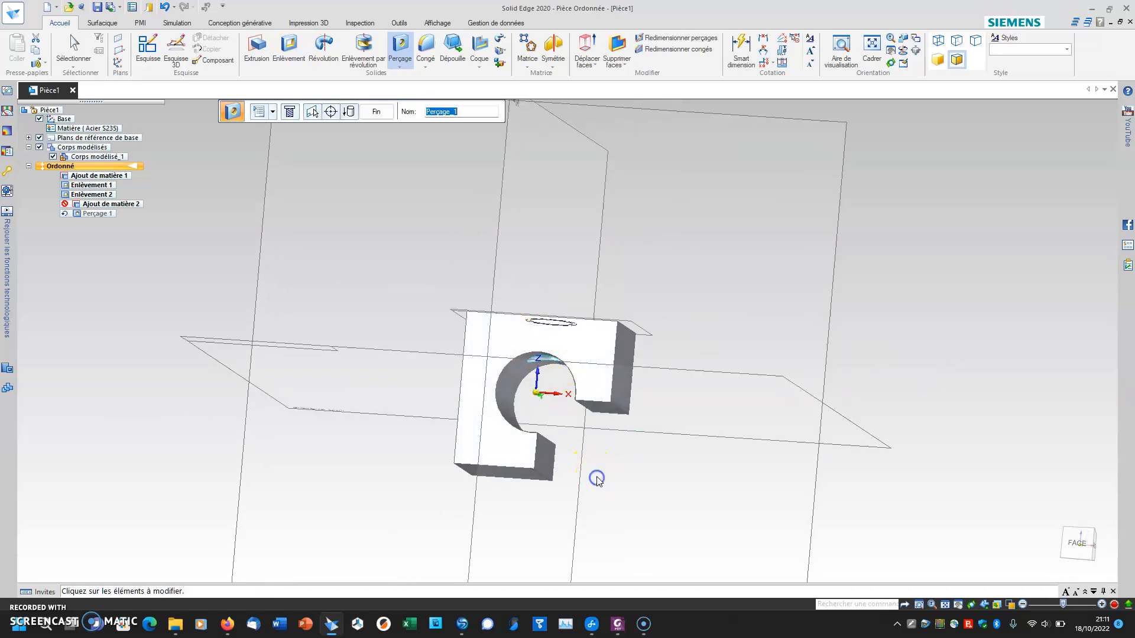
left_click(376, 112)
Step: Start another hole on the block's left side face and define it as an M10 threaded hole tapped over its total length
middle_click_drag(444, 192, 456, 255)
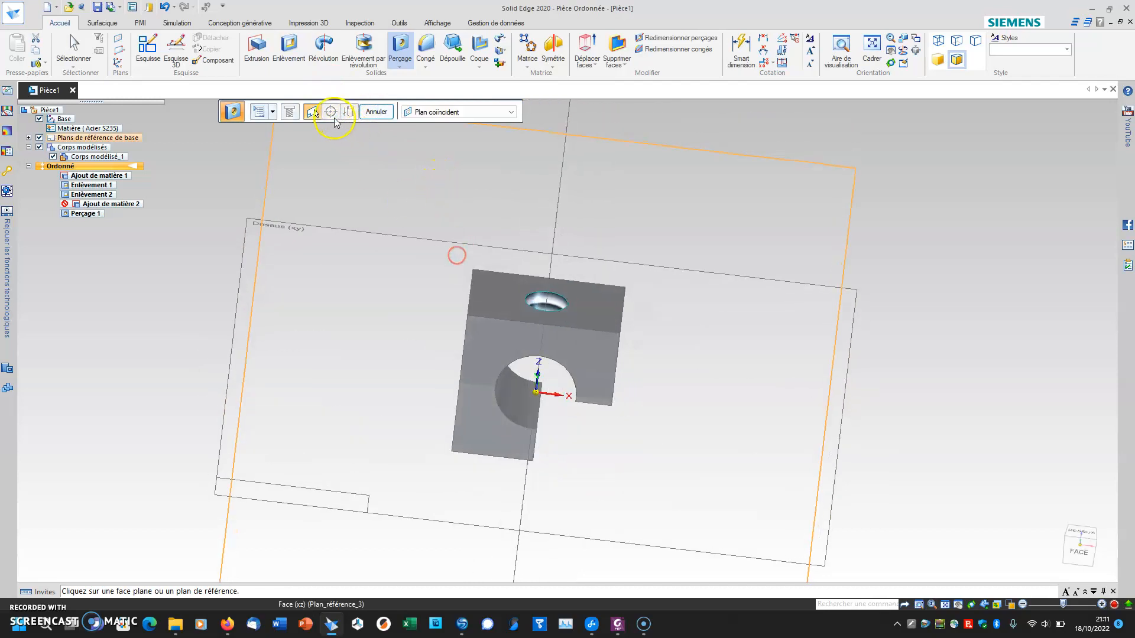
left_click(397, 40)
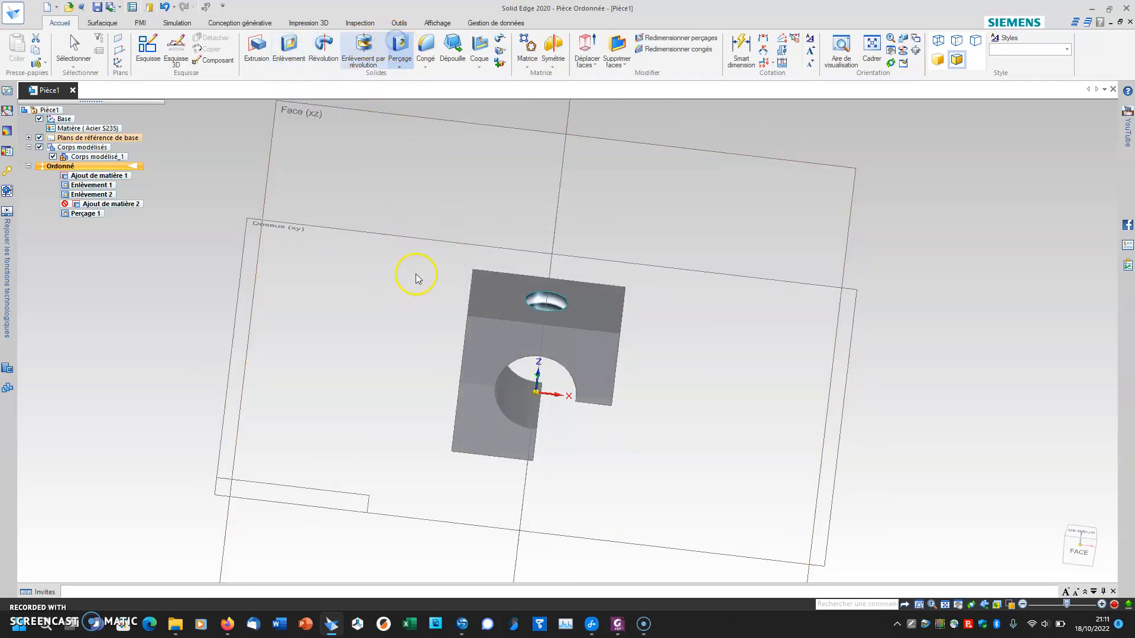
middle_click_drag(459, 268, 484, 260)
left_click(442, 339)
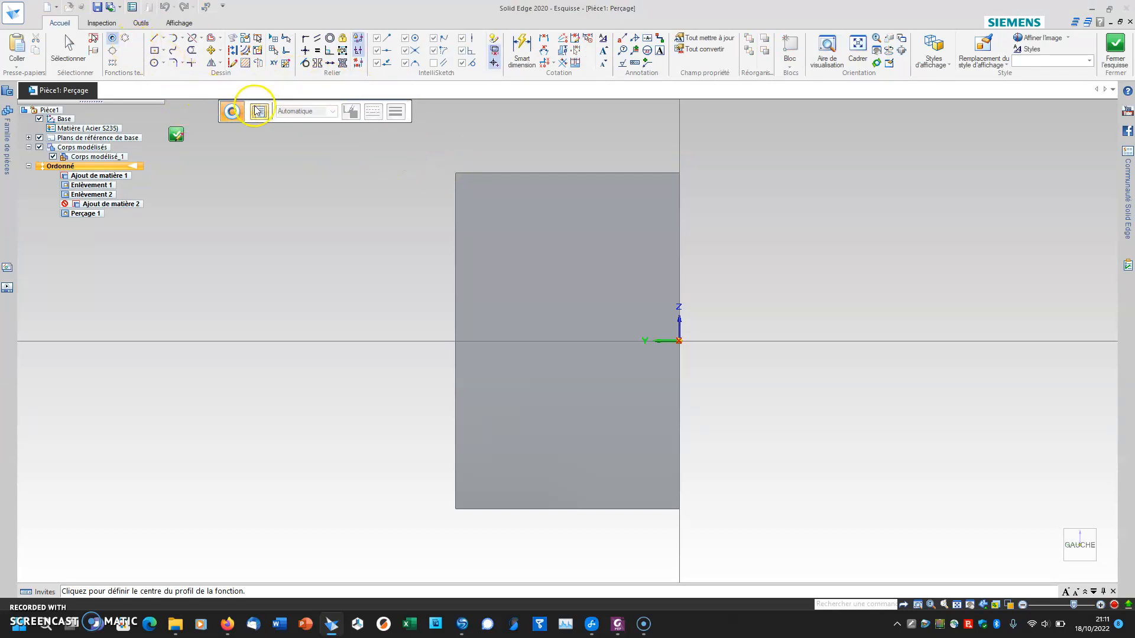
left_click(258, 111)
left_click(460, 118)
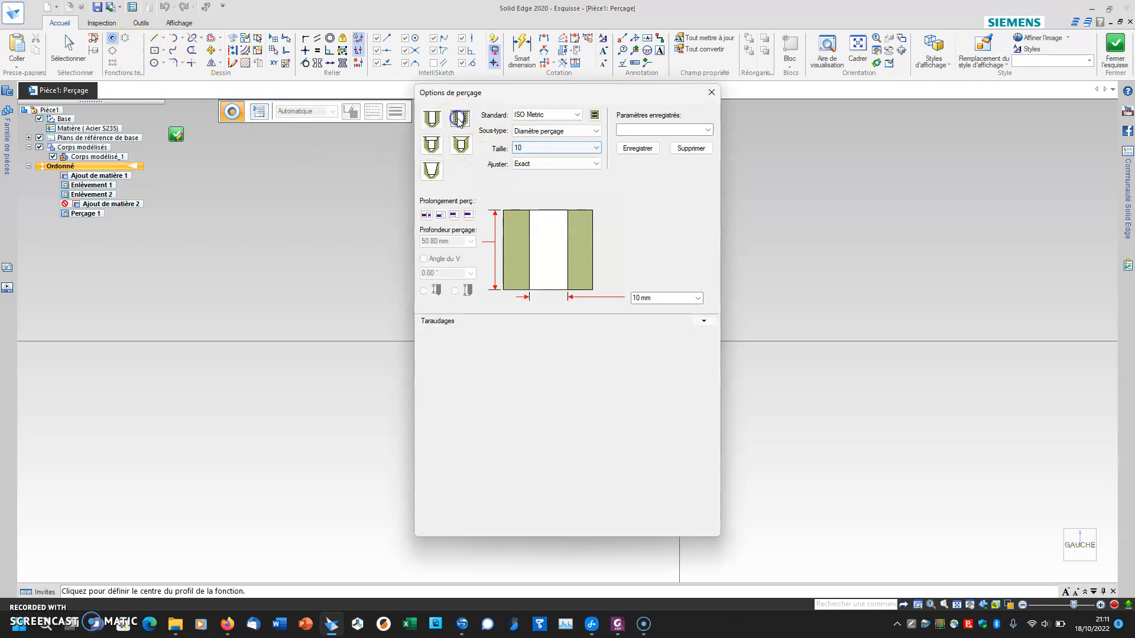
left_click(533, 148)
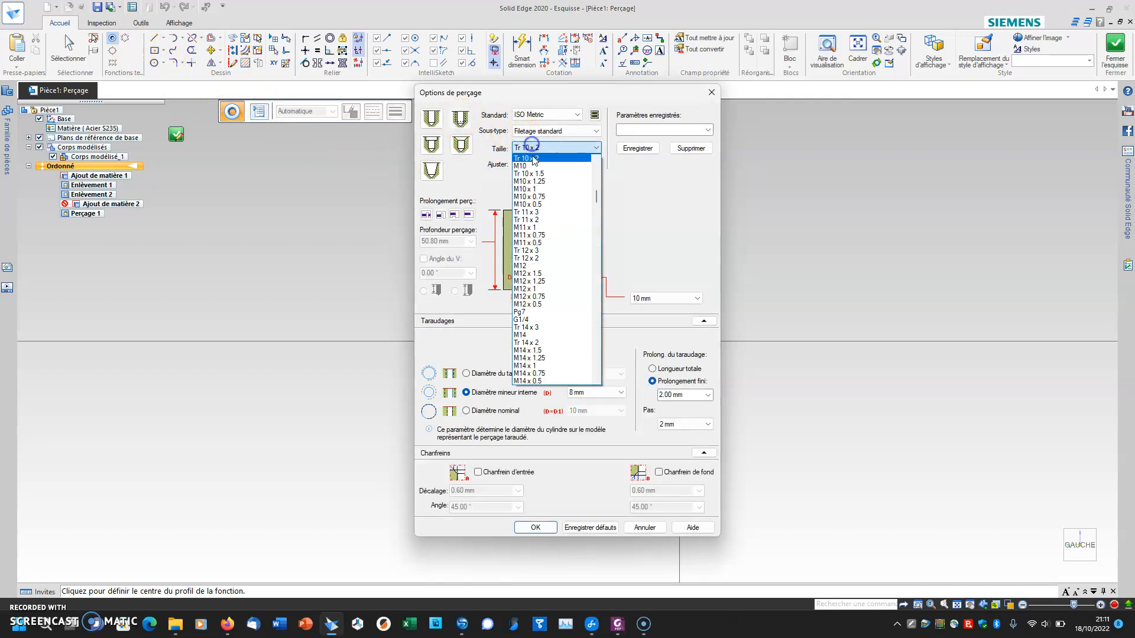
left_click(528, 167)
left_click(671, 371)
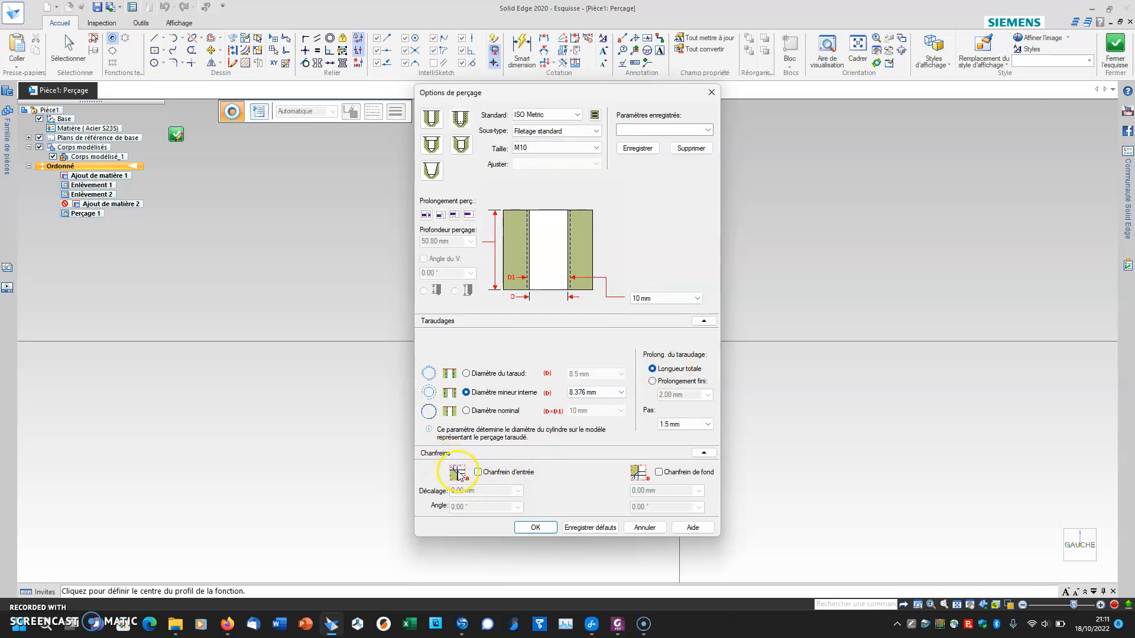
Step: Add an entry chamfer with a 2 mm offset and a 45° angle to the hole and confirm the hole options
left_click(477, 473)
left_click(471, 490)
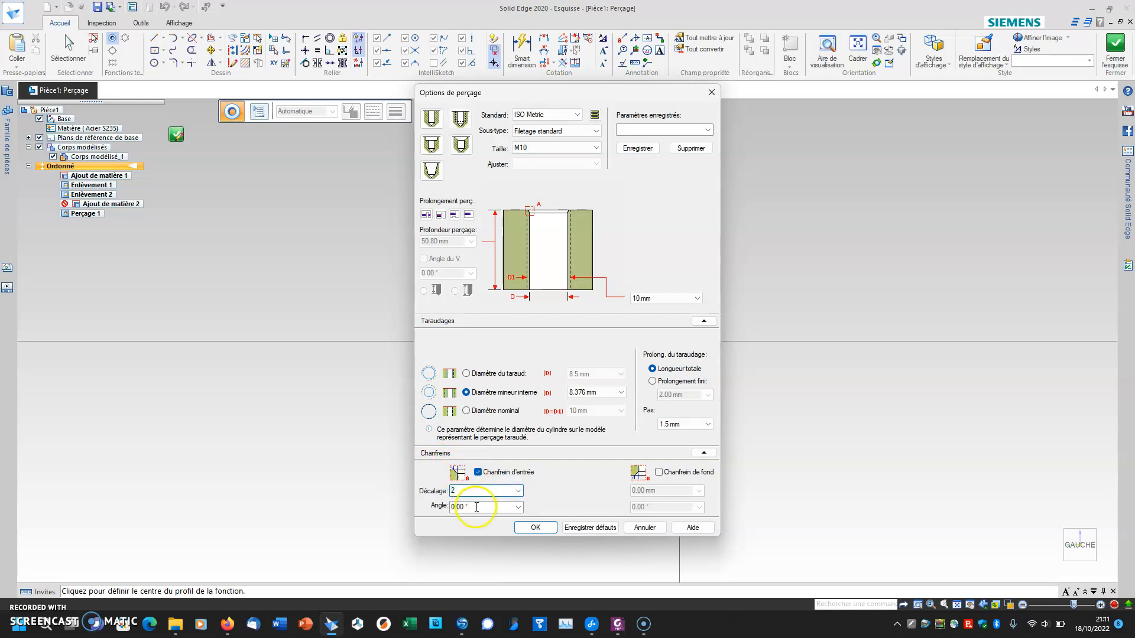
left_click(474, 508)
left_click(458, 507)
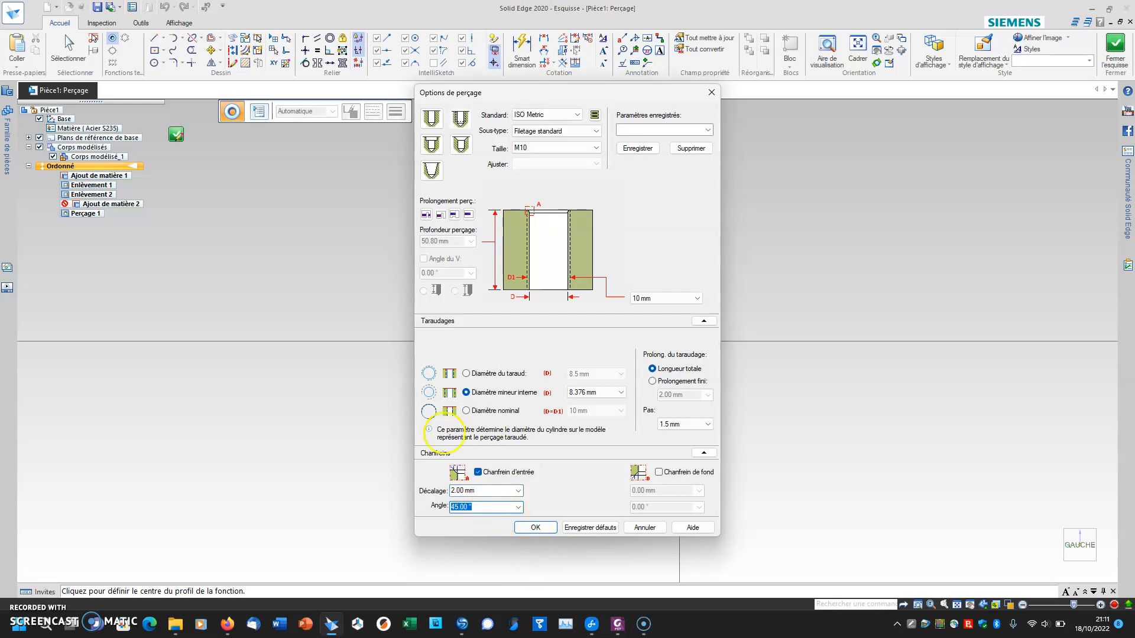
key("Return")
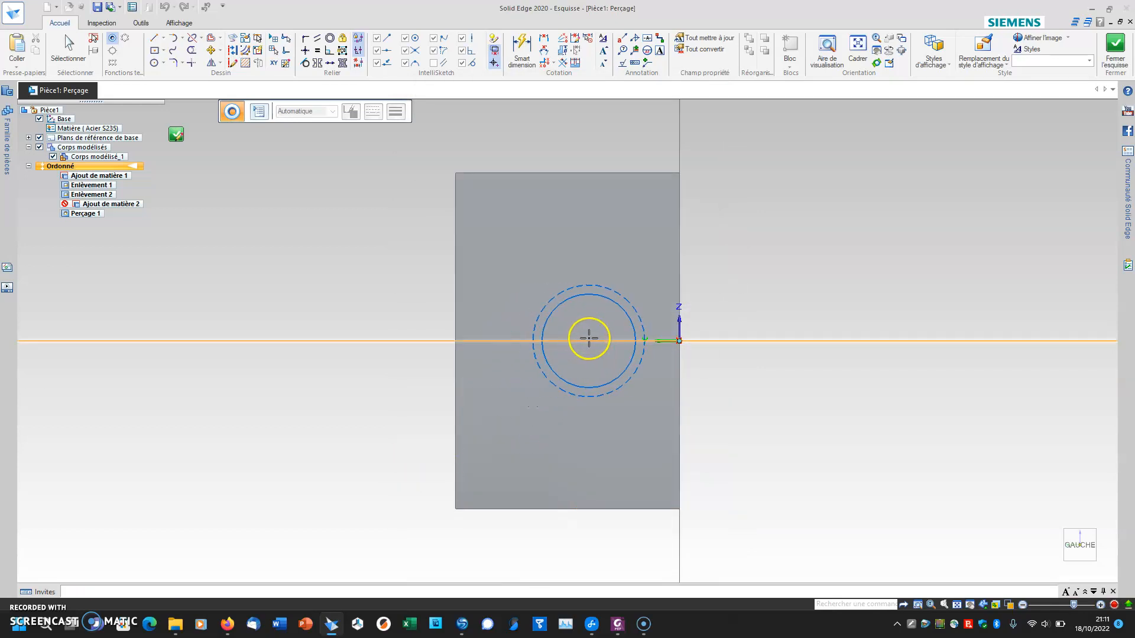
Step: Place the chamfered M10 hole at the centre of the left face, direct it into the block, and finish it
scroll(568, 350, "up", 5)
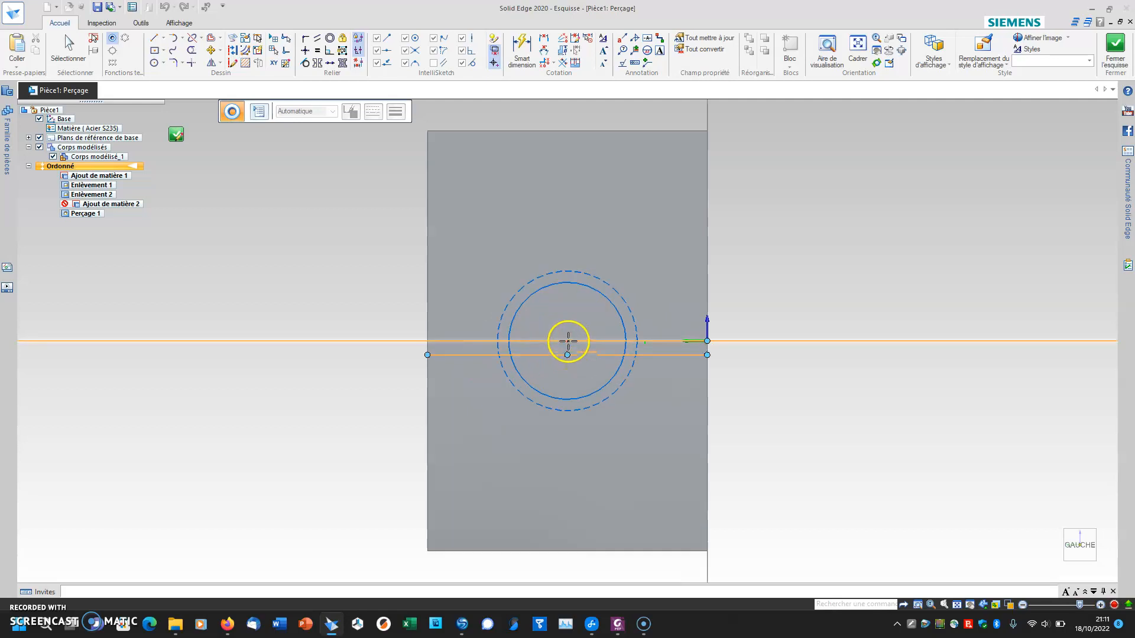
scroll(567, 340, "up", 3)
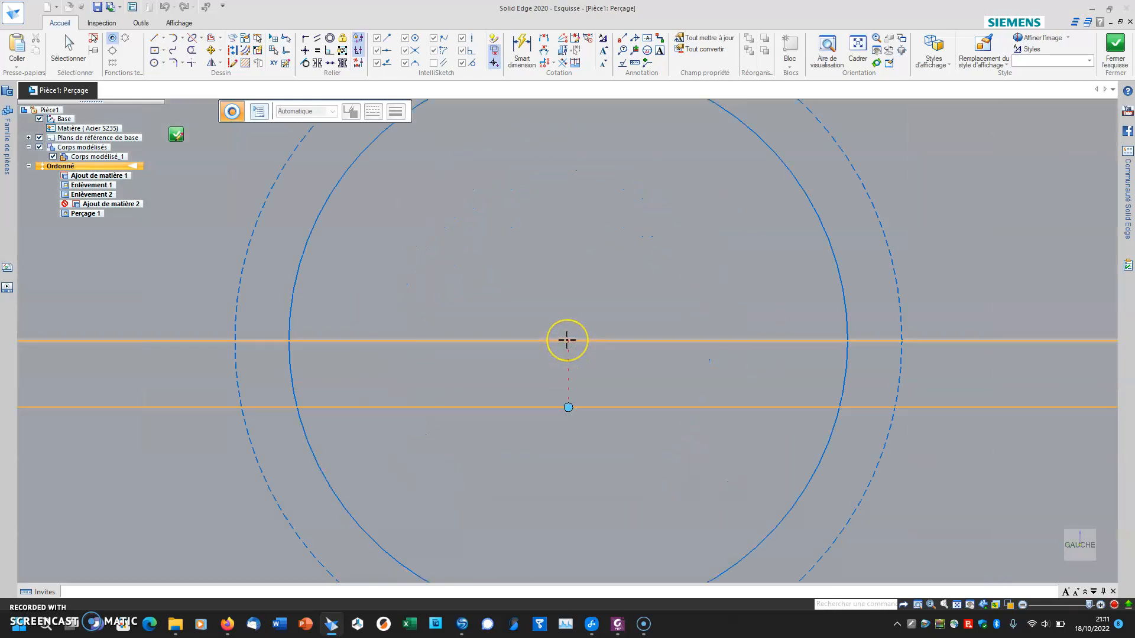
left_click(567, 340)
scroll(567, 340, "down", 8)
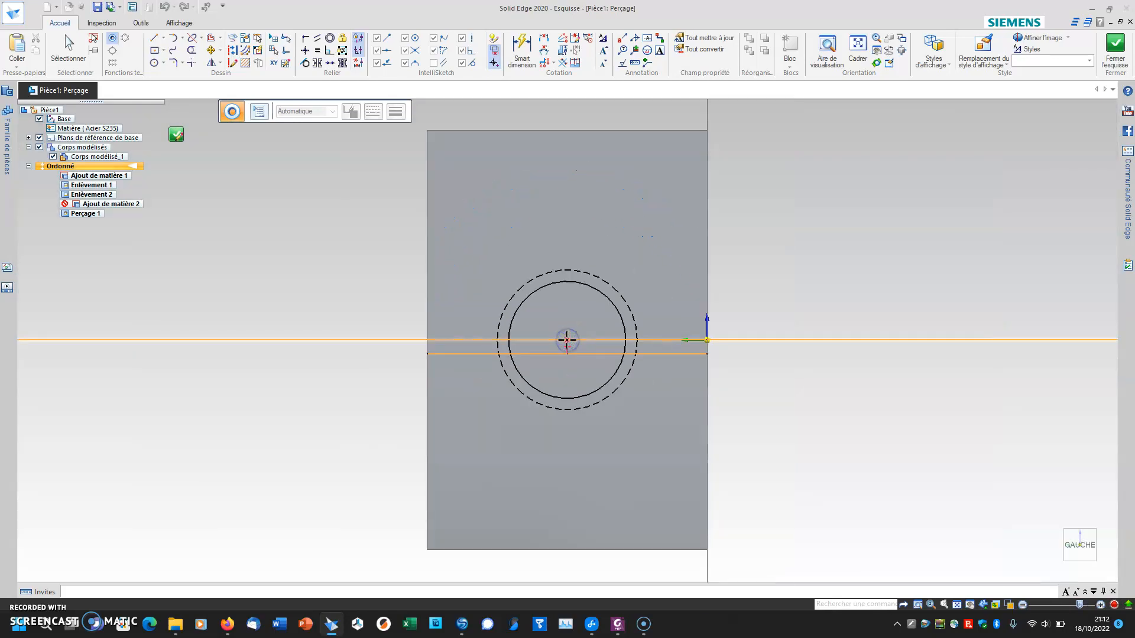
left_click(1123, 49)
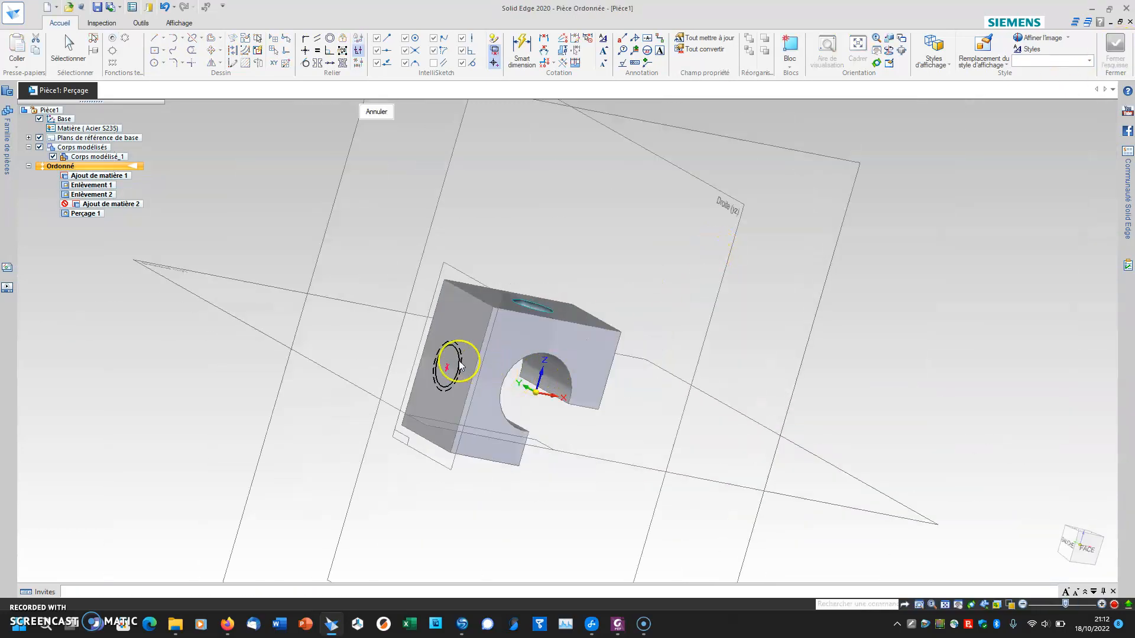
left_click(508, 378)
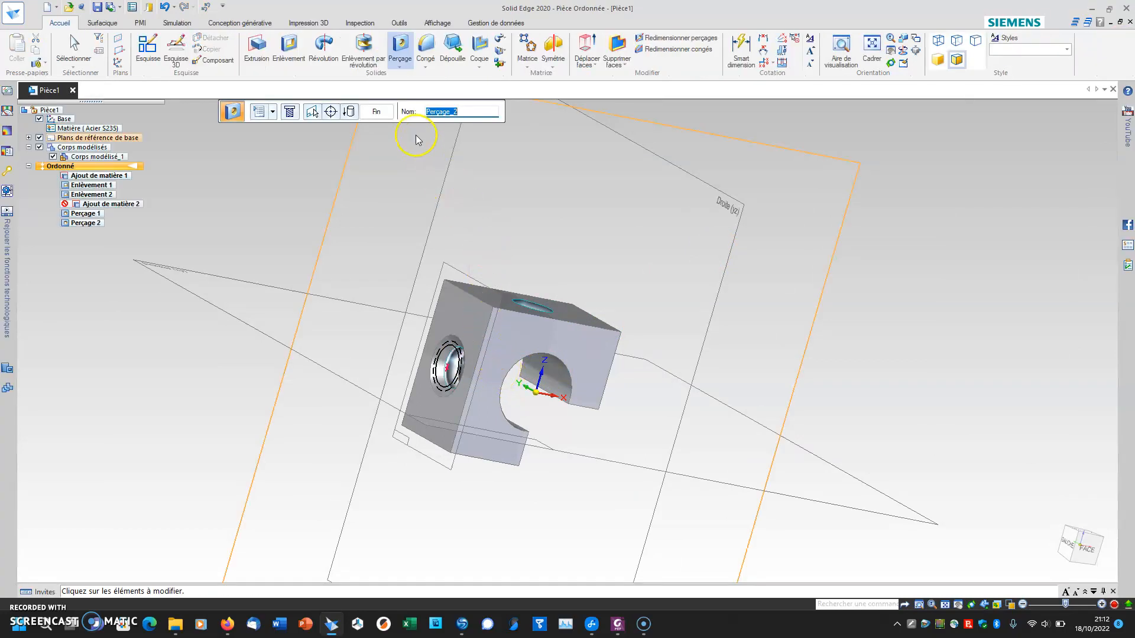
left_click(376, 111)
middle_click_drag(375, 241, 298, 221)
middle_click_drag(332, 232, 363, 253)
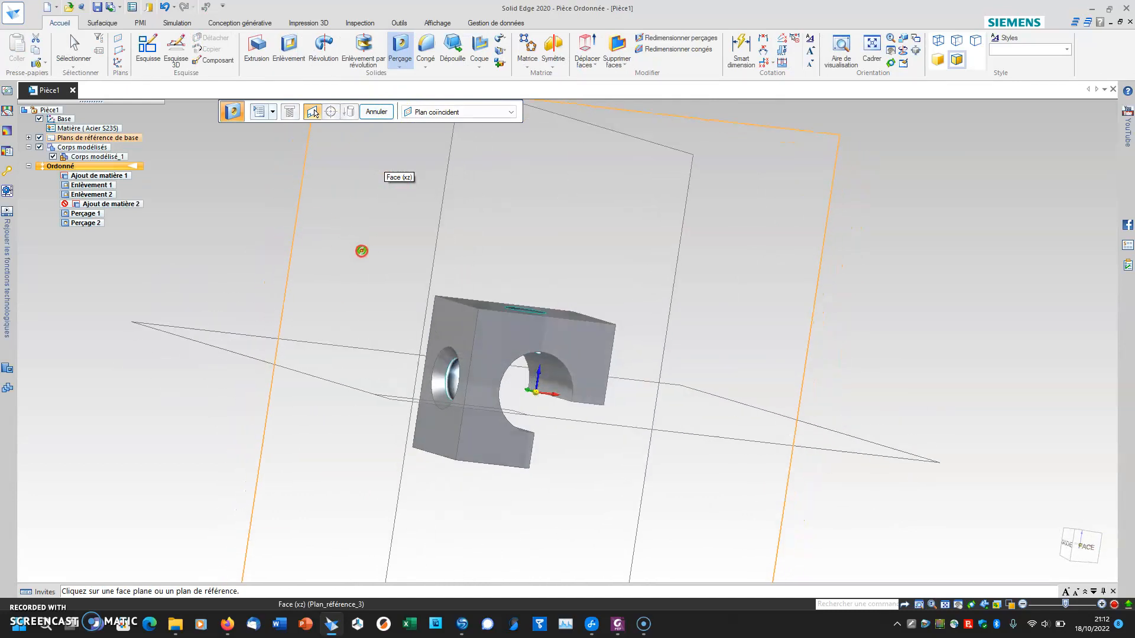